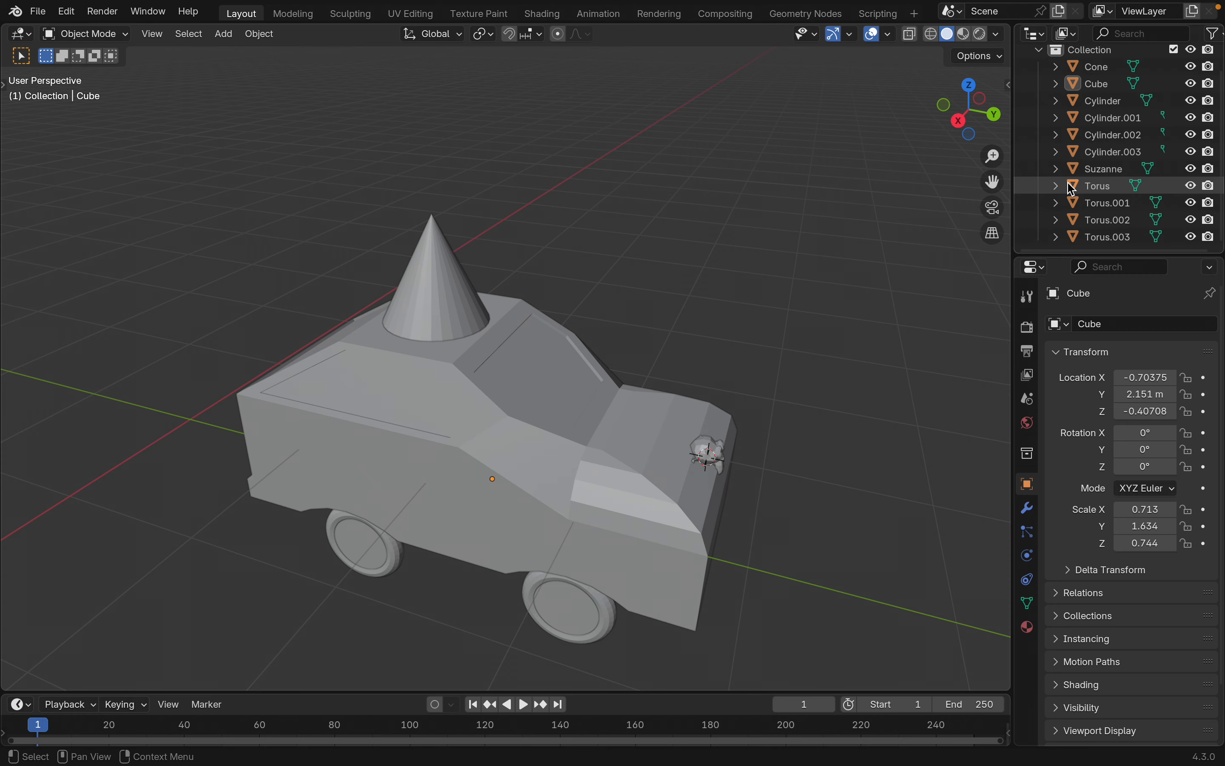
# Step: Draw three freehand annotation strokes outward from the car's windshield base, view them from a lower angle, and erase them
pyautogui.moveTo(826, 301); pyautogui.dragTo(730, 322, button='middle')
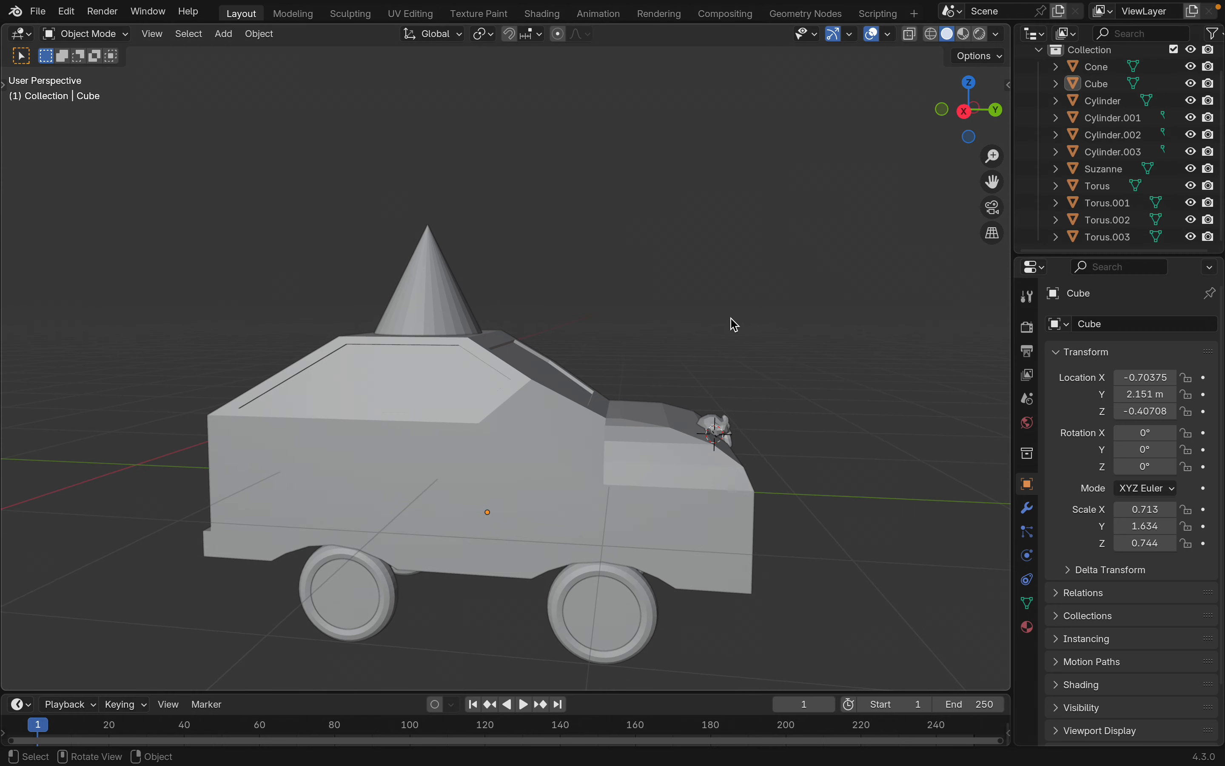
pyautogui.moveTo(607, 401); pyautogui.dragTo(718, 318)
pyautogui.moveTo(610, 400); pyautogui.dragTo(745, 375)
pyautogui.moveTo(631, 386); pyautogui.dragTo(868, 325)
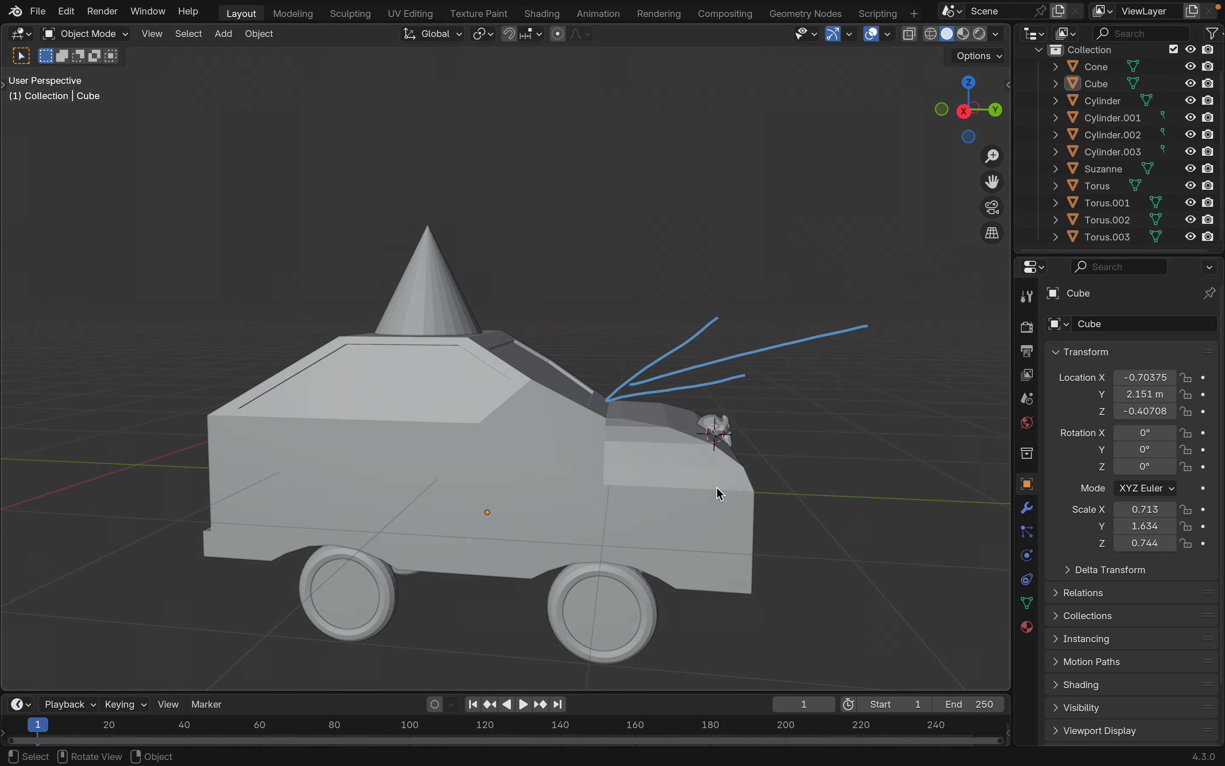
pyautogui.hscroll(8, 642, 593)
pyautogui.scroll(-5, 641, 592)
pyautogui.hscroll(-8, 642, 592)
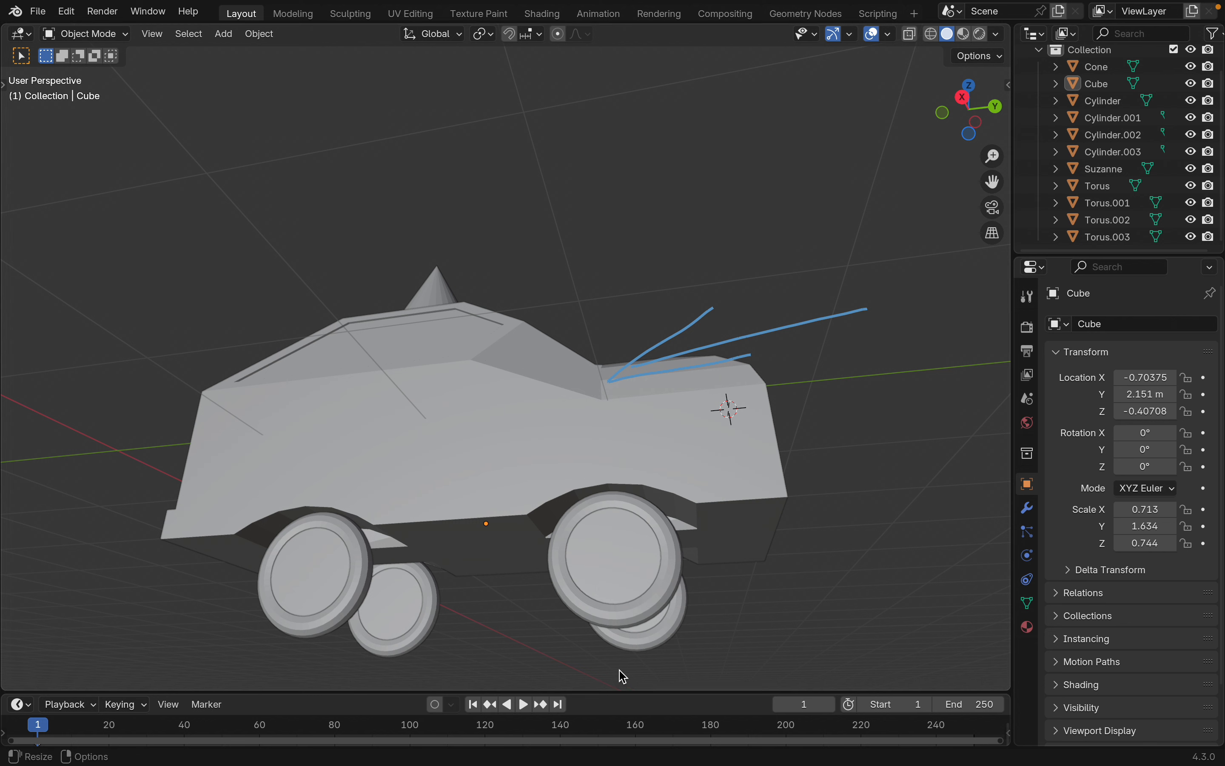
pyautogui.moveTo(874, 311); pyautogui.dragTo(698, 337, button='right')
pyautogui.moveTo(708, 279)
pyautogui.mouseDown(button='right')
pyautogui.moveTo(623, 350)
pyautogui.moveTo(722, 316)
pyautogui.moveTo(680, 338)
pyautogui.moveTo(801, 320)
pyautogui.moveTo(690, 361)
pyautogui.moveTo(810, 353)
pyautogui.mouseUp(button='right')
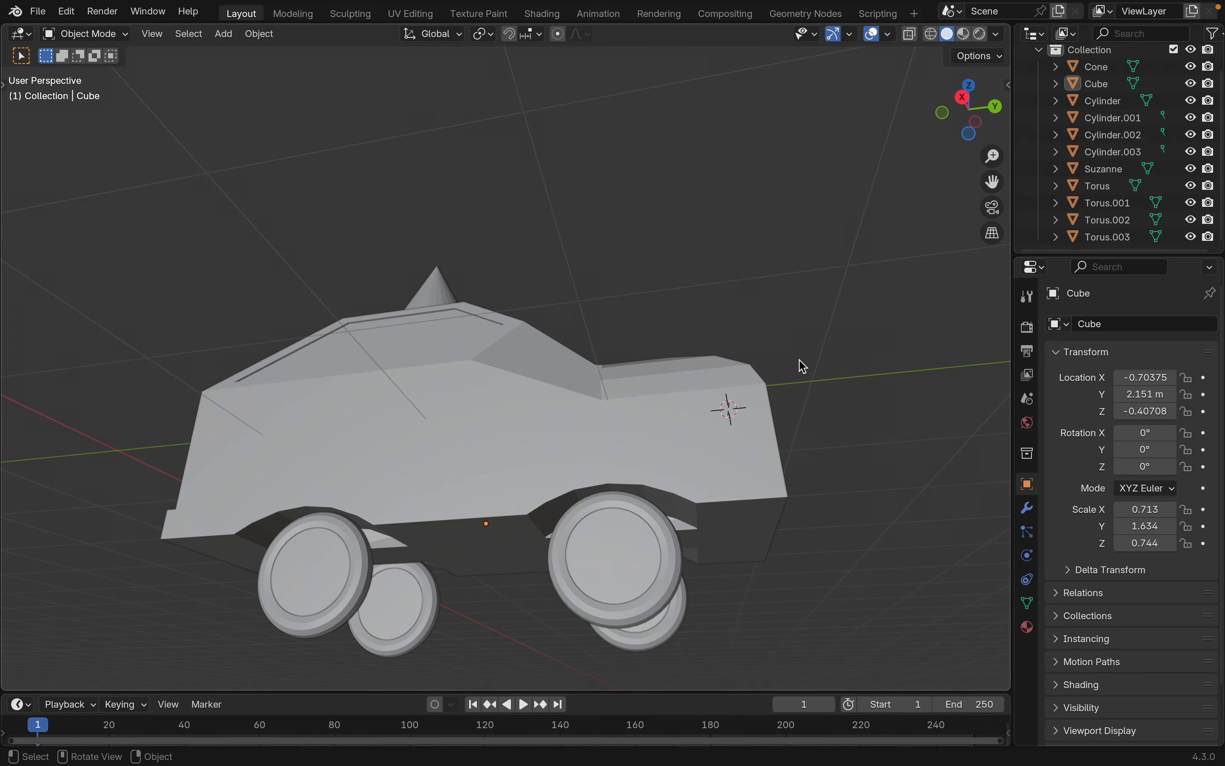
# Step: Try moving the car body on its own and cancel the move
pyautogui.scroll(5, 799, 359)
pyautogui.hscroll(5, 798, 359)
pyautogui.hscroll(3, 799, 359)
pyautogui.click(514, 391)
pyautogui.hscroll(-10, 513, 392)
pyautogui.scroll(-3, 514, 391)
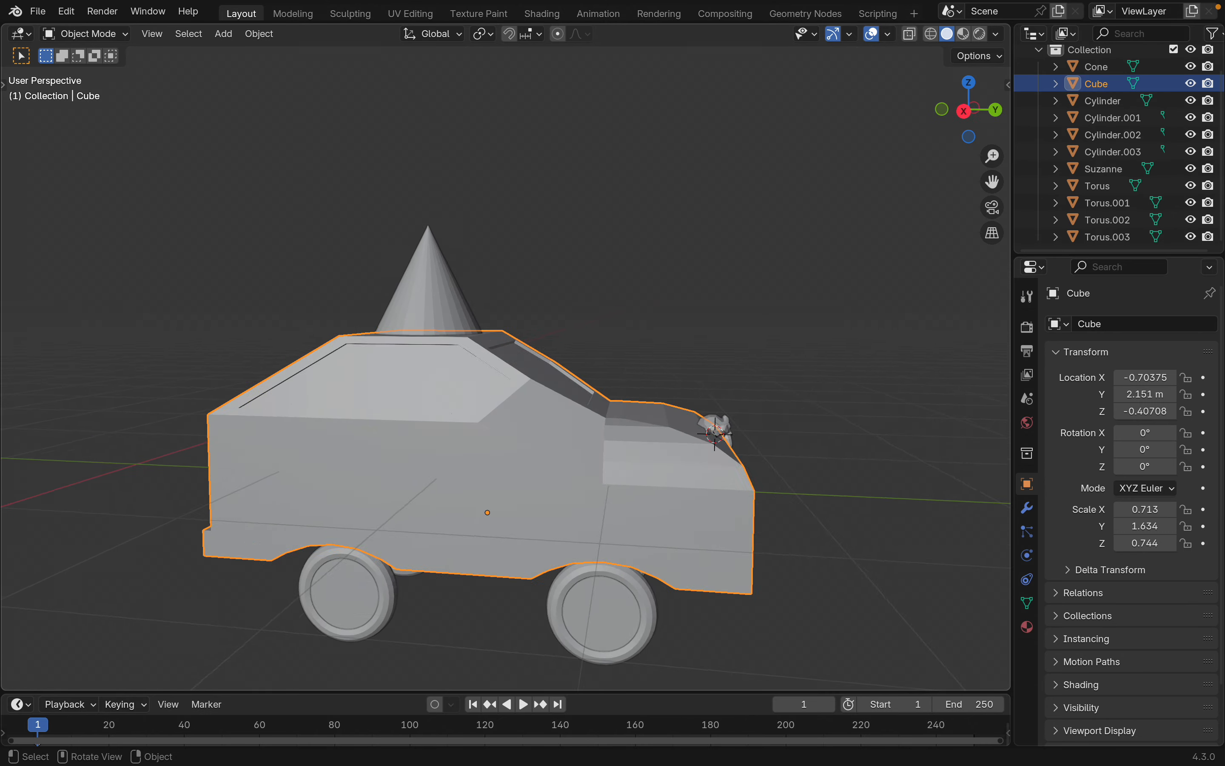
pyautogui.press('g')
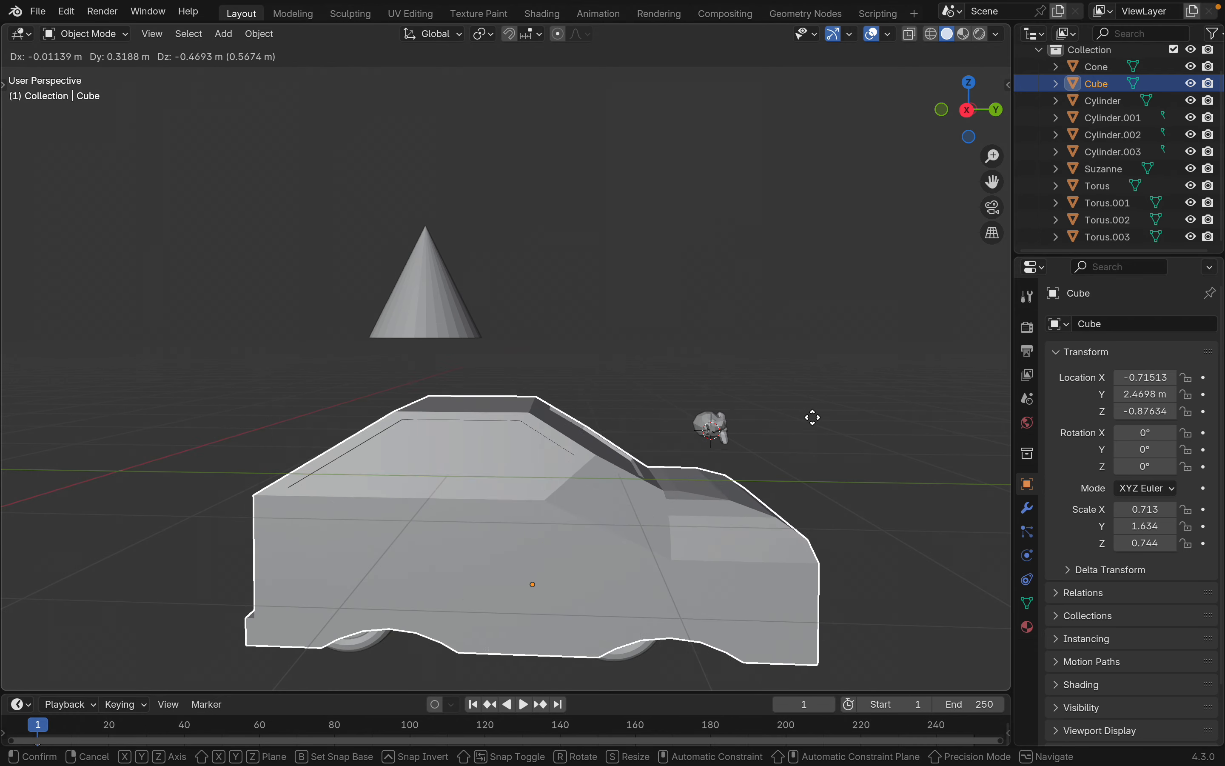
pyautogui.rightClick(729, 397)
# Step: Select the monkey head, the roof cone and the car body one at a time to examine them as separate objects
pyautogui.click(719, 423)
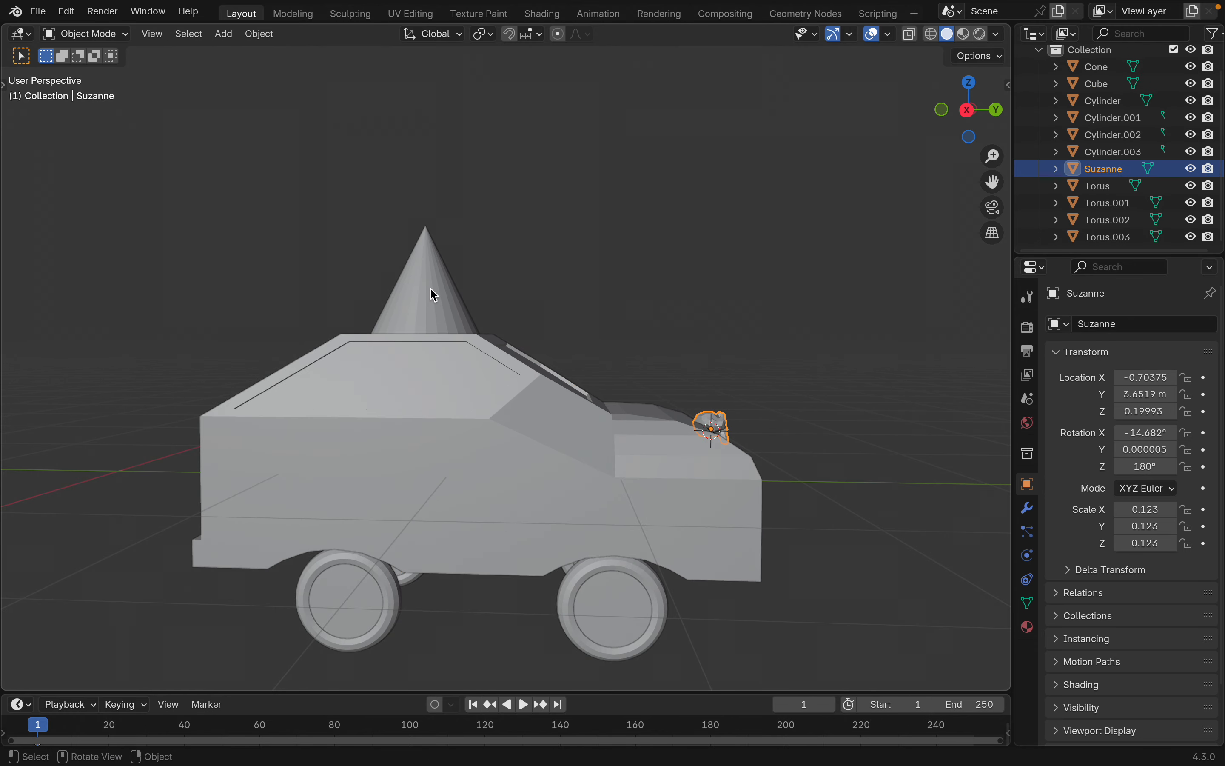
pyautogui.hscroll(-2, 695, 397)
pyautogui.hscroll(10, 692, 392)
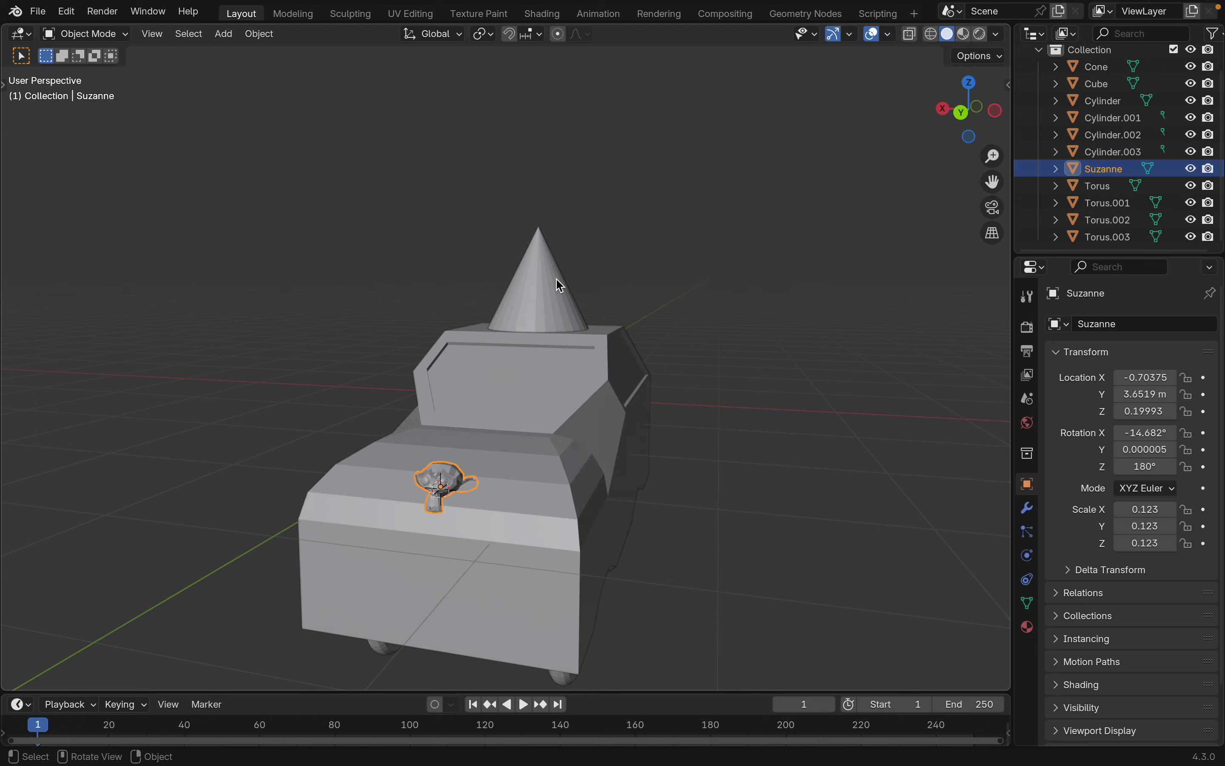
pyautogui.click(556, 280)
pyautogui.hscroll(-3, 557, 280)
pyautogui.hscroll(-10, 559, 285)
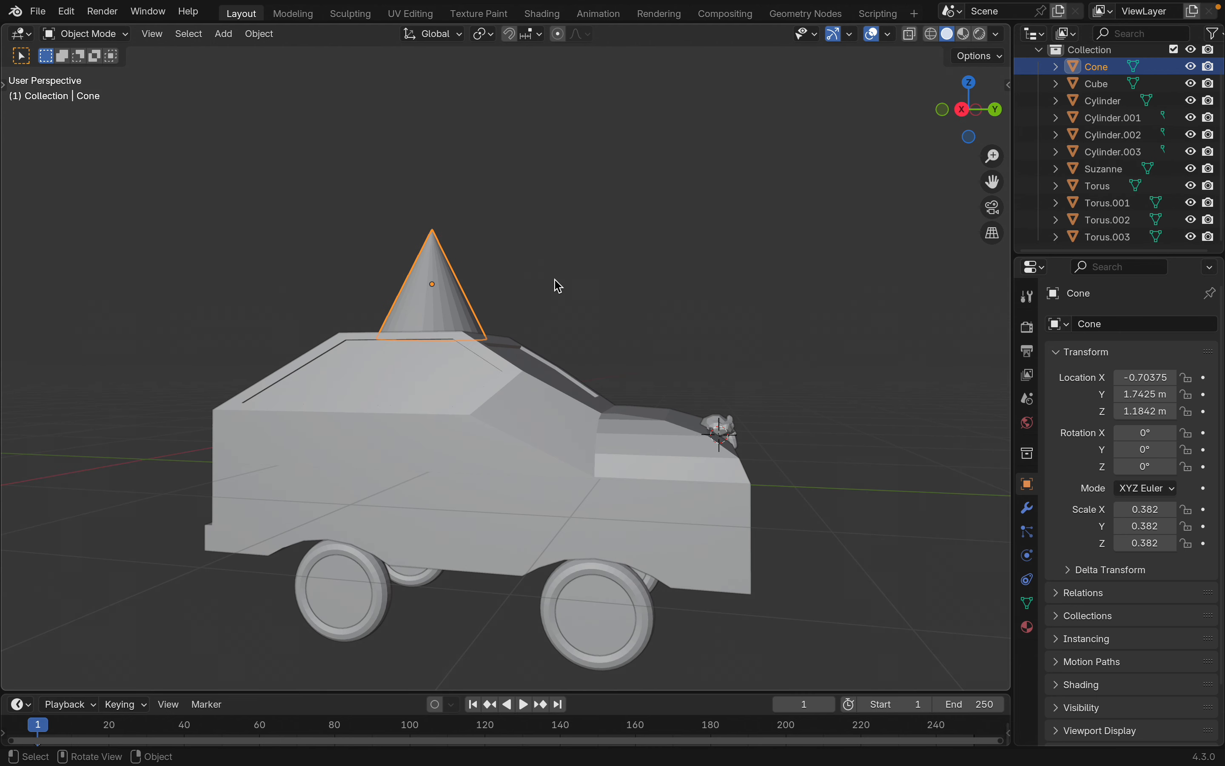
pyautogui.click(545, 431)
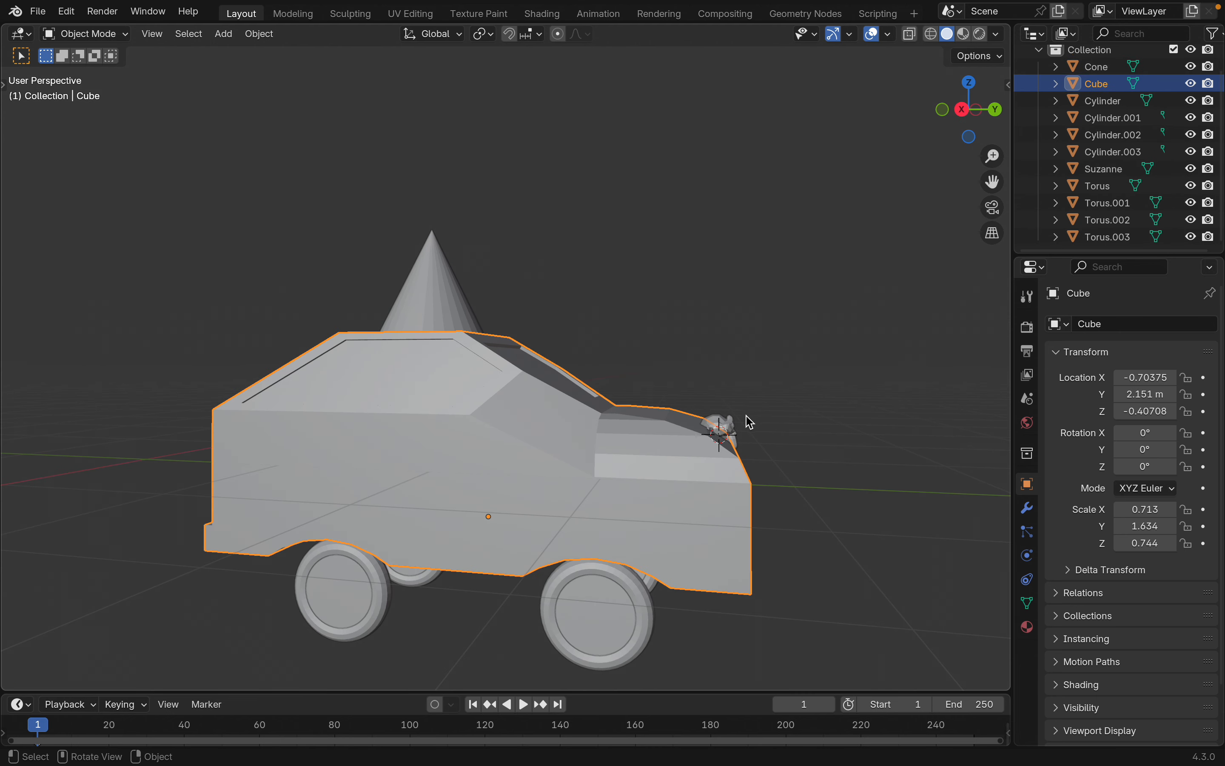
# Step: Parent the monkey head and roof cone to the car body with Object (Keep Transform), making the body the active object
pyautogui.click(731, 431)
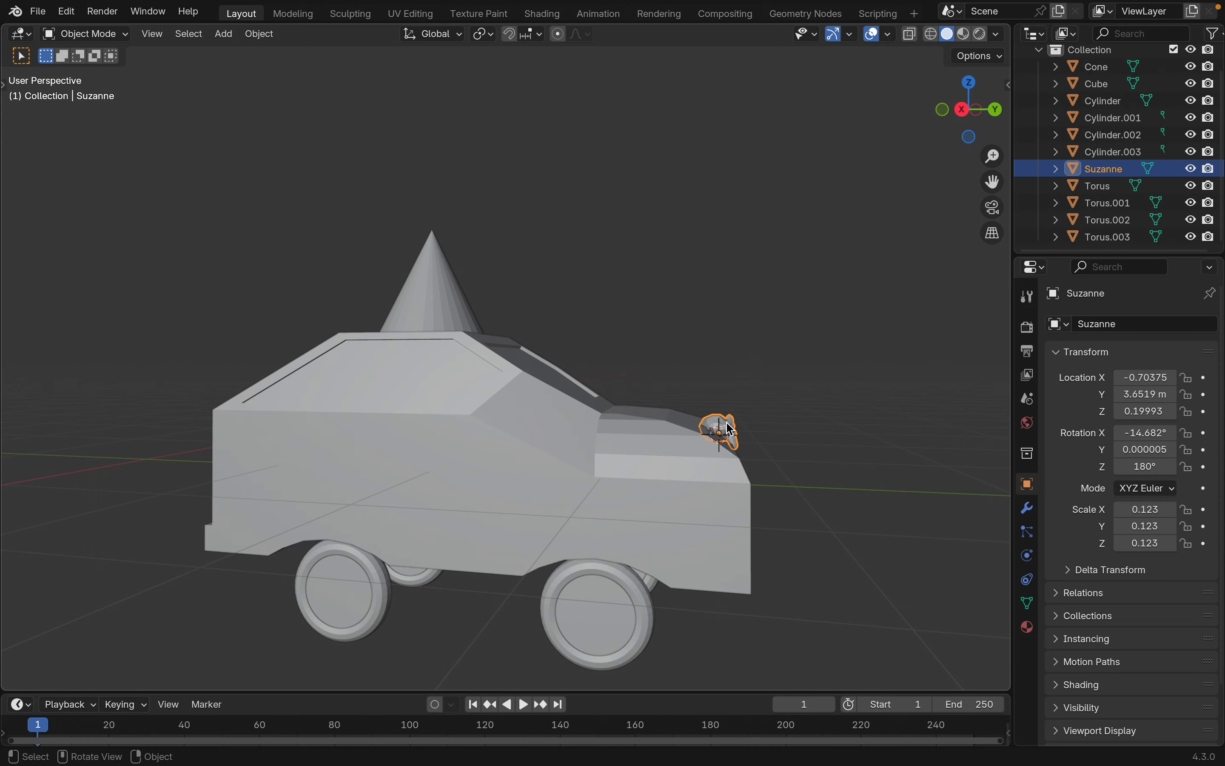
pyautogui.hscroll(-5, 729, 430)
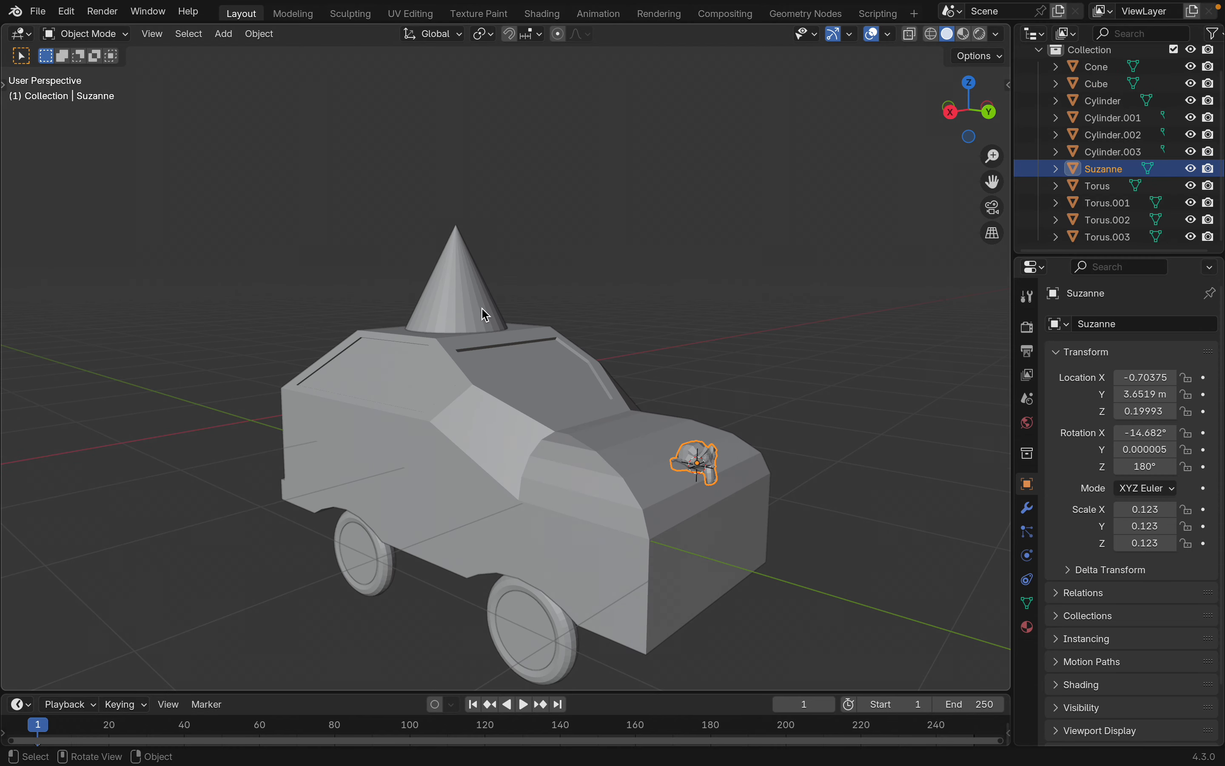
pyautogui.press('shift')
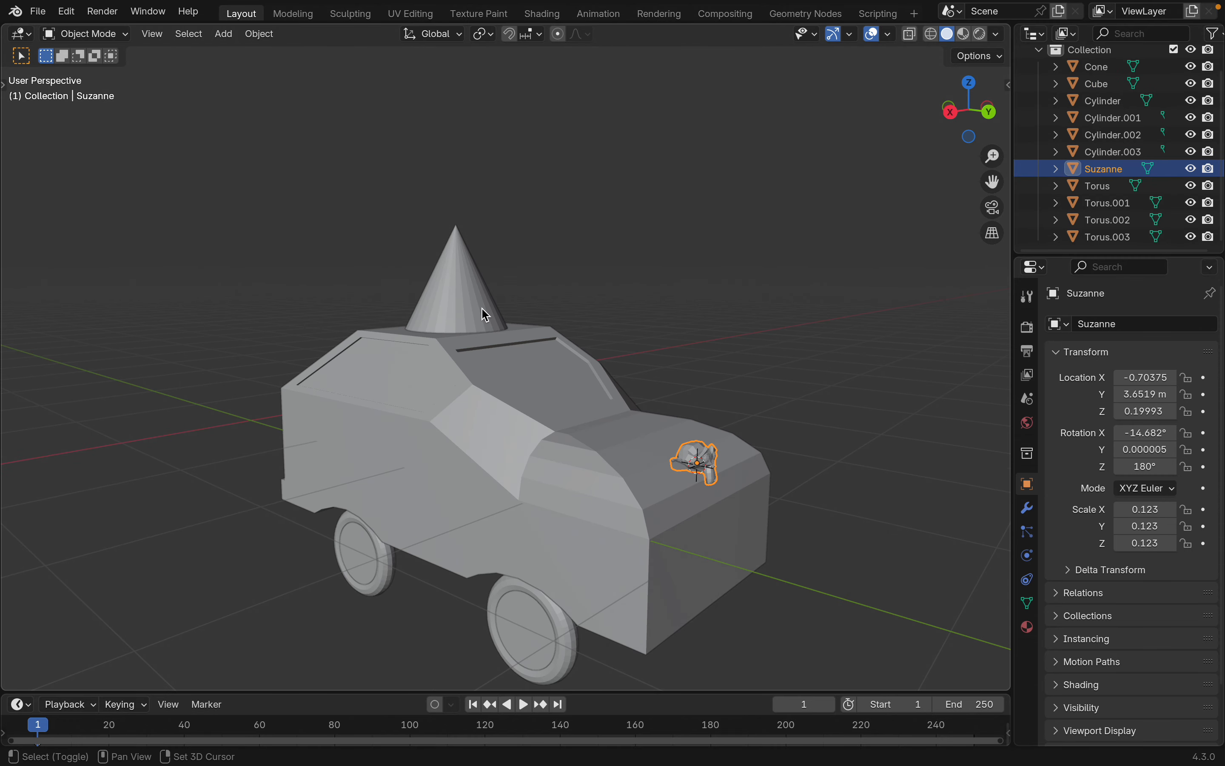
pyautogui.keyDown('shift'); pyautogui.click(460, 278); pyautogui.keyUp('shift')
pyautogui.keyDown('shift'); pyautogui.hscroll(-5, 460, 280); pyautogui.keyUp('shift')
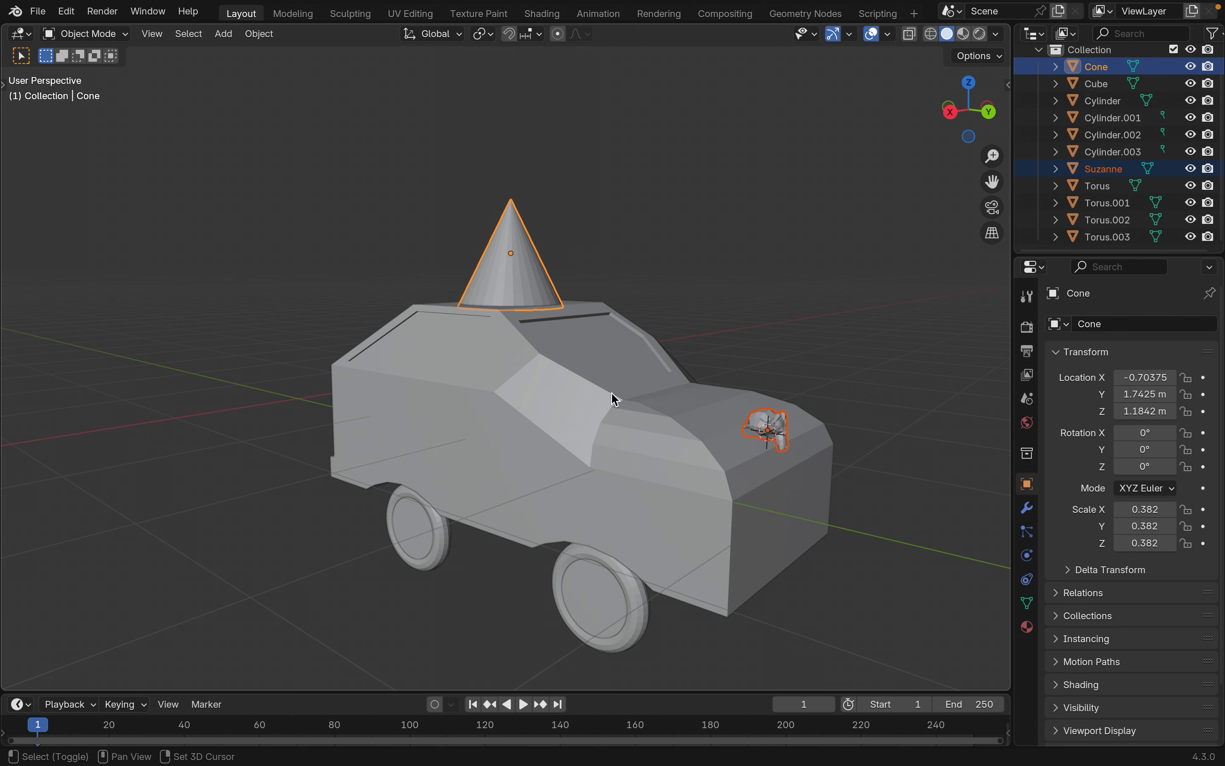
pyautogui.keyDown('shift'); pyautogui.click(567, 348); pyautogui.keyUp('shift')
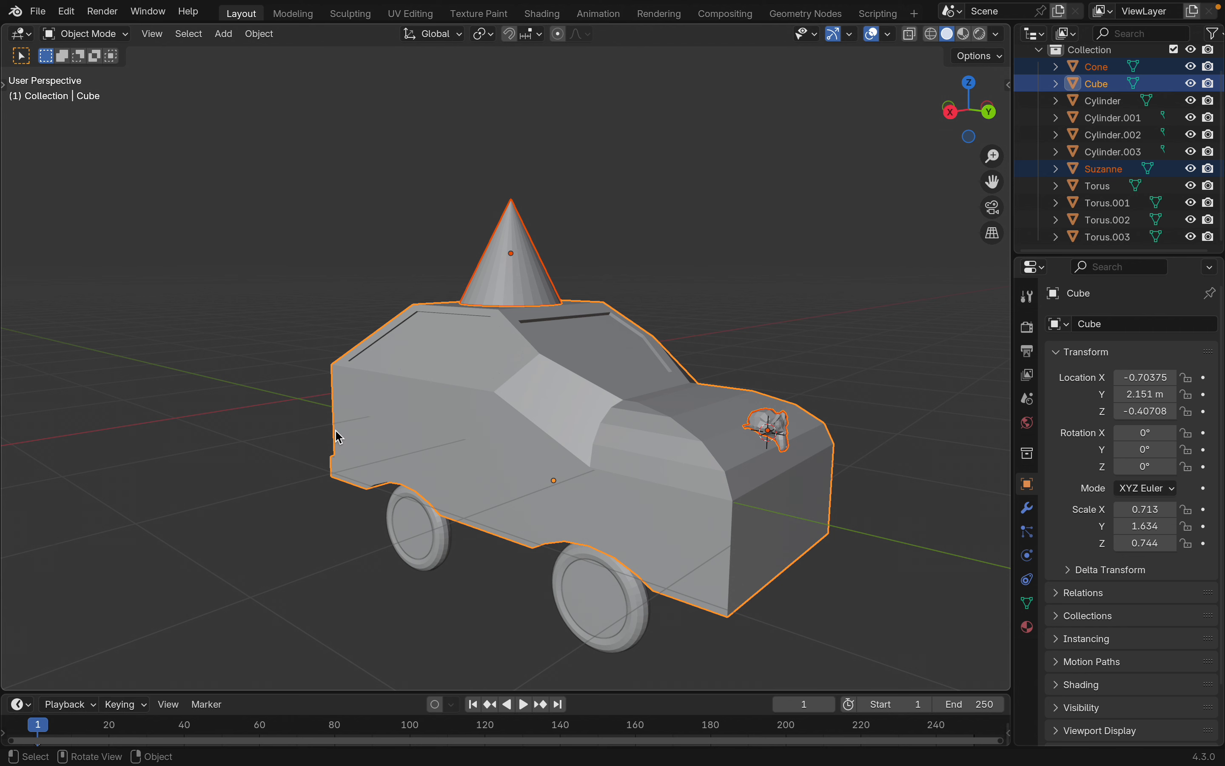
pyautogui.moveTo(484, 351); pyautogui.dragTo(488, 354, button='middle')
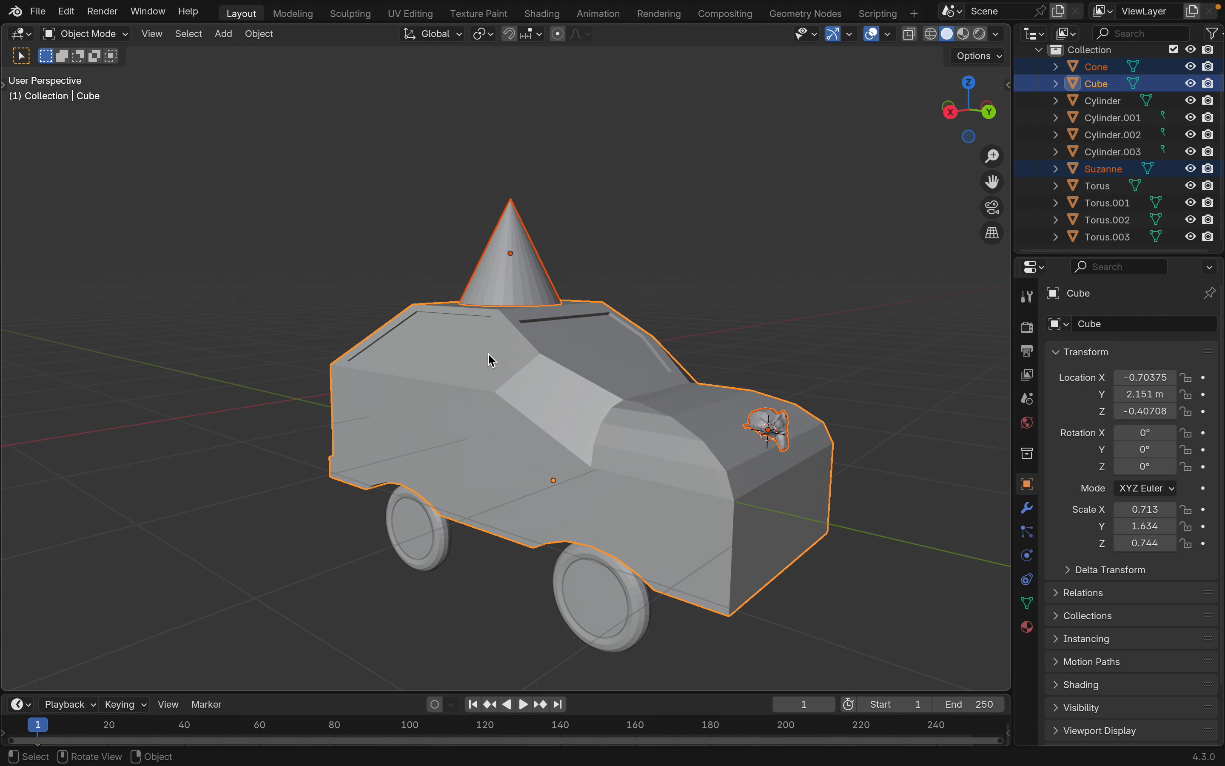
pyautogui.press('ctrl')
pyautogui.hotkey('ctrl', 'p')
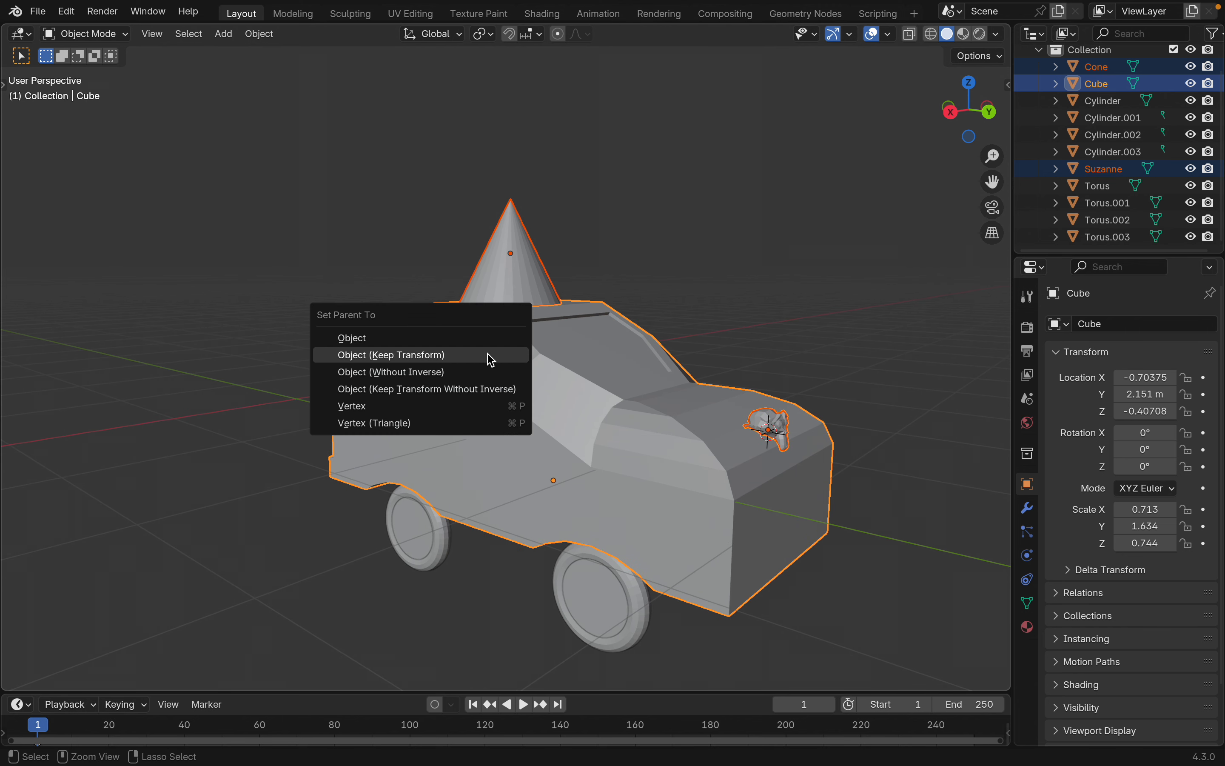
pyautogui.click(386, 357)
# Step: Test-move the car body to check its parented pieces, and cancel the move
pyautogui.moveTo(547, 397); pyautogui.dragTo(552, 397, button='middle')
pyautogui.press('g')
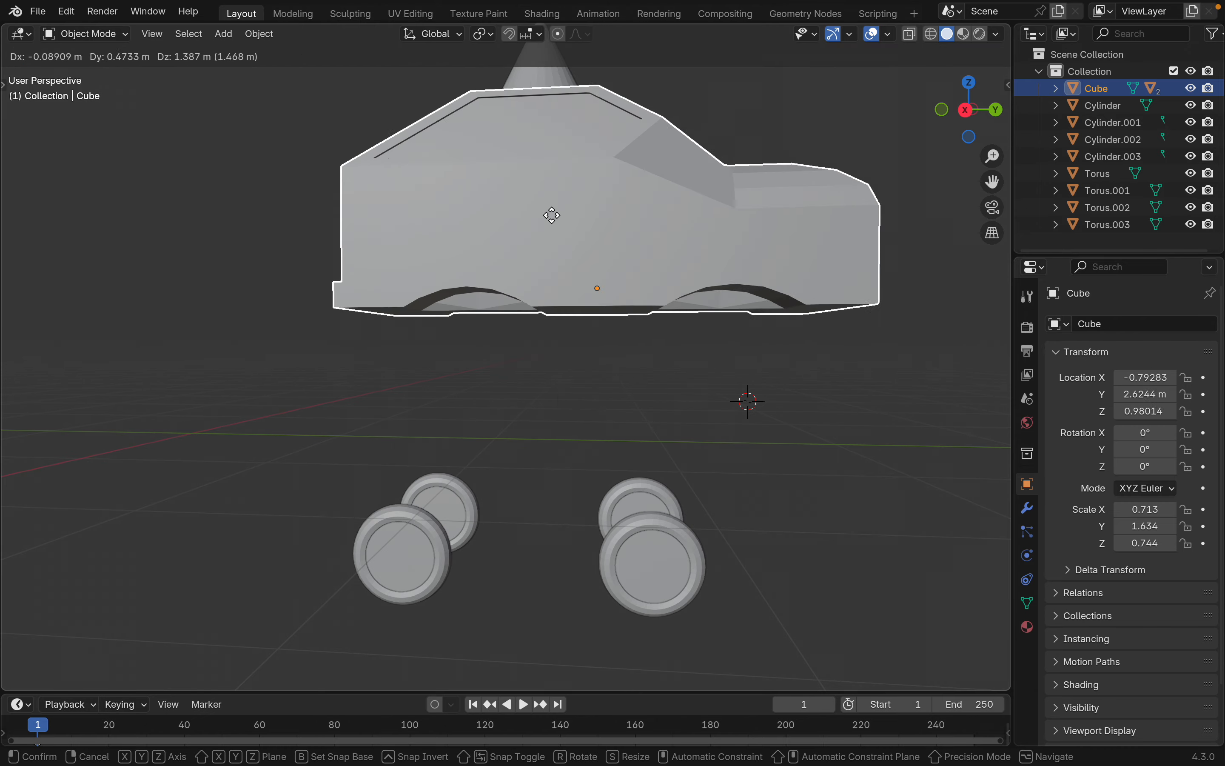
pyautogui.press('Escape')
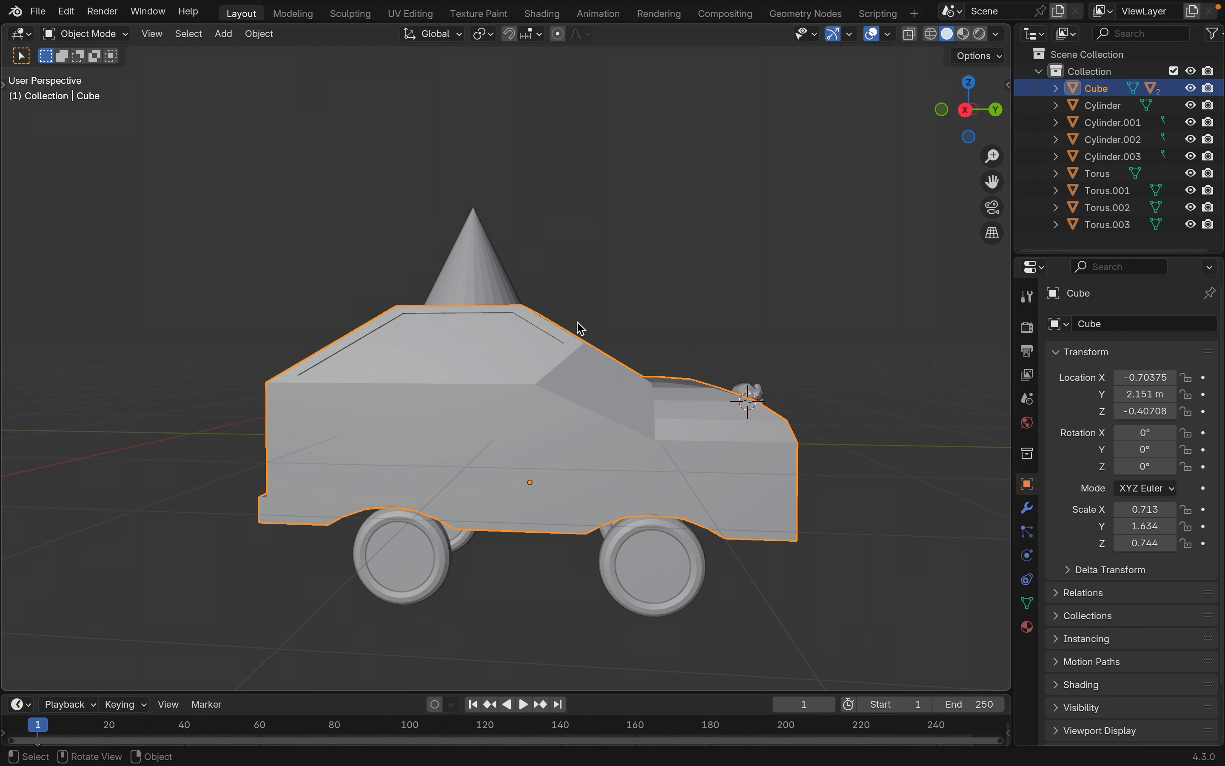
# Step: Try moving the near front wheel's hub cylinder separately from its tyre and cancel the move
pyautogui.hscroll(10, 576, 321)
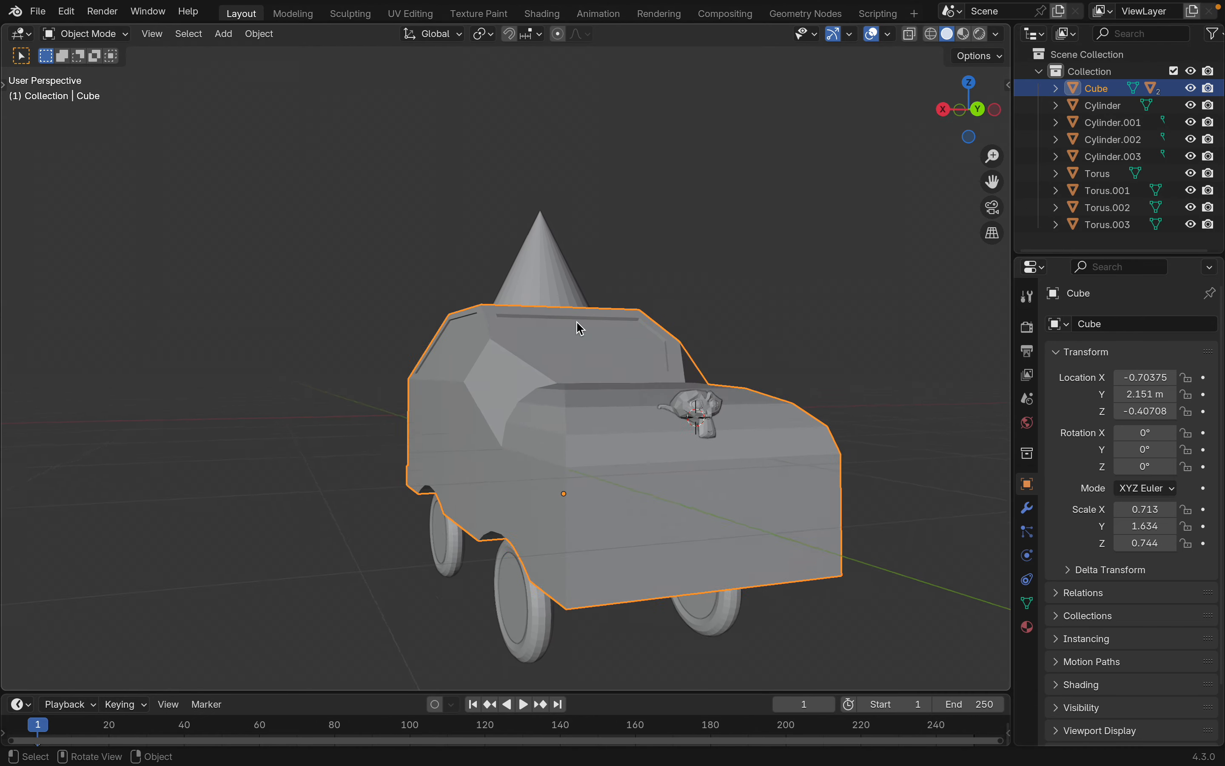
pyautogui.hscroll(-10, 576, 321)
pyautogui.keyDown('shift'); pyautogui.scroll(-2, 709, 523); pyautogui.keyUp('shift')
pyautogui.keyDown('shift'); pyautogui.scroll(-3, 709, 523); pyautogui.keyUp('shift')
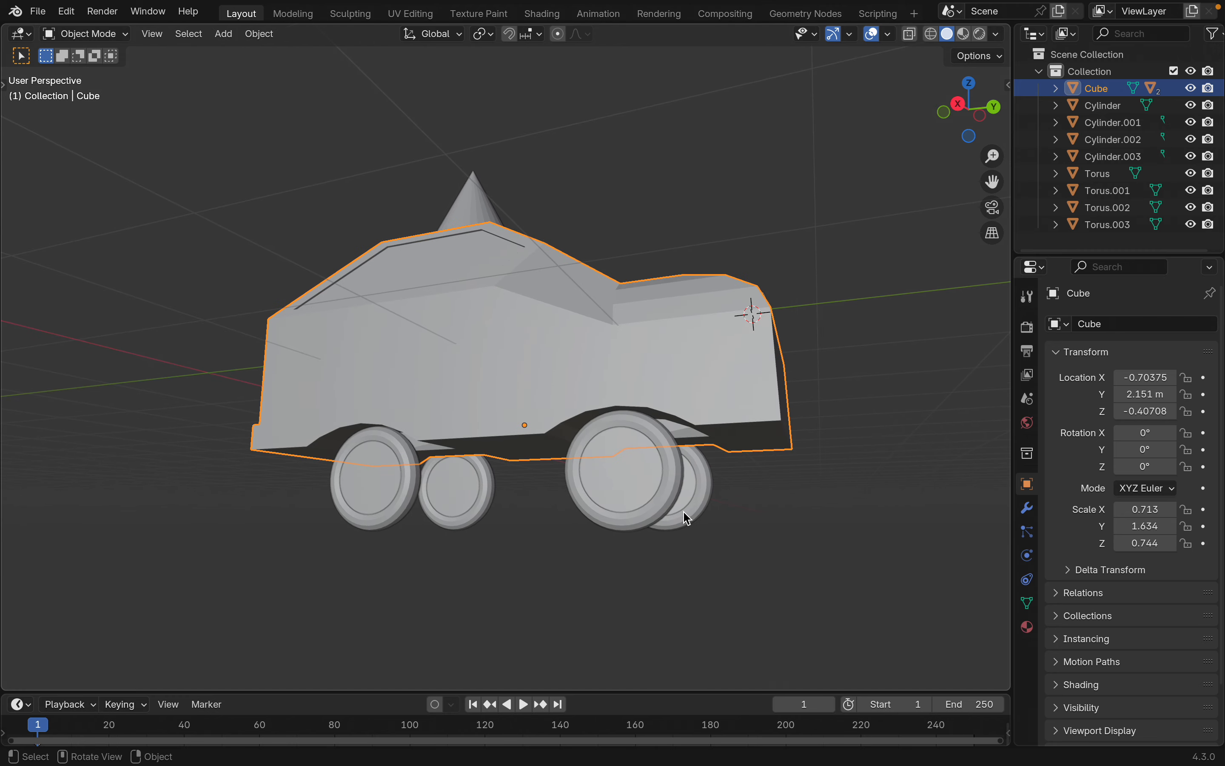
pyautogui.click(666, 506)
pyautogui.hscroll(4, 665, 506)
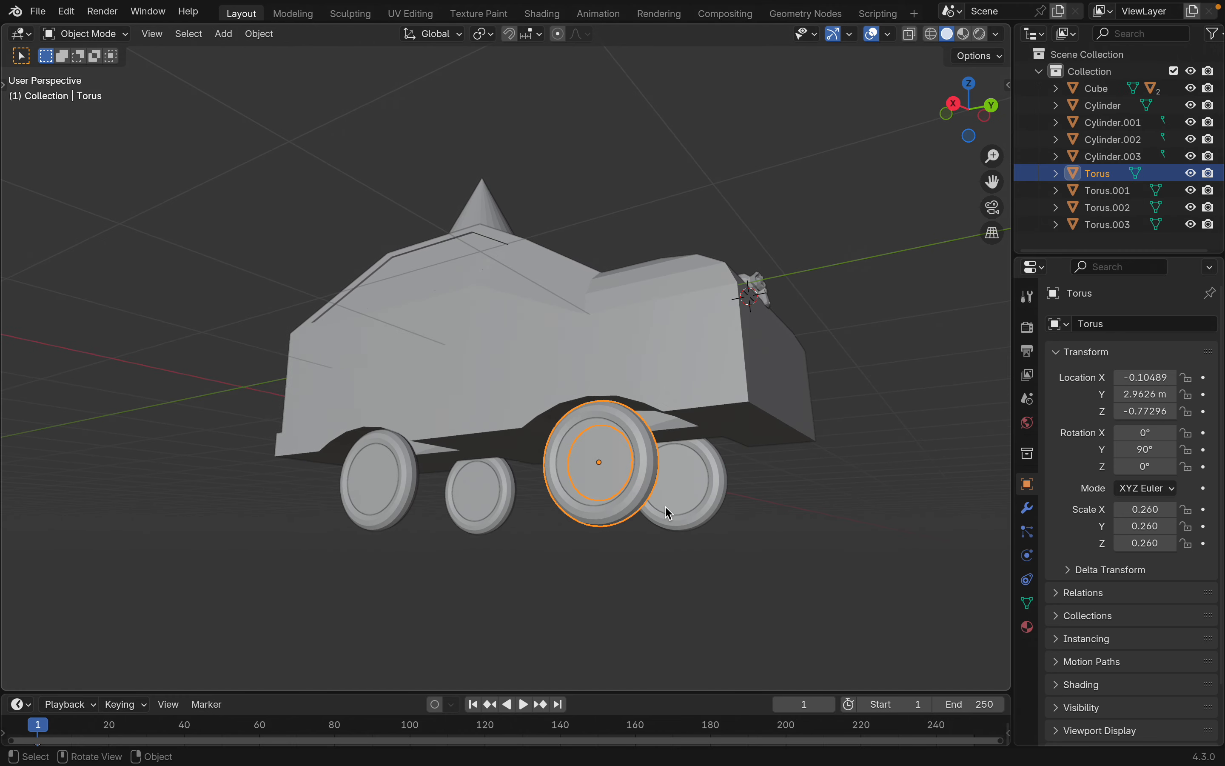
pyautogui.click(624, 475)
pyautogui.press('g')
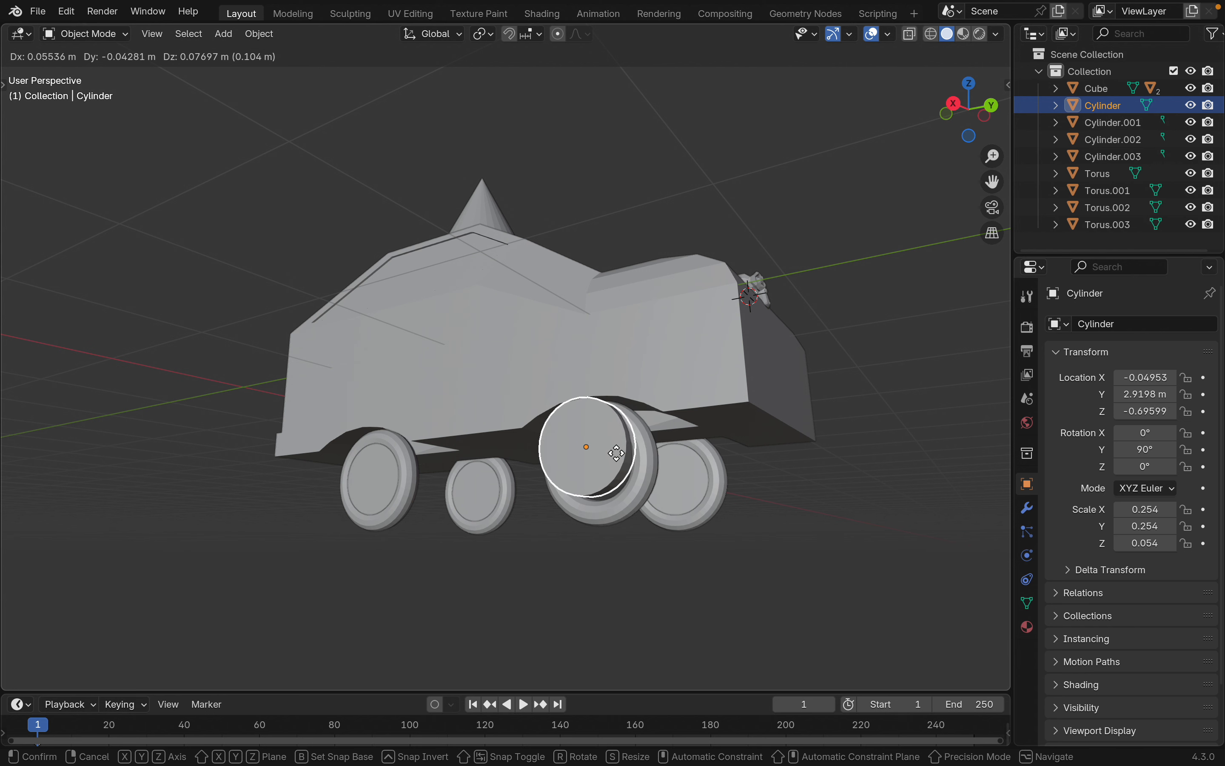
pyautogui.click(629, 463)
# Step: Temporarily hide the near front wheel's tyre torus to inspect the hub cylinder, and reveal it again
pyautogui.click(653, 473)
pyautogui.scroll(3, 658, 472)
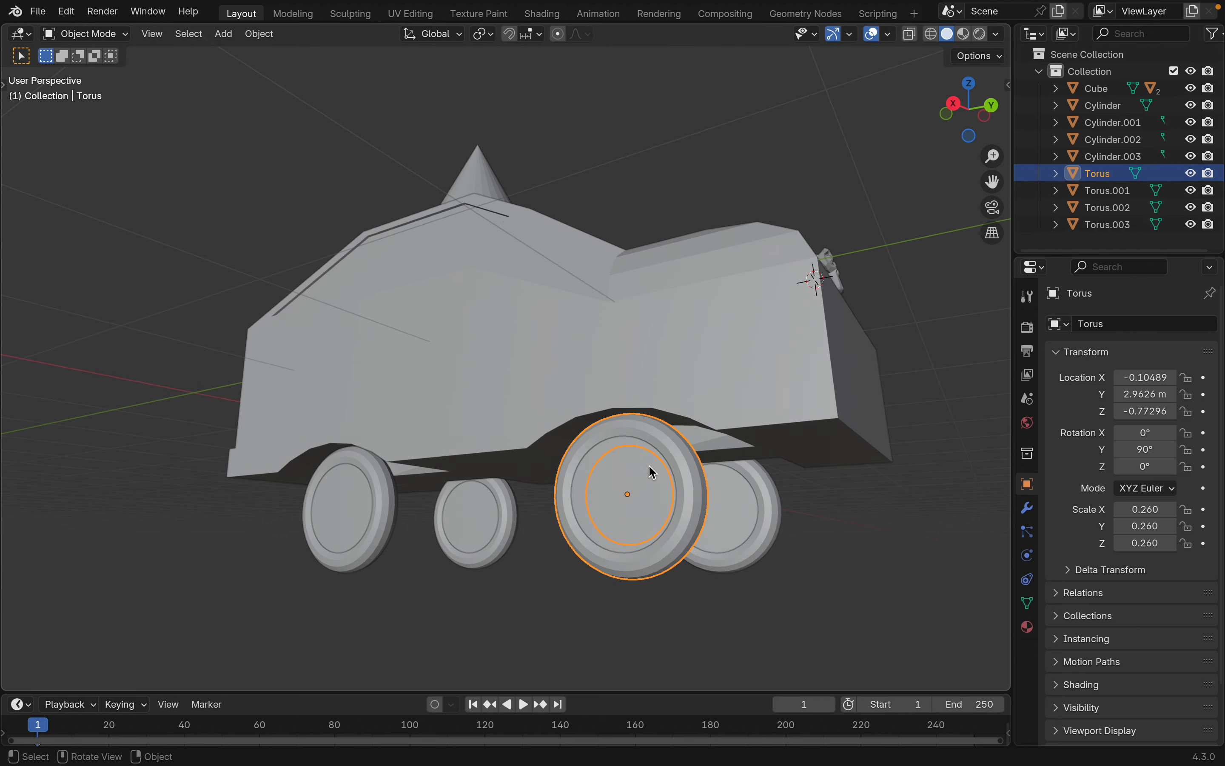
pyautogui.hscroll(-5, 664, 471)
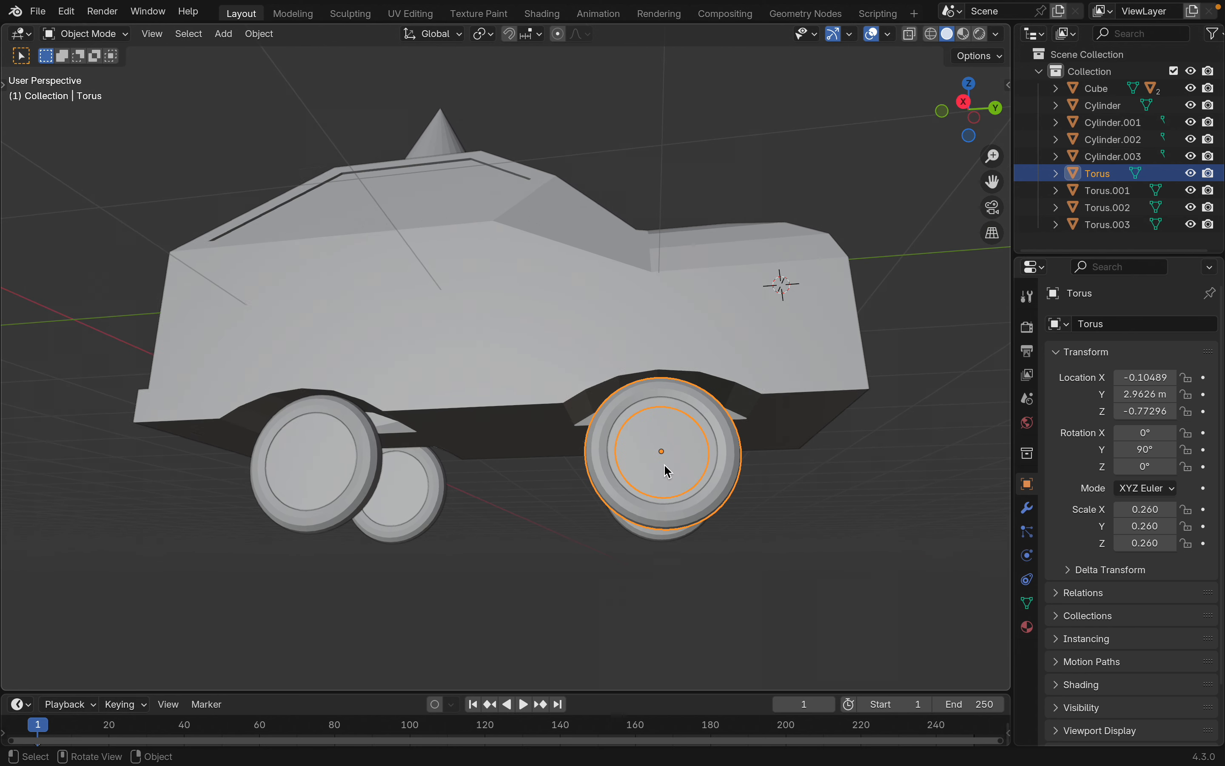
pyautogui.click(651, 456)
pyautogui.click(717, 482)
pyautogui.press('h')
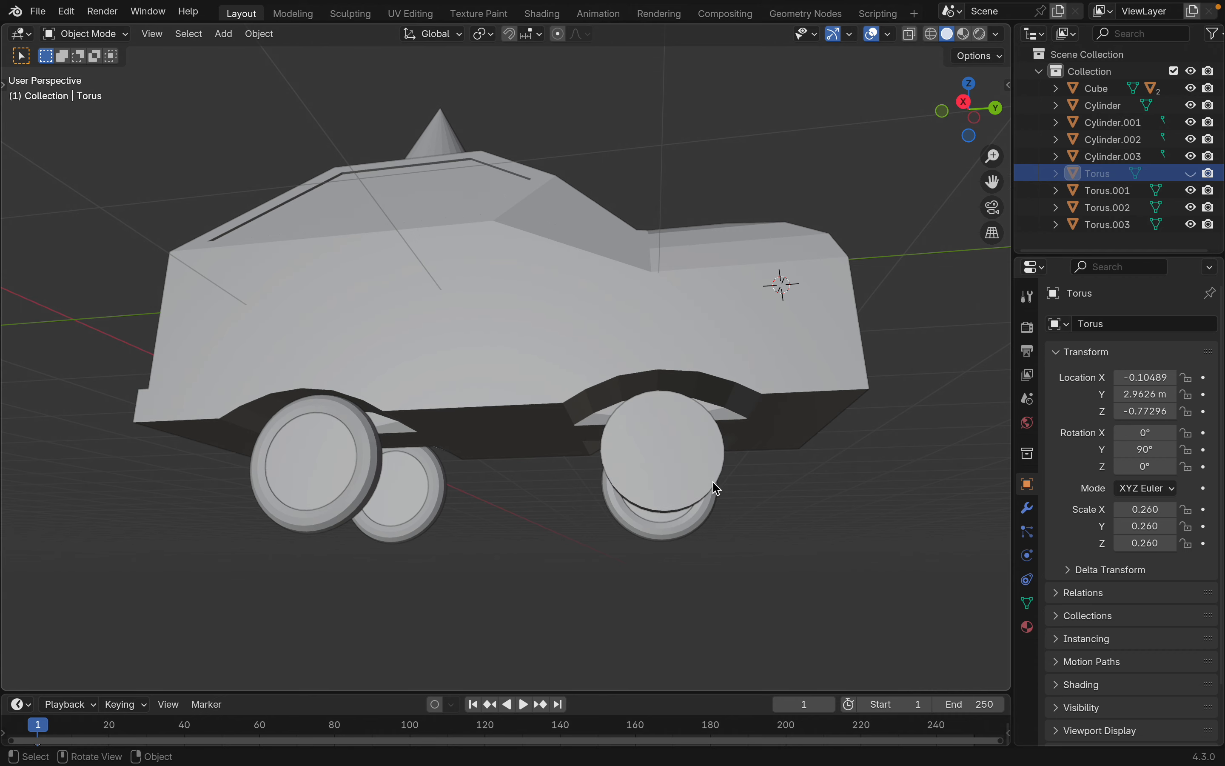
pyautogui.hscroll(-3, 713, 479)
pyautogui.hscroll(-3, 714, 487)
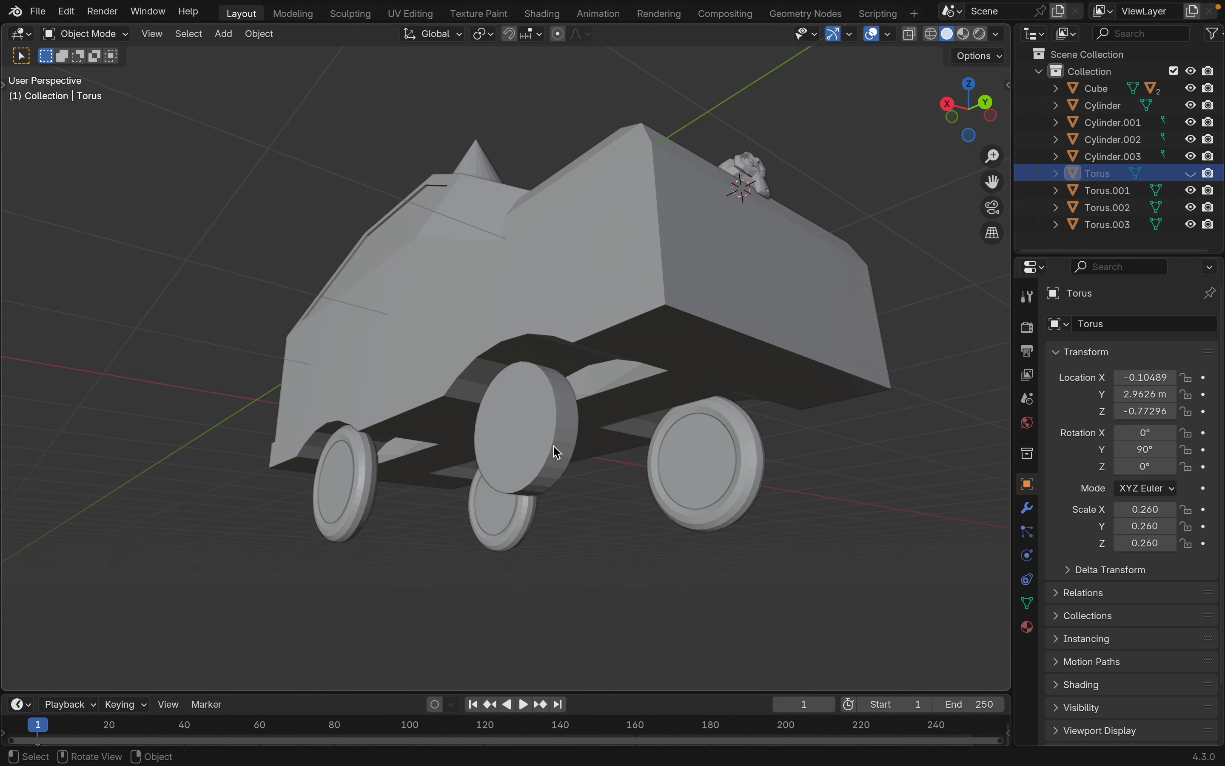
pyautogui.hotkey('alt', 'h')
# Step: Temporarily hide the near front wheel's hub cylinder to inspect the tyre torus, and reveal it again
pyautogui.click(533, 445)
pyautogui.press('g')
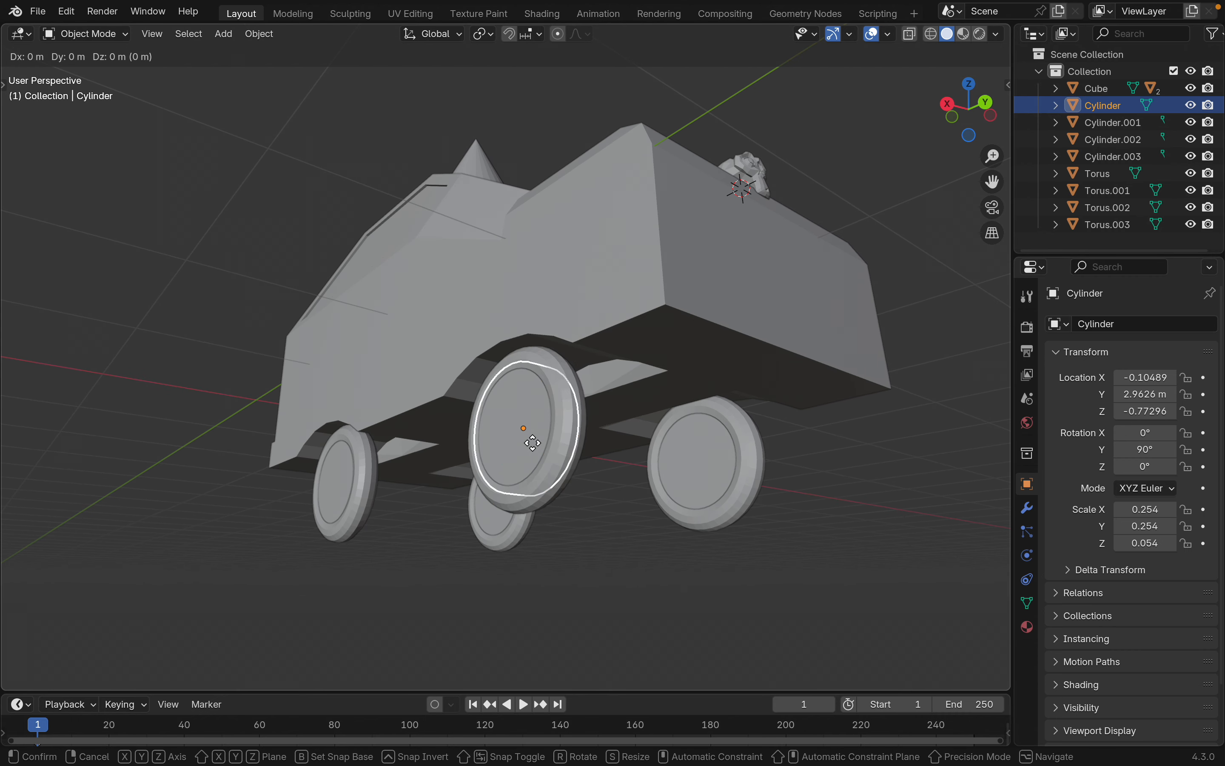
pyautogui.press('Escape')
pyautogui.press('h')
pyautogui.hscroll(-5, 533, 443)
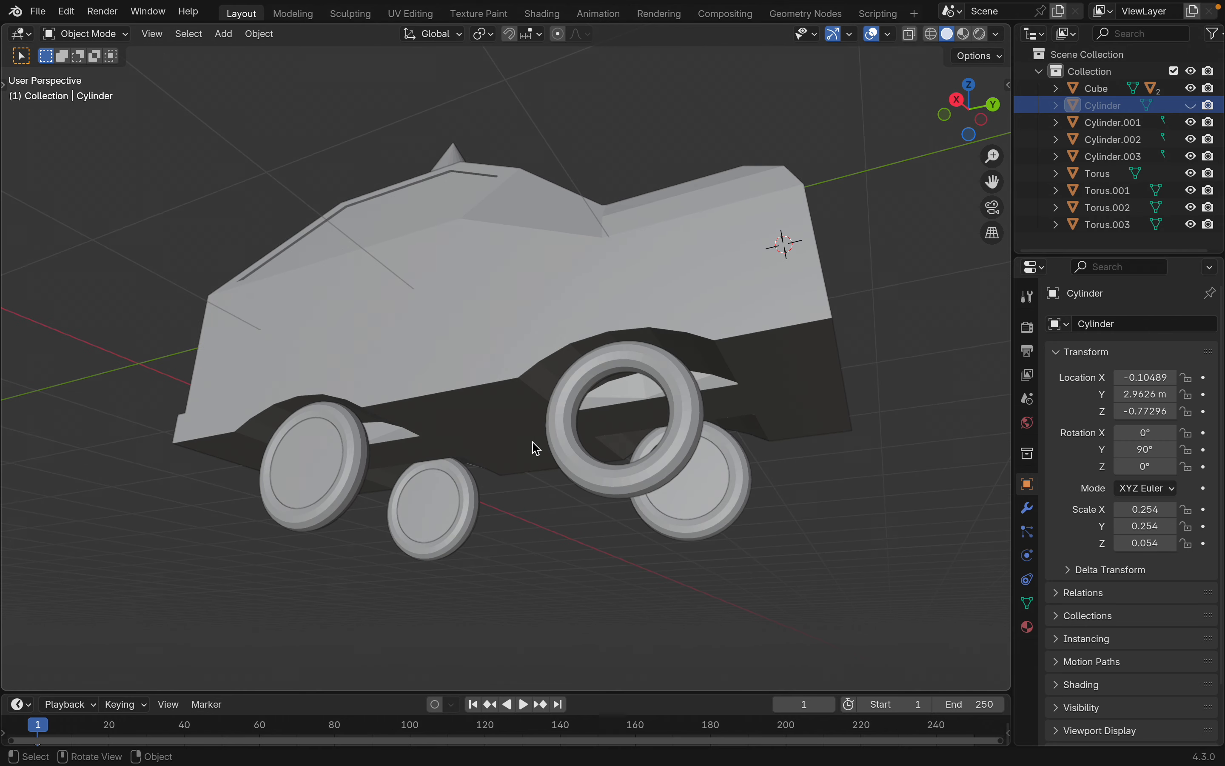
pyautogui.hotkey('alt', 'h')
# Step: Parent the near front wheel's tyre torus to its hub cylinder with Object (Keep Transform)
pyautogui.hscroll(-3, 536, 449)
pyautogui.click(677, 465)
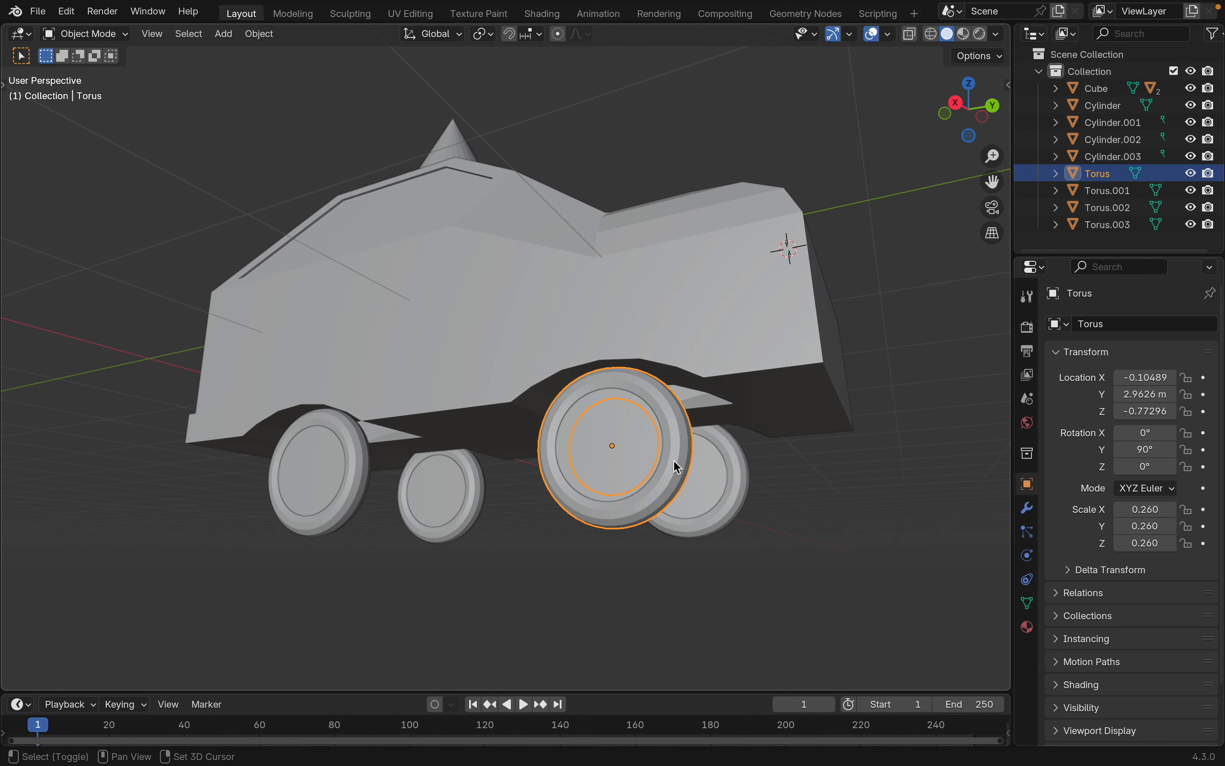
pyautogui.keyDown('shift'); pyautogui.hscroll(1, 656, 456); pyautogui.keyUp('shift')
pyautogui.keyDown('shift'); pyautogui.click(624, 450); pyautogui.keyUp('shift')
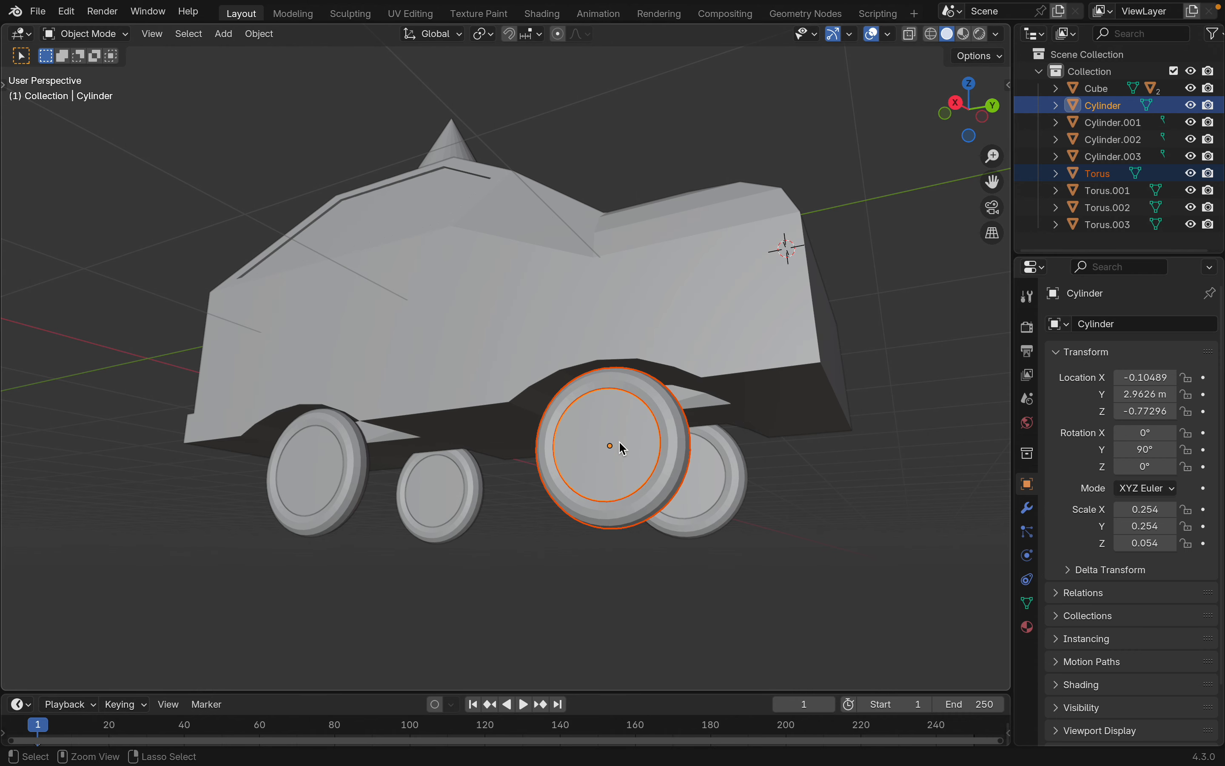
pyautogui.hotkey('ctrl', 'p')
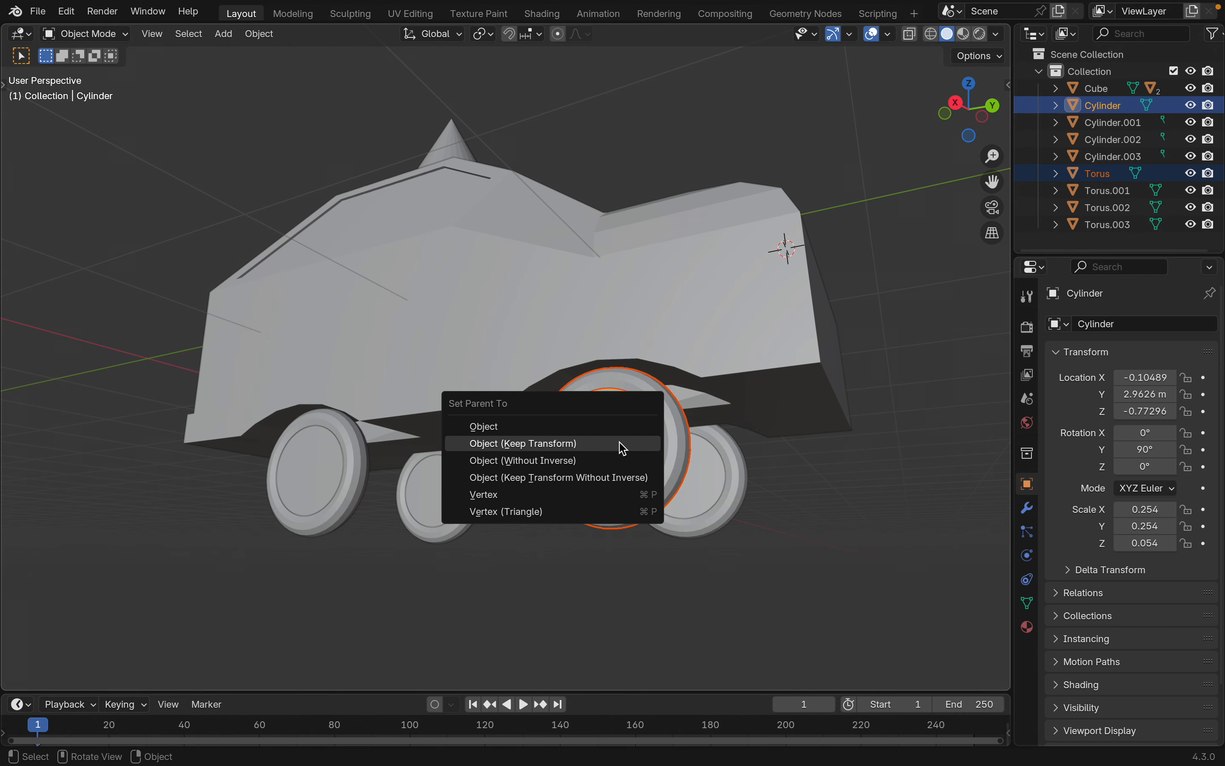
pyautogui.click(620, 442)
# Step: Test-move the front wheel's hub cylinder to check its parented tyre, and cancel the move
pyautogui.click(624, 436)
pyautogui.press('g')
pyautogui.press('Escape')
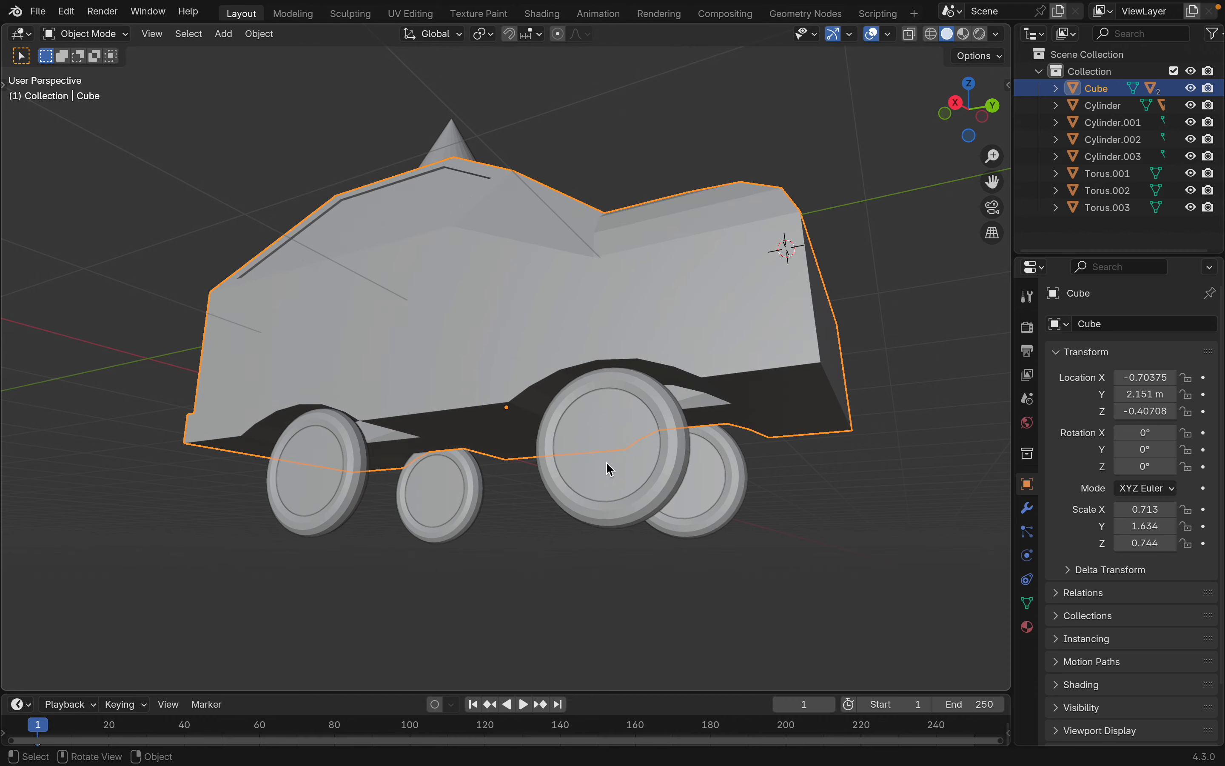
pyautogui.click(610, 468)
pyautogui.press('g')
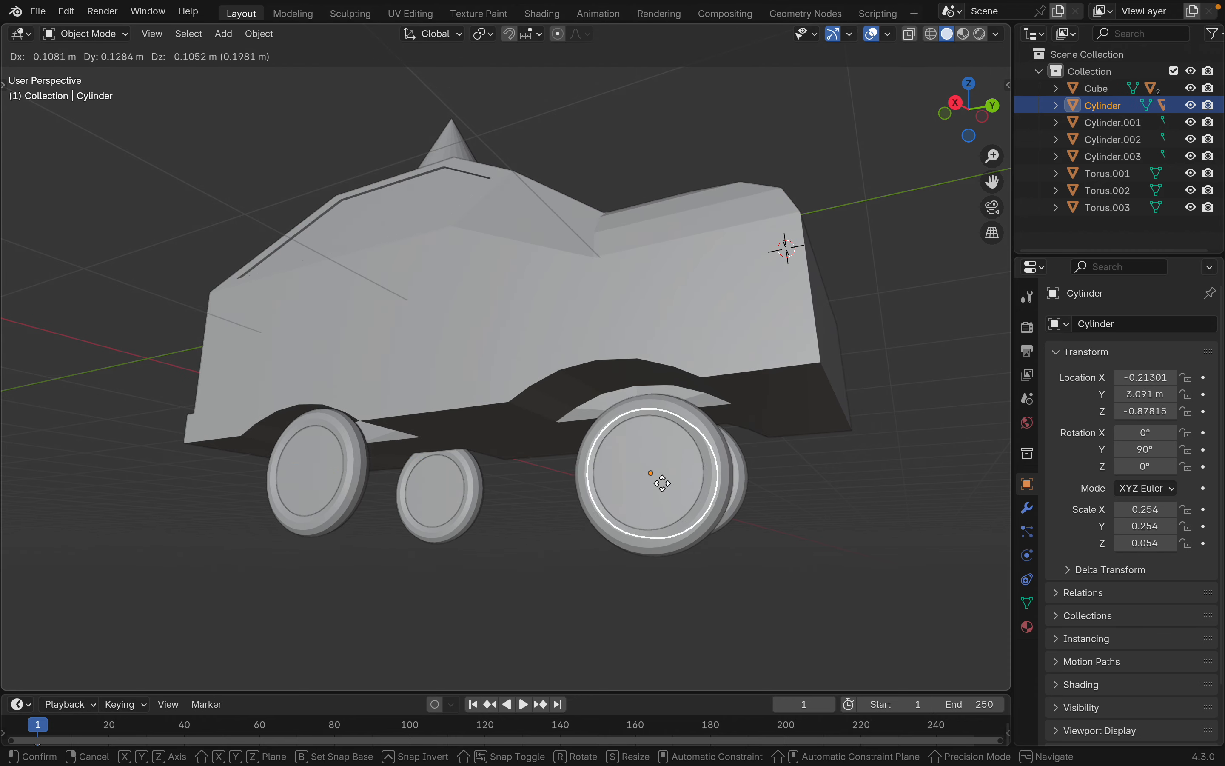
pyautogui.press('Escape')
pyautogui.hscroll(10, 663, 490)
pyautogui.keyDown('shift'); pyautogui.hscroll(-3, 663, 490); pyautogui.keyUp('shift')
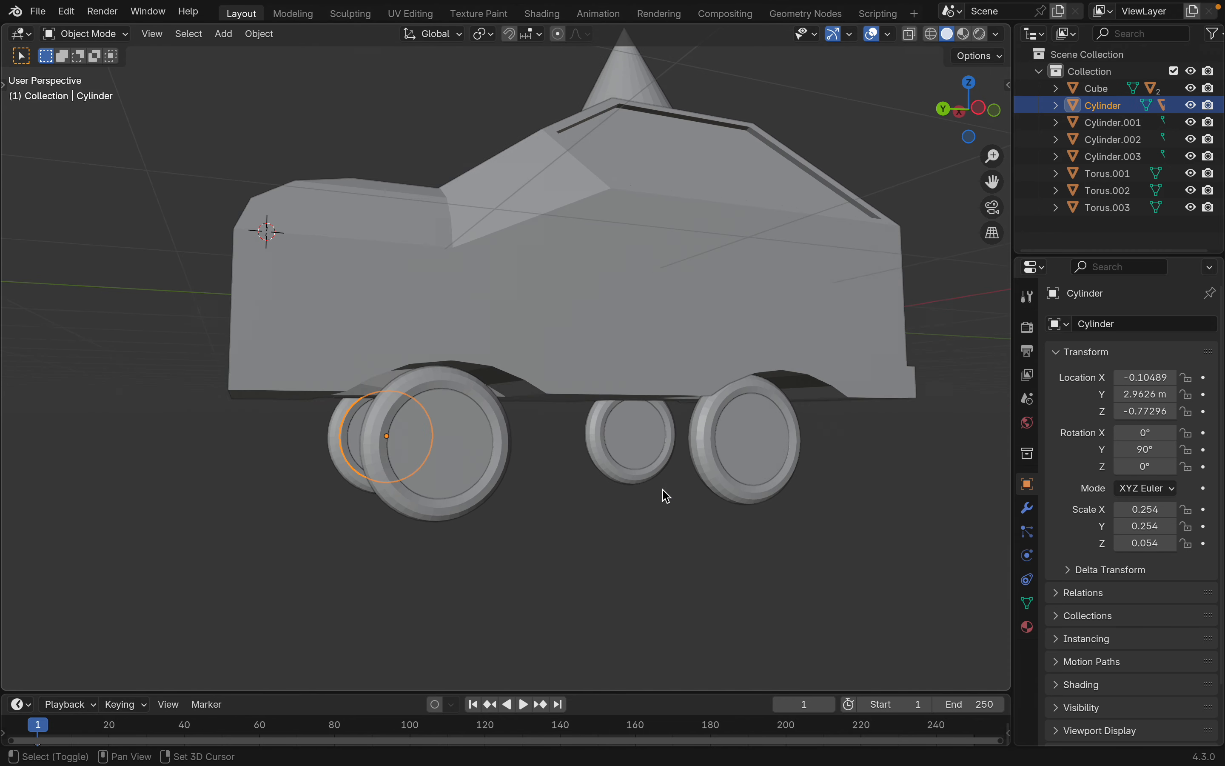
# Step: Parent the front-left wheel's tyre torus to its hub cylinder
pyautogui.keyDown('shift'); pyautogui.hscroll(-3, 666, 496); pyautogui.keyUp('shift')
pyautogui.click(511, 421)
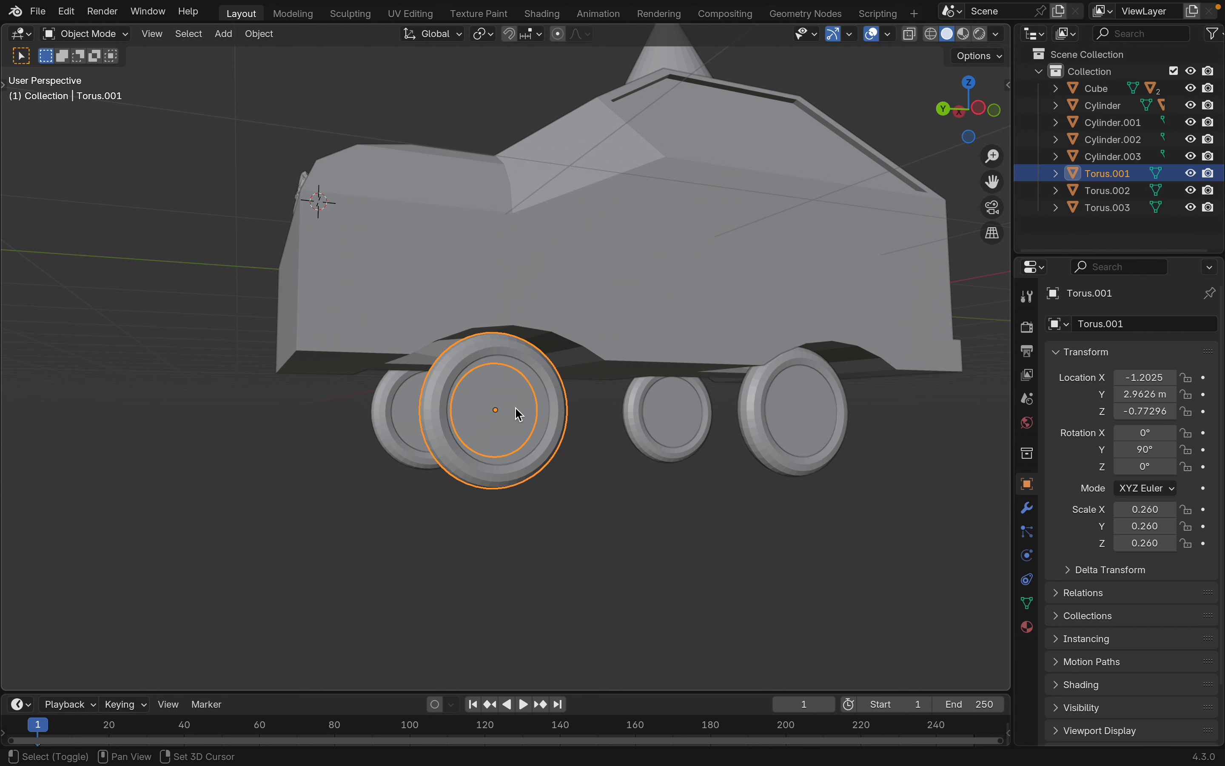
pyautogui.keyDown('shift'); pyautogui.click(519, 414); pyautogui.keyUp('shift')
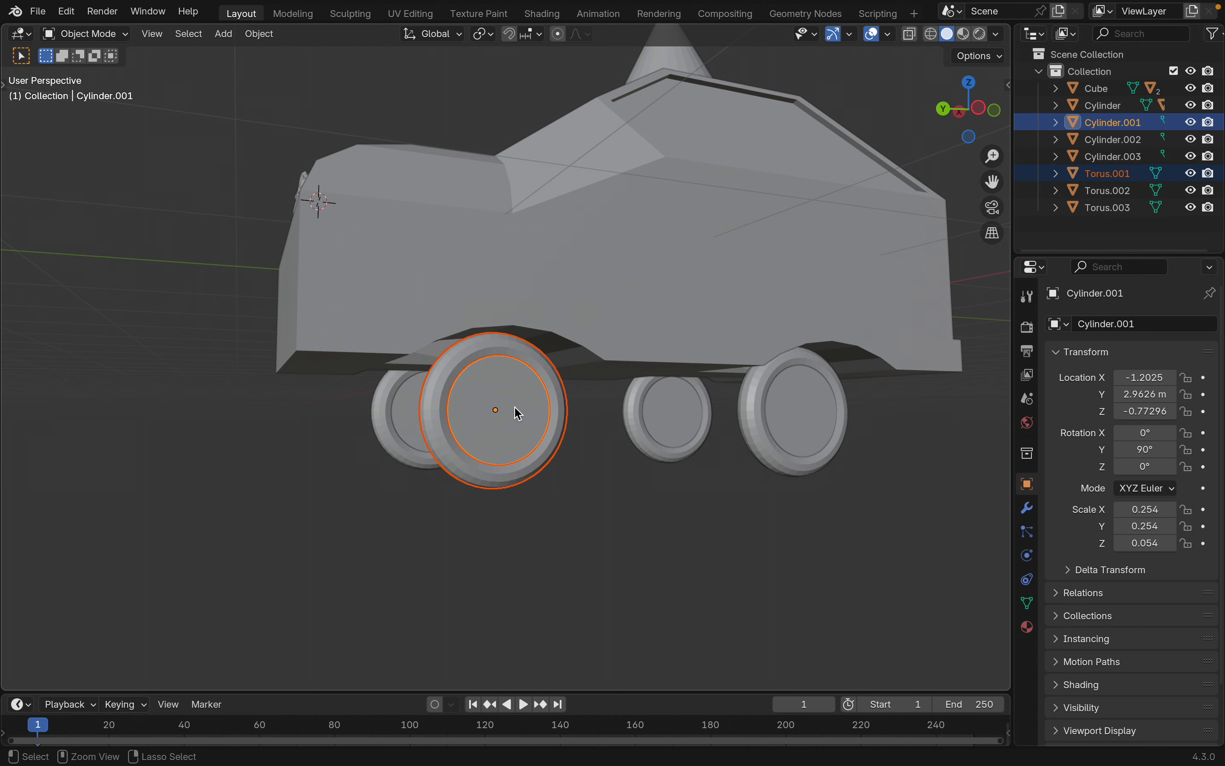
pyautogui.hotkey('ctrl', 'p')
pyautogui.click(518, 409)
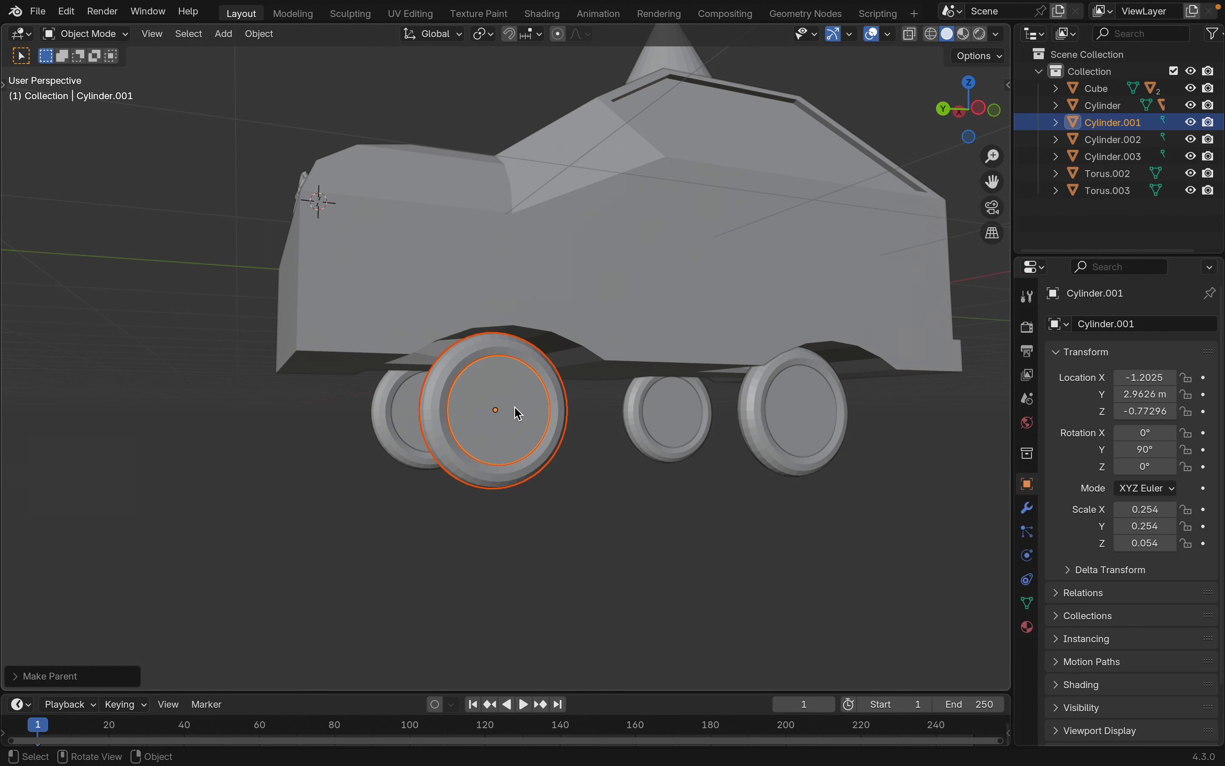
# Step: Parent the rear-left wheel's tyre torus to its hub cylinder, then test-move the hub and cancel the move
pyautogui.click(784, 470)
pyautogui.click(816, 425)
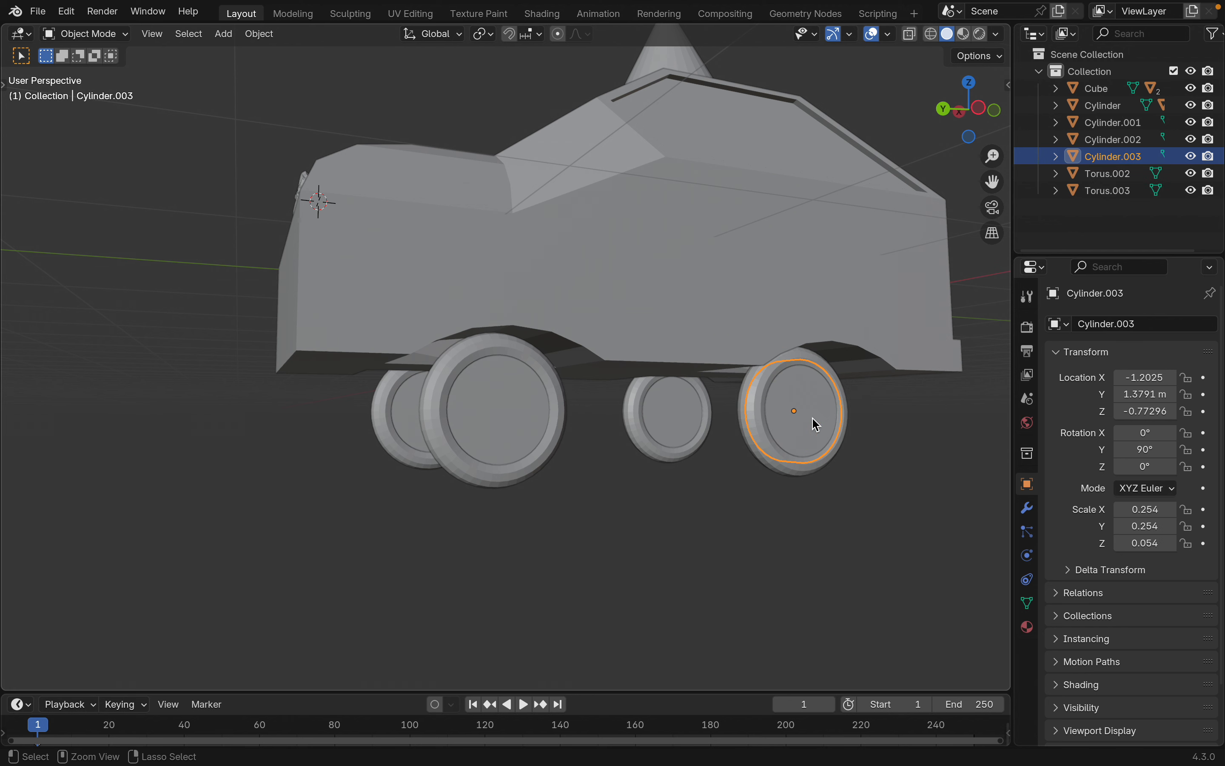
pyautogui.keyDown('shift'); pyautogui.click(803, 471); pyautogui.keyUp('shift')
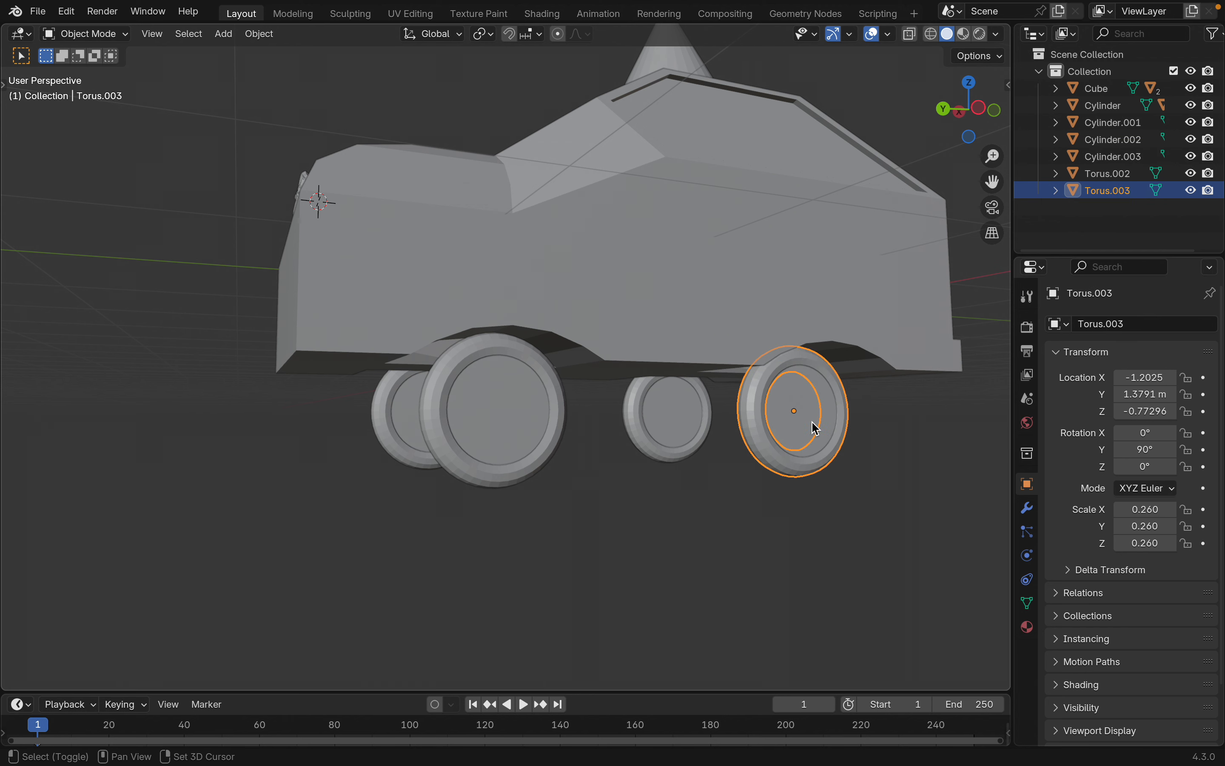
pyautogui.keyDown('shift'); pyautogui.click(815, 425); pyautogui.keyUp('shift')
pyautogui.hotkey('ctrl', 'p')
pyautogui.click(813, 425)
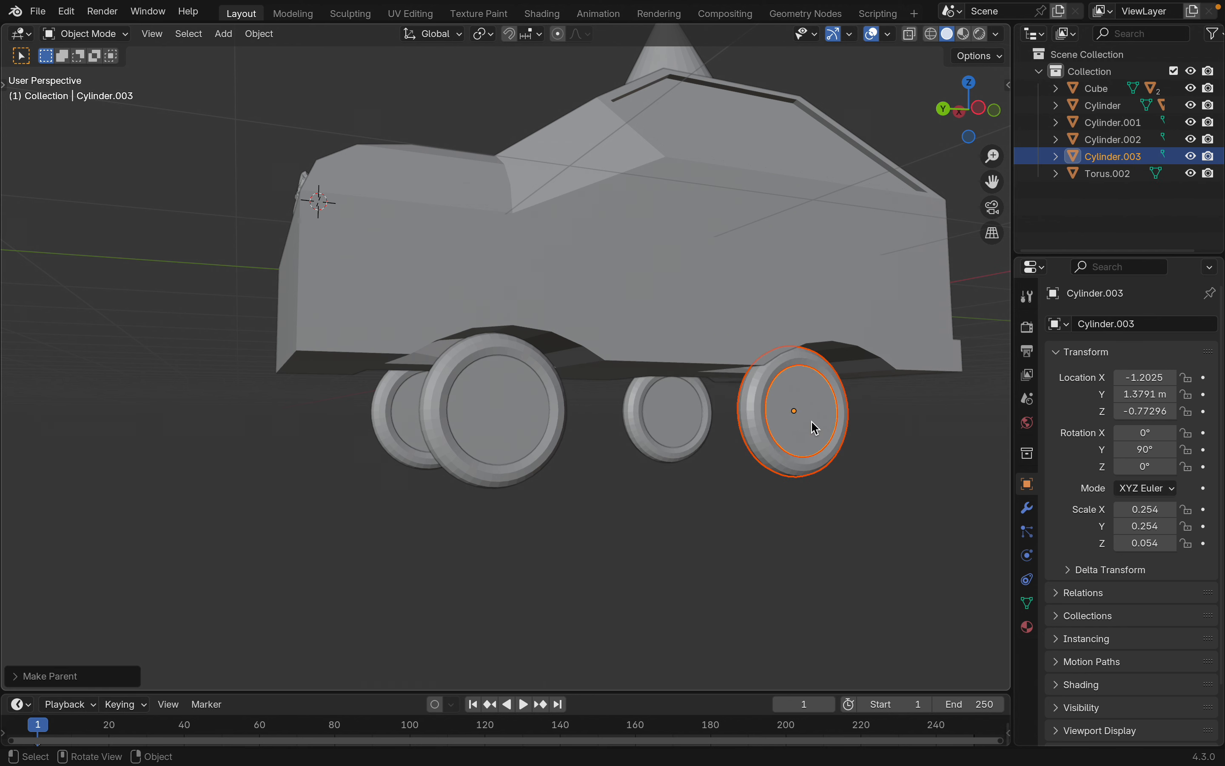
pyautogui.press('g')
pyautogui.press('Escape')
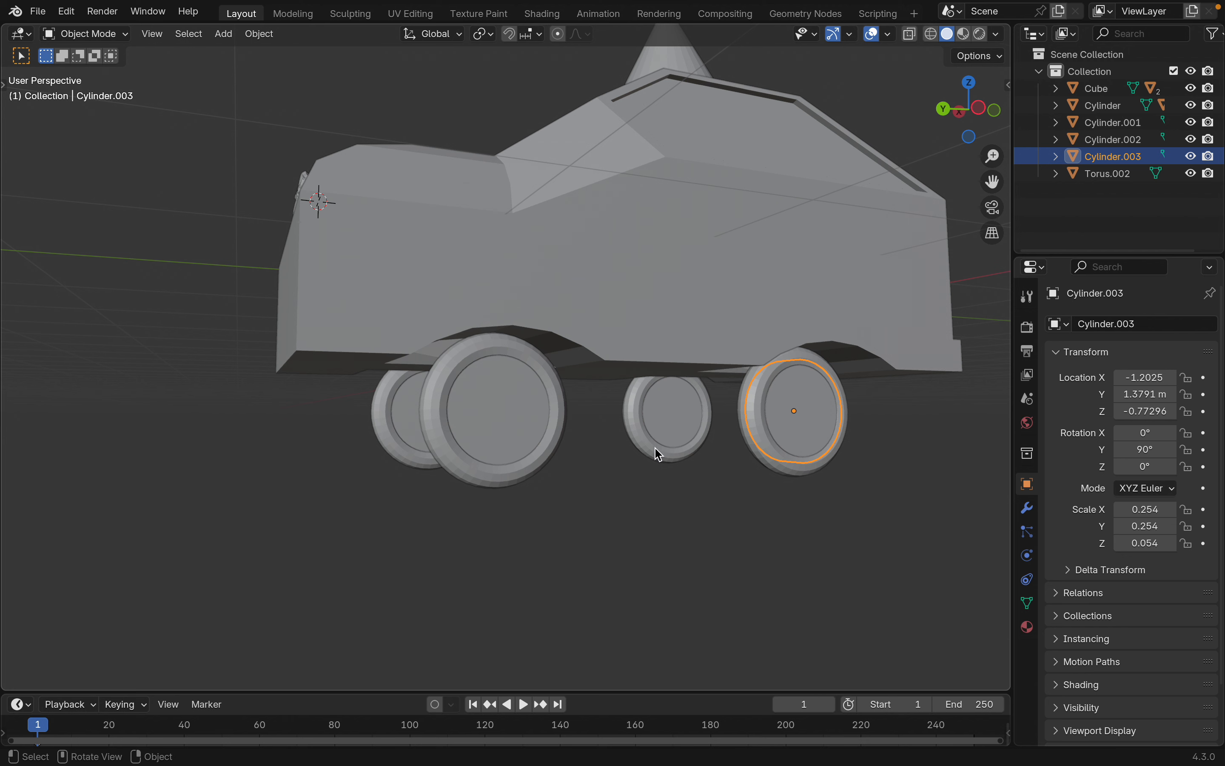
# Step: Parent the rear-right wheel's tyre torus to its hub cylinder
pyautogui.click(658, 459)
pyautogui.keyDown('shift'); pyautogui.click(684, 424); pyautogui.keyUp('shift')
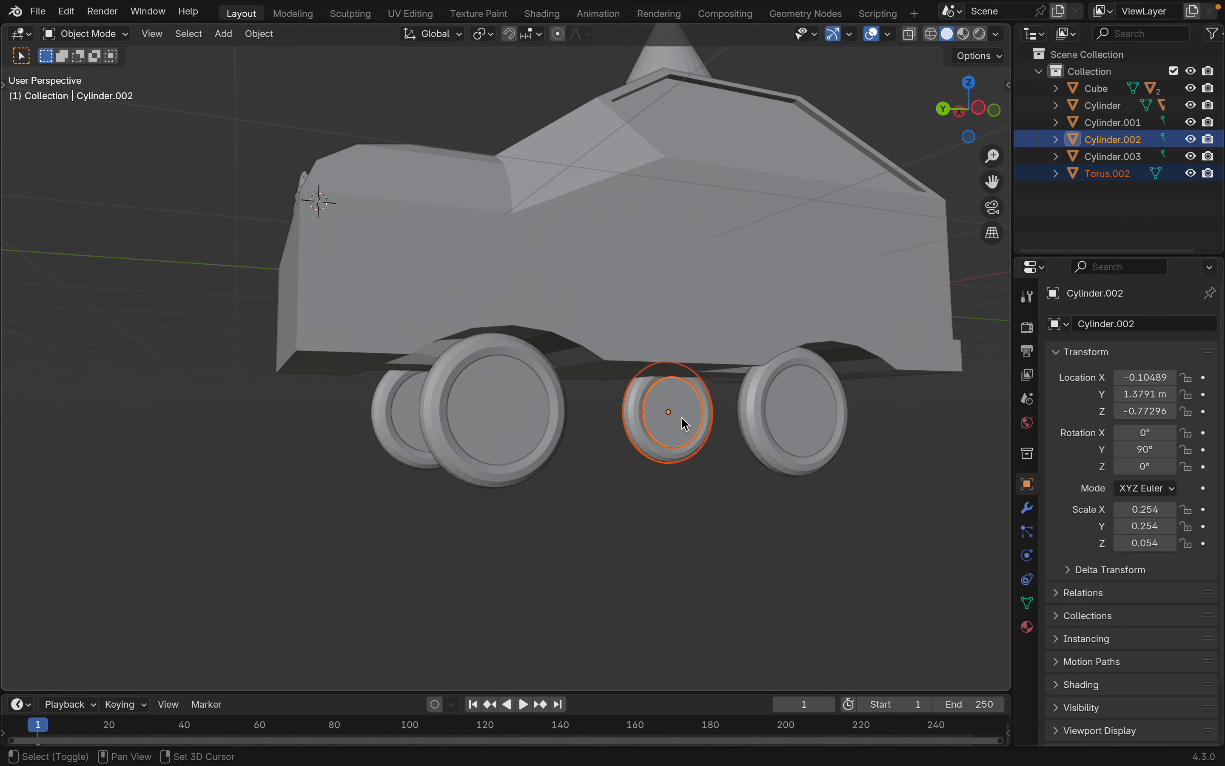
pyautogui.hotkey('ctrl', 'p')
pyautogui.click(683, 421)
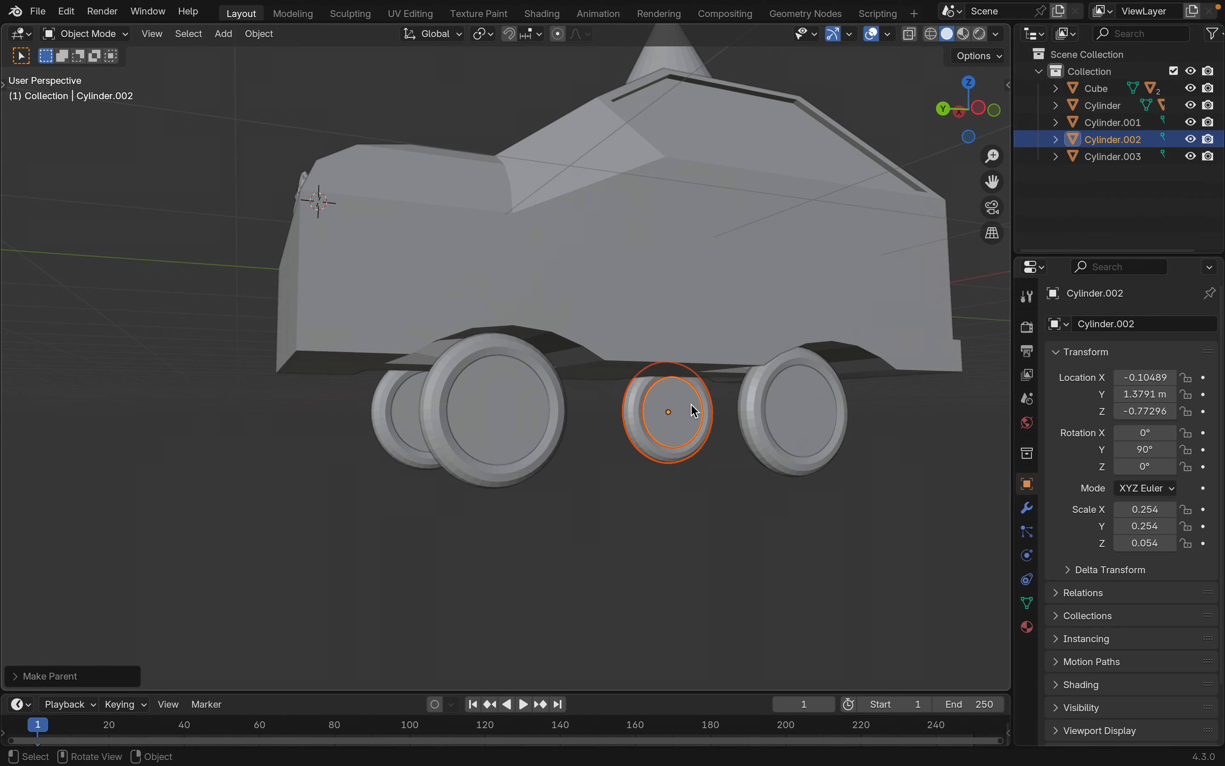
# Step: Test-move the car body to check its parented cone and monkey head, and cancel the move
pyautogui.moveTo(692, 410); pyautogui.dragTo(681, 328, button='middle')
pyautogui.click(681, 328)
pyautogui.press('g')
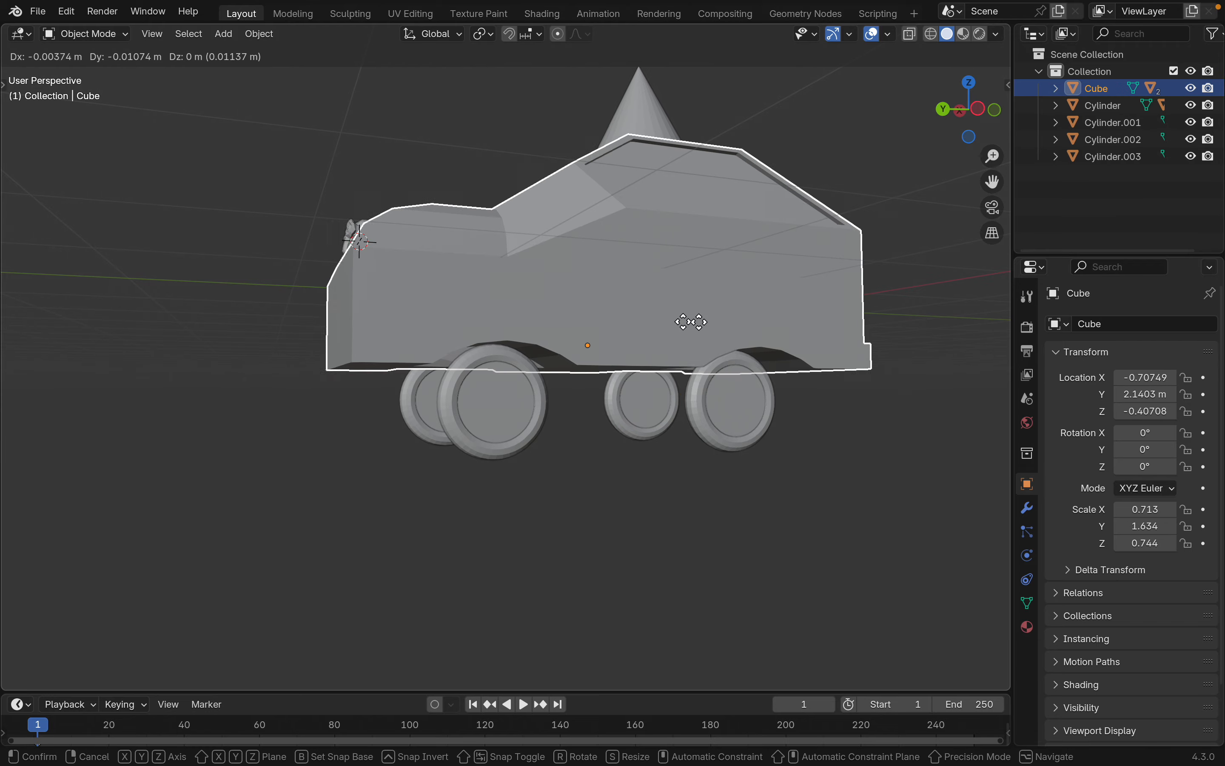
pyautogui.click(688, 328)
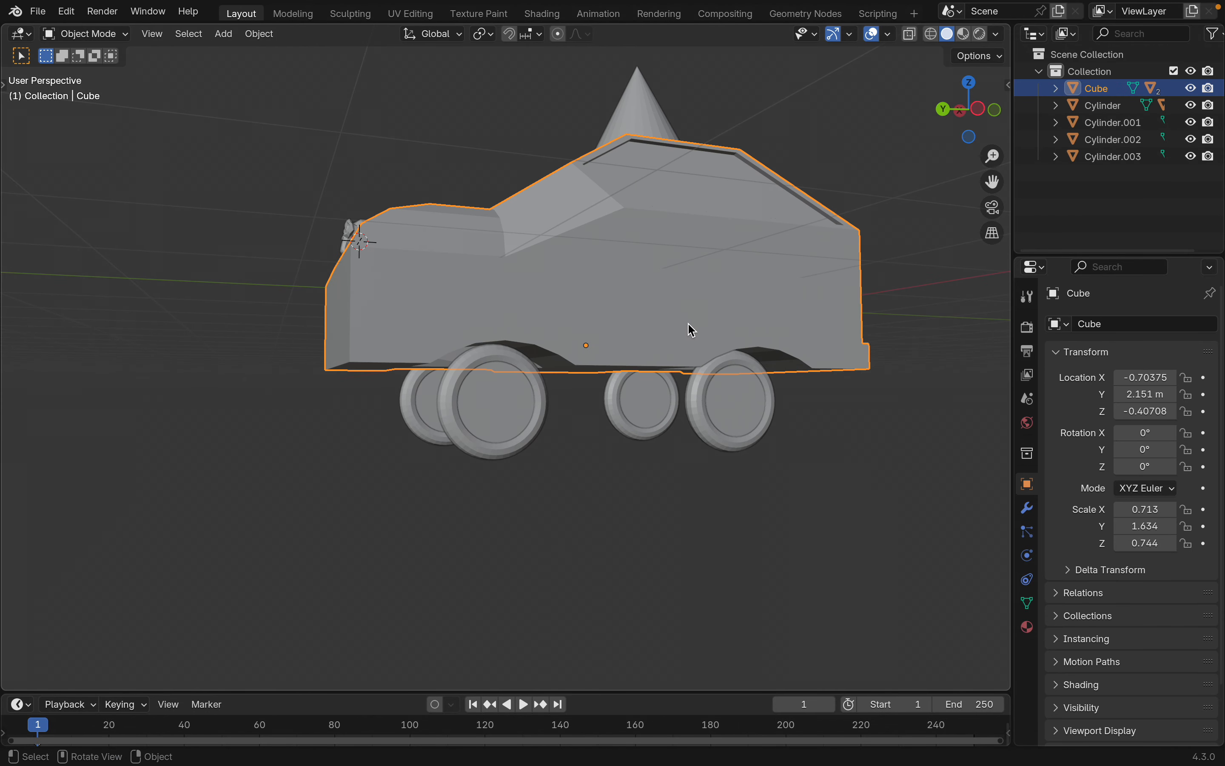
# Step: Test-move each of the four wheel hub cylinders in turn to check their parented tyres, cancelling every move
pyautogui.click(735, 390)
pyautogui.press('g')
pyautogui.rightClick(687, 396)
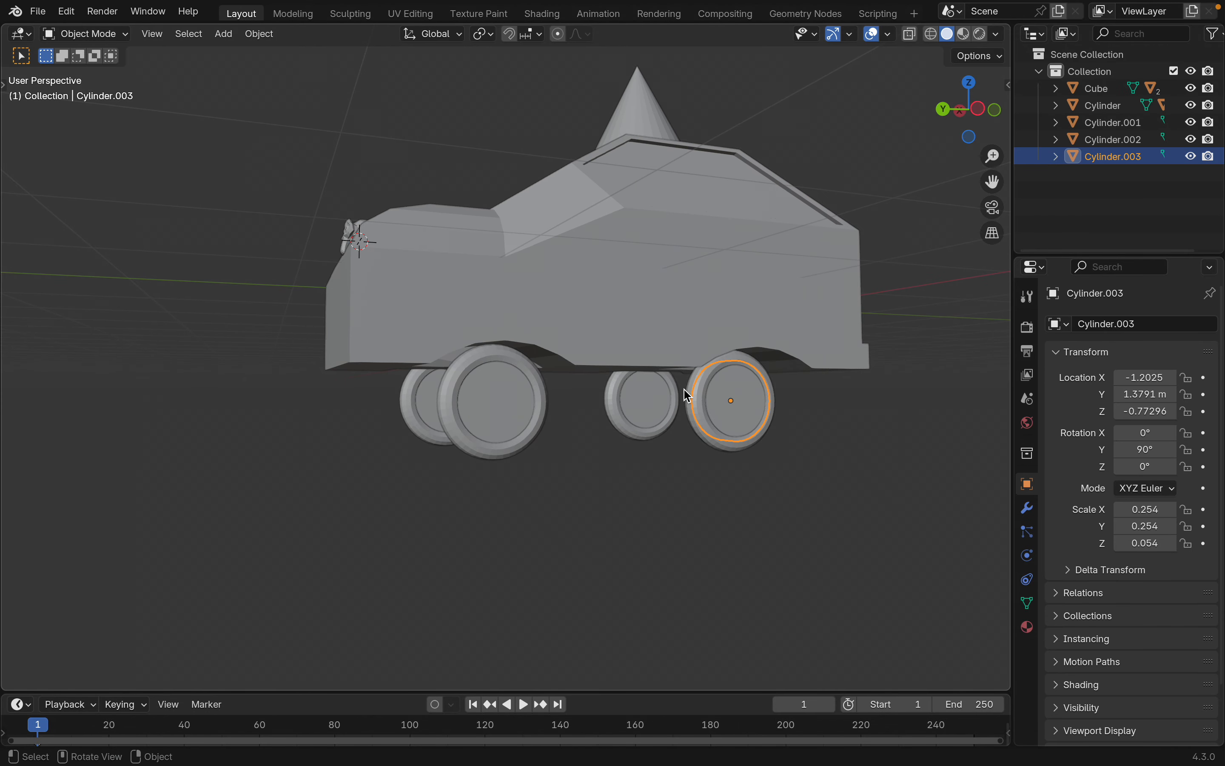
pyautogui.click(637, 404)
pyautogui.press('g')
pyautogui.rightClick(636, 407)
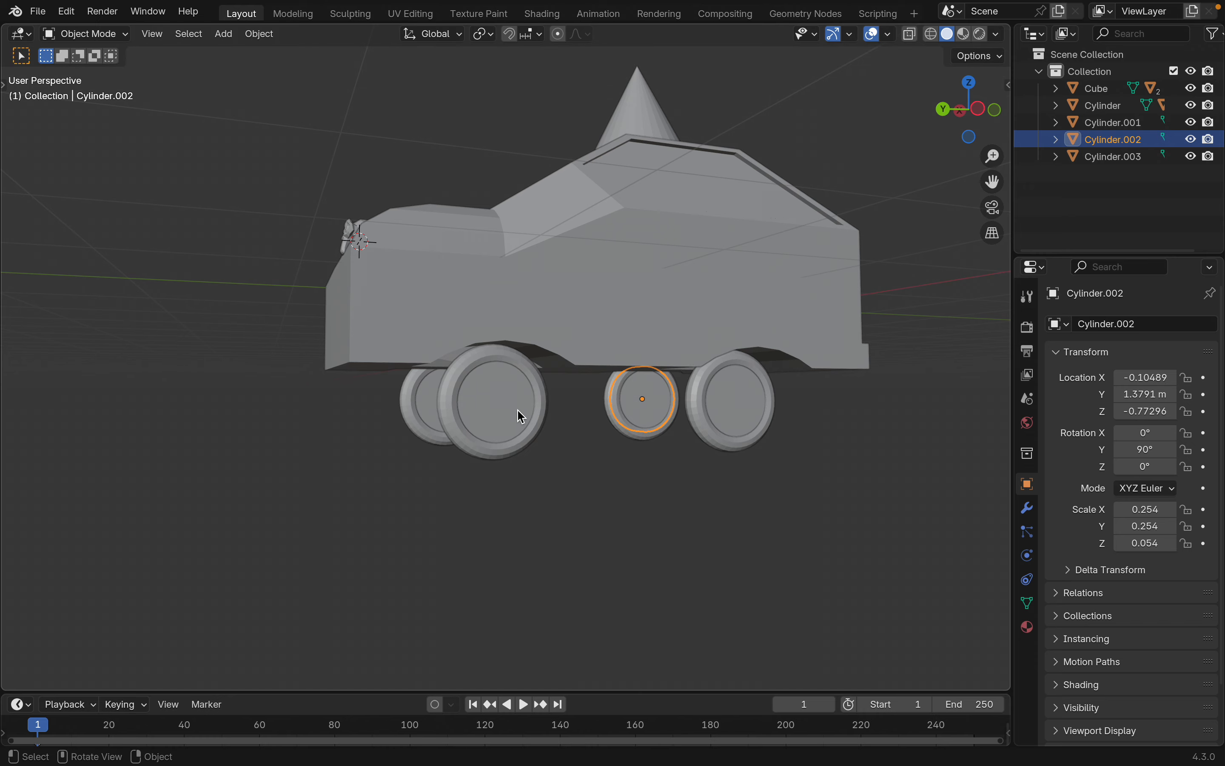
pyautogui.click(517, 409)
pyautogui.press('g')
pyautogui.rightClick(506, 412)
pyautogui.click(444, 398)
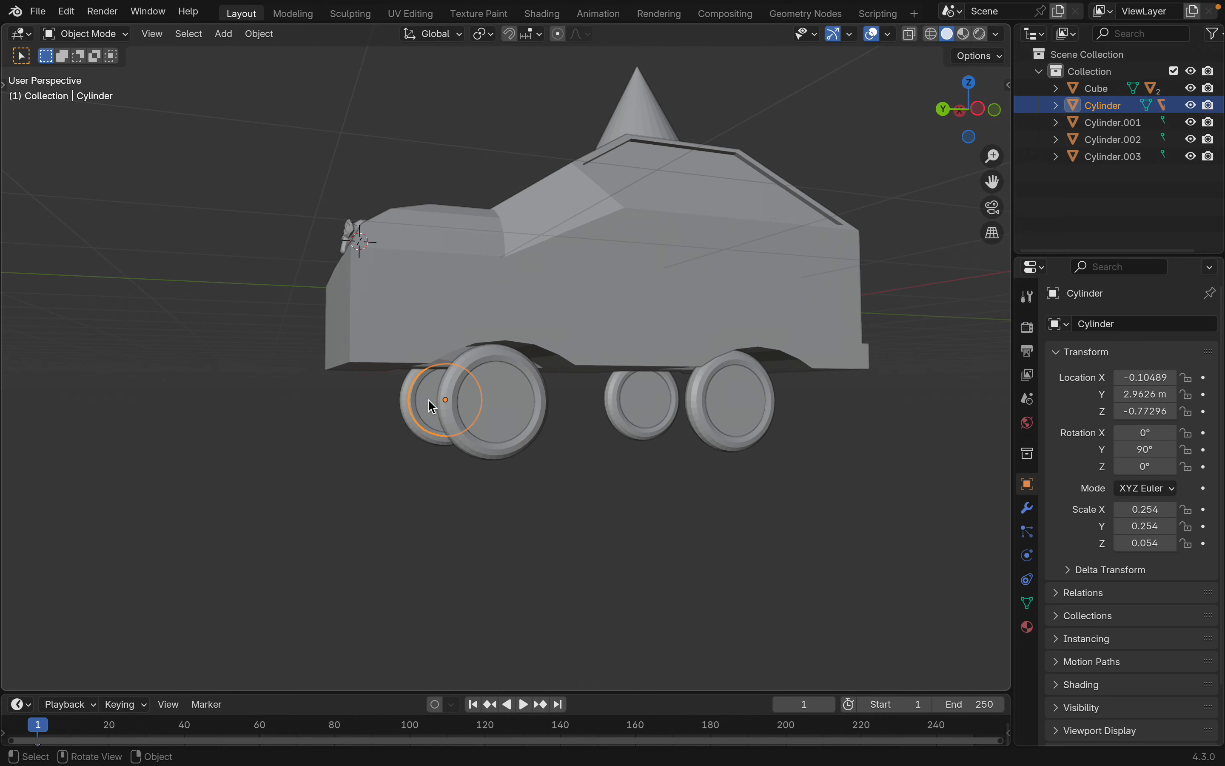
pyautogui.press('g')
pyautogui.rightClick(449, 427)
# Step: Test-move the car body while viewing it from its right side, and cancel the move
pyautogui.hscroll(-15, 449, 428)
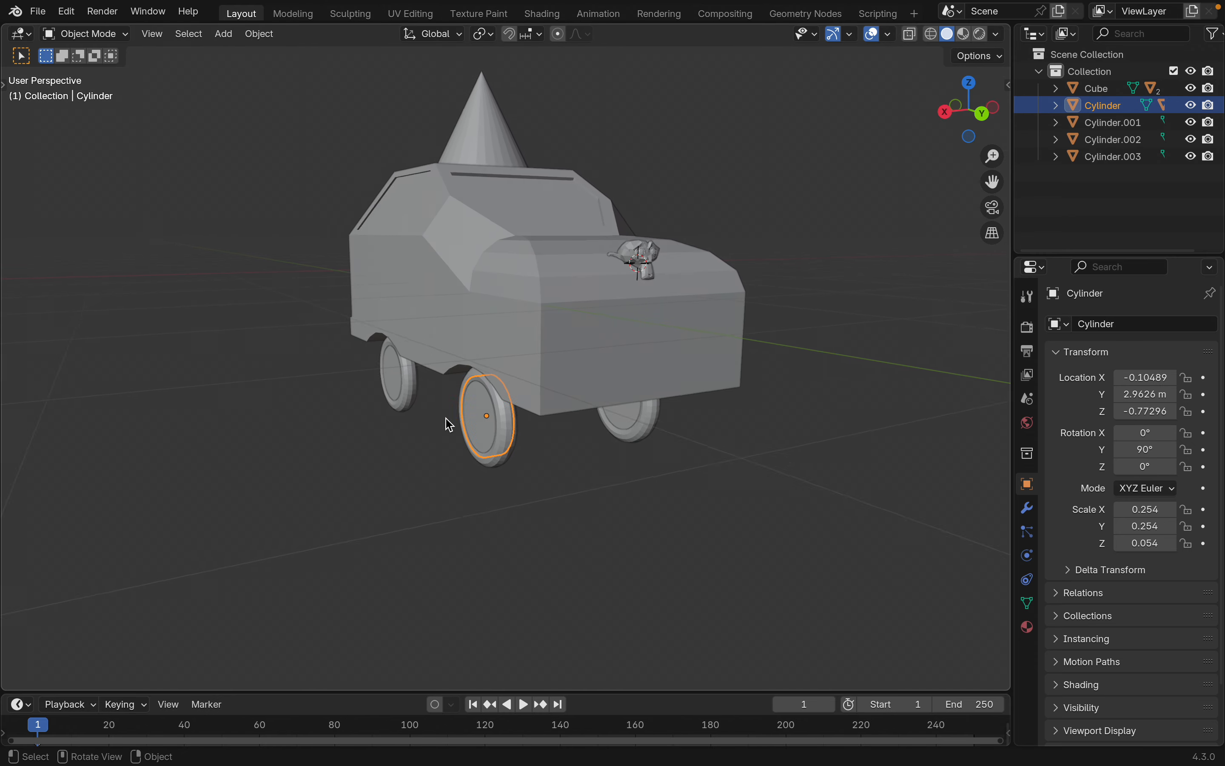
pyautogui.hscroll(-15, 448, 427)
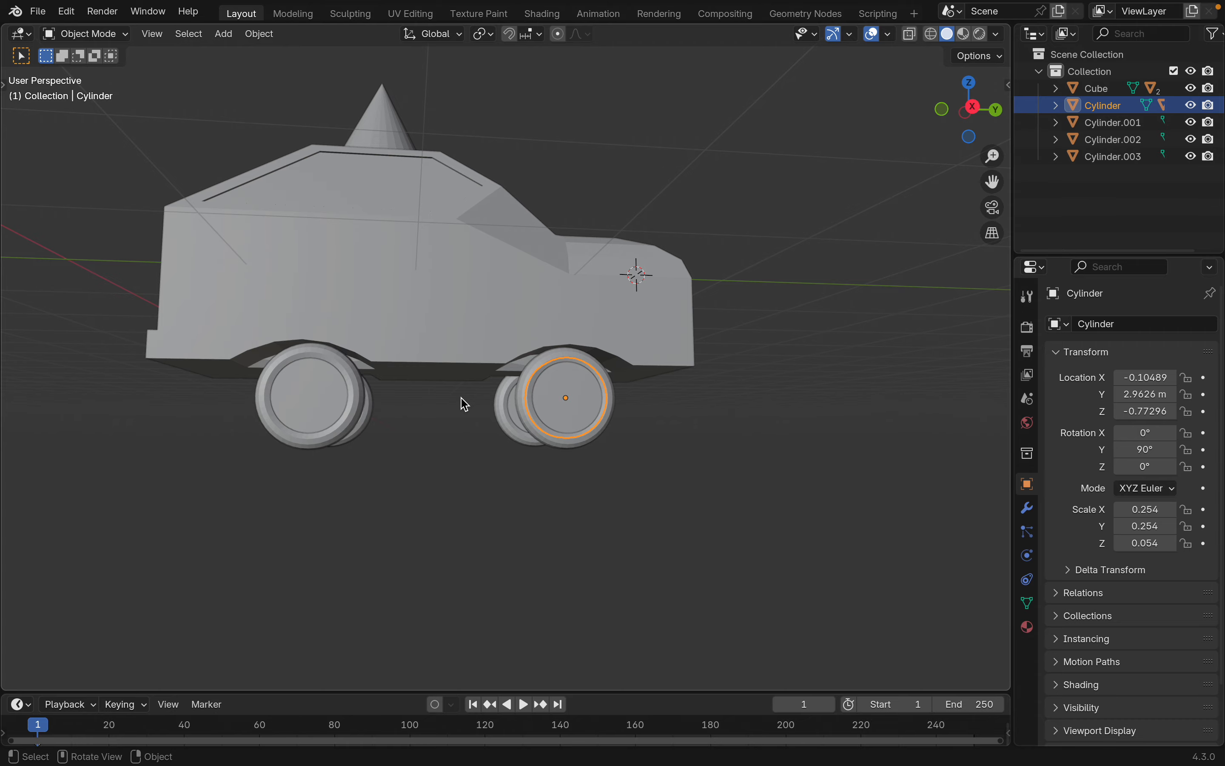
pyautogui.keyDown('shift'); pyautogui.hscroll(-5, 460, 398); pyautogui.keyUp('shift')
pyautogui.keyDown('shift'); pyautogui.hscroll(-2, 569, 378); pyautogui.keyUp('shift')
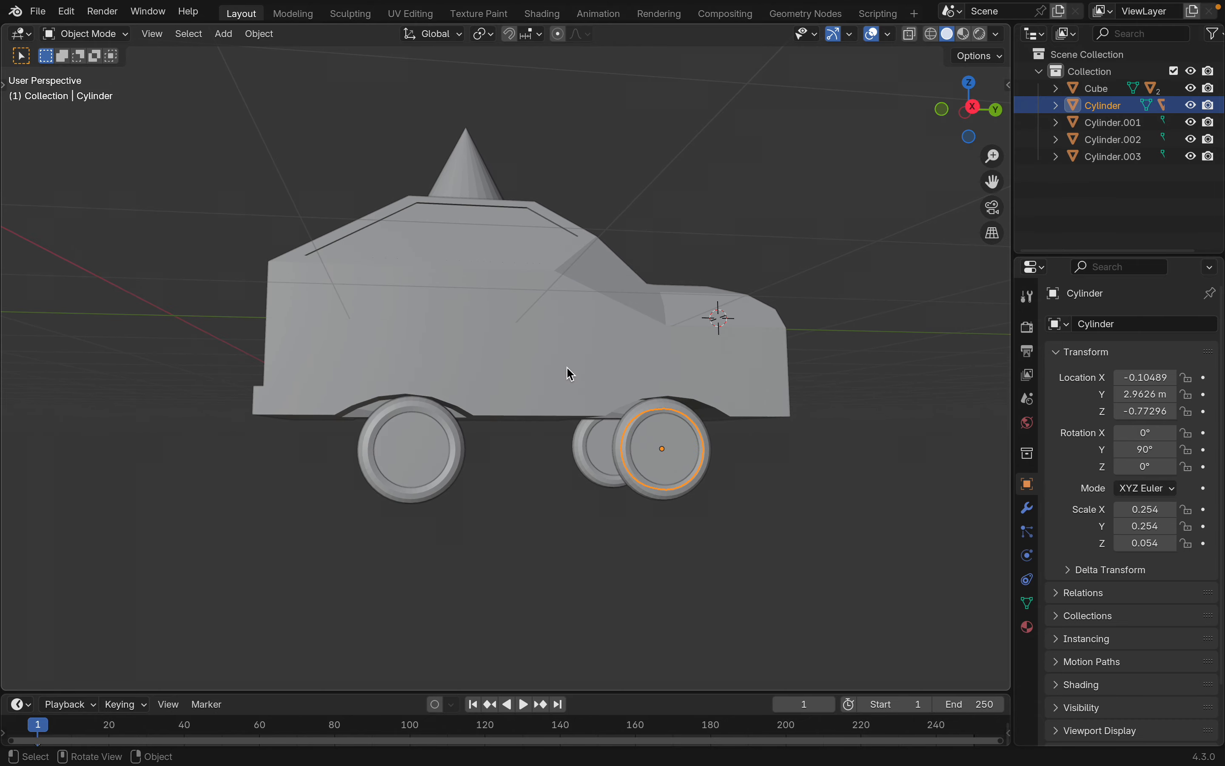
pyautogui.click(567, 367)
pyautogui.press('g')
pyautogui.press('Escape')
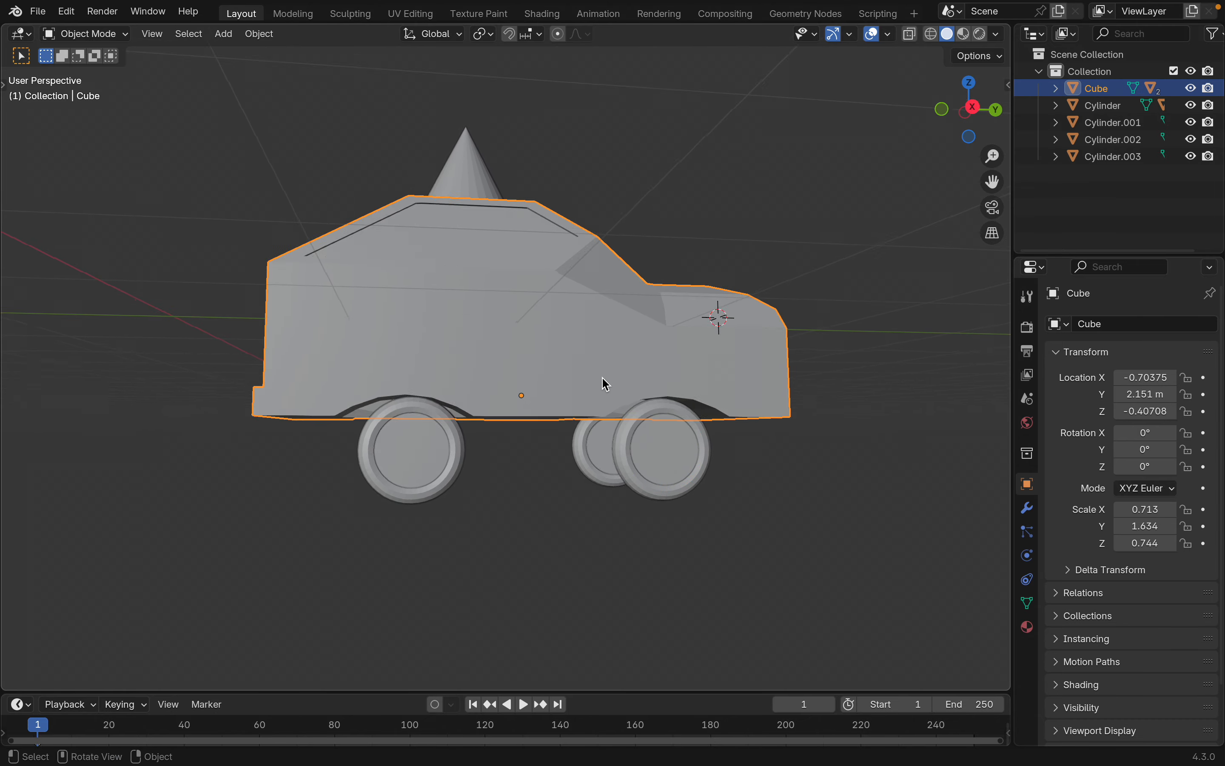
# Step: Rename the car body object Cube as ConeCar.Body
pyautogui.hscroll(15, 602, 377)
pyautogui.hscroll(10, 605, 384)
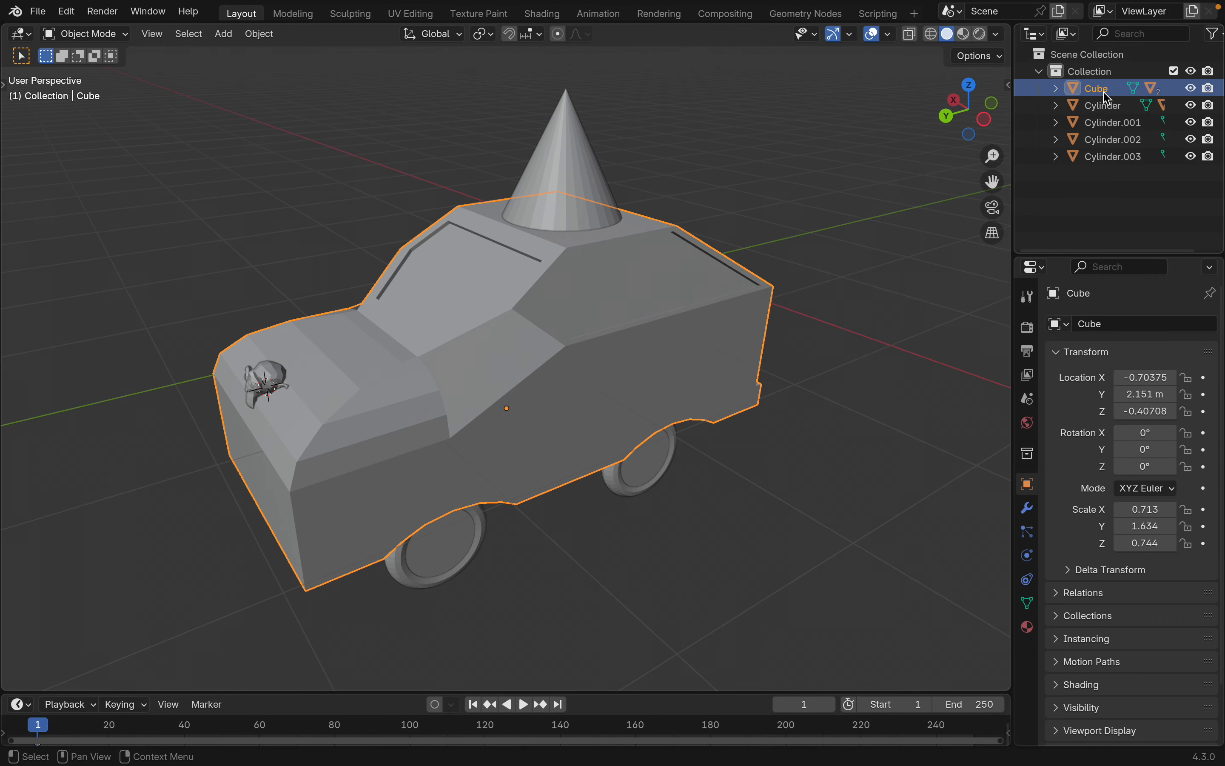
pyautogui.hscroll(5, 777, 278)
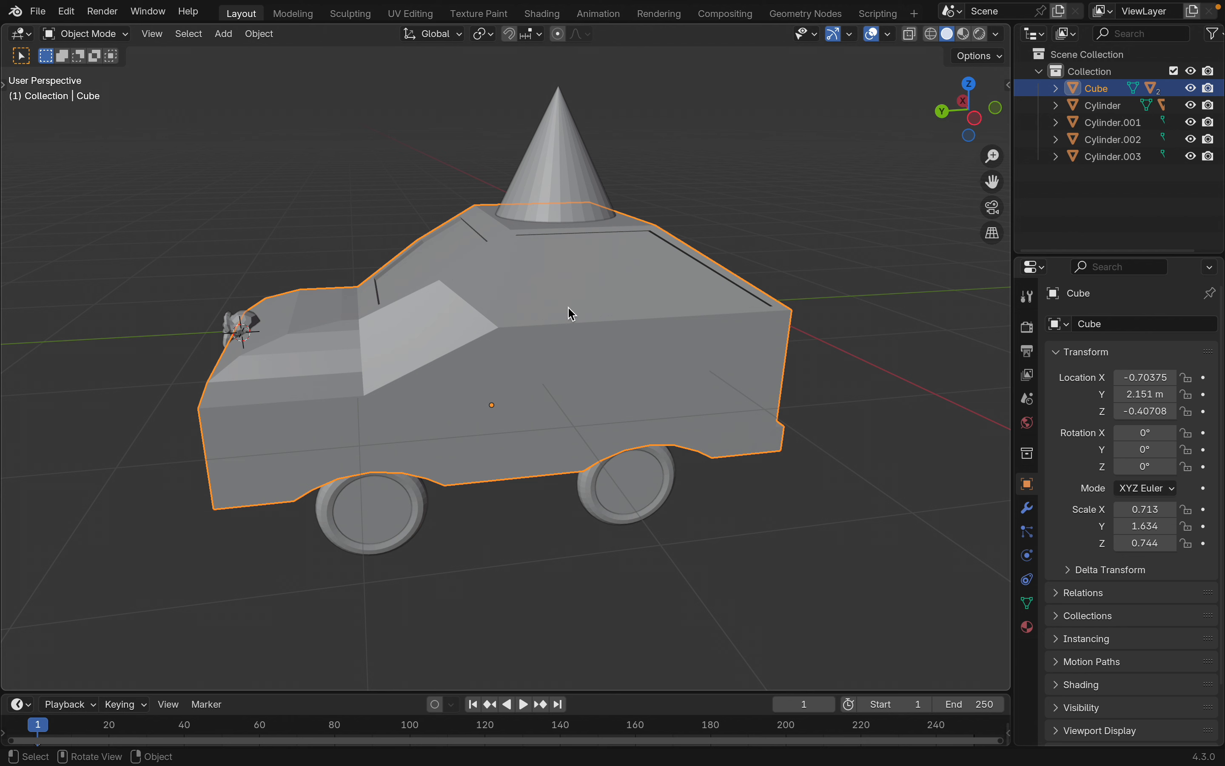
pyautogui.doubleClick(1098, 90)
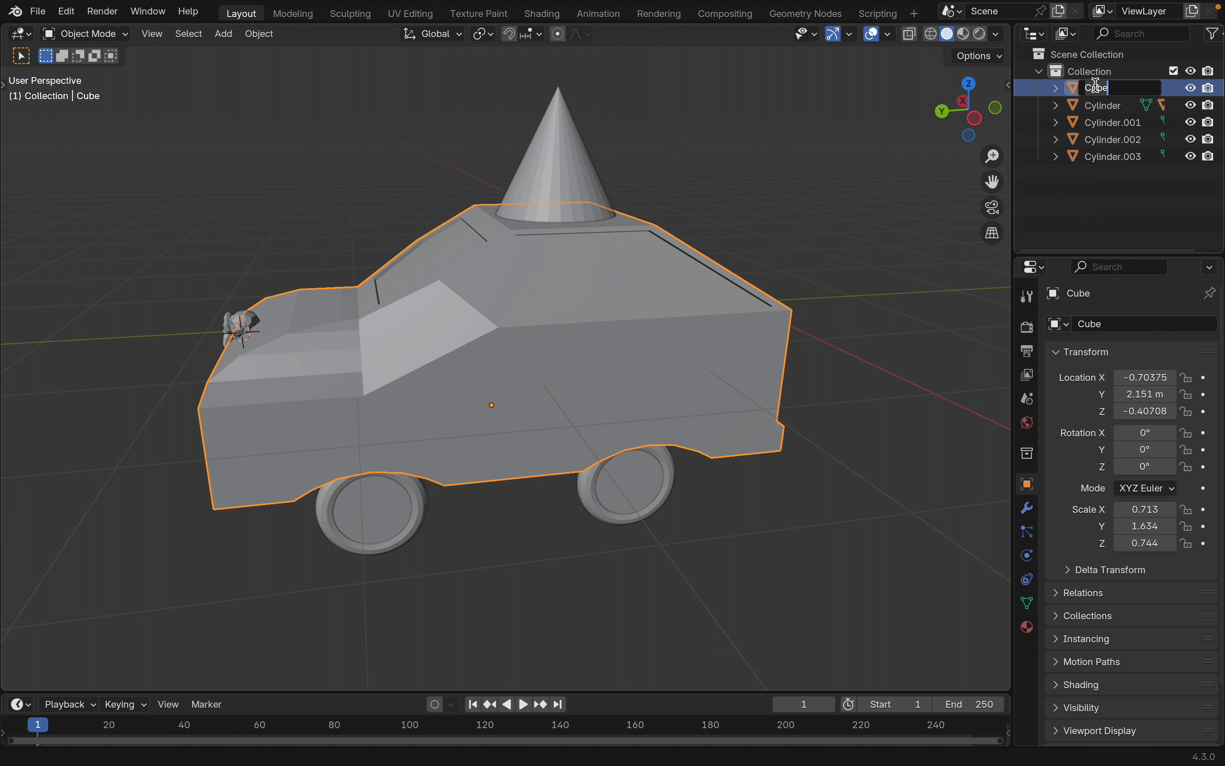
pyautogui.press('BackSpace')
pyautogui.press('BackSpace')
pyautogui.press('BackSpace')
pyautogui.press('Return')
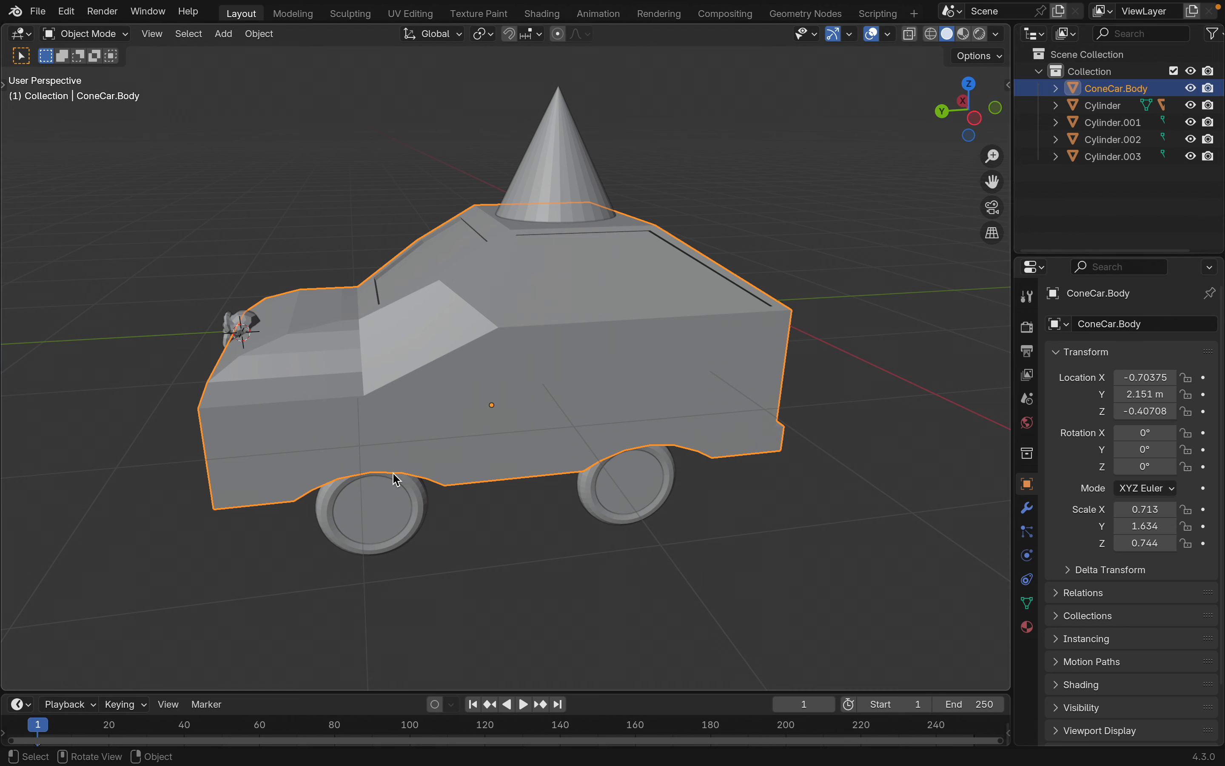
# Step: Test-move the front-left wheel's hub cylinder to identify it, and cancel the move
pyautogui.click(394, 506)
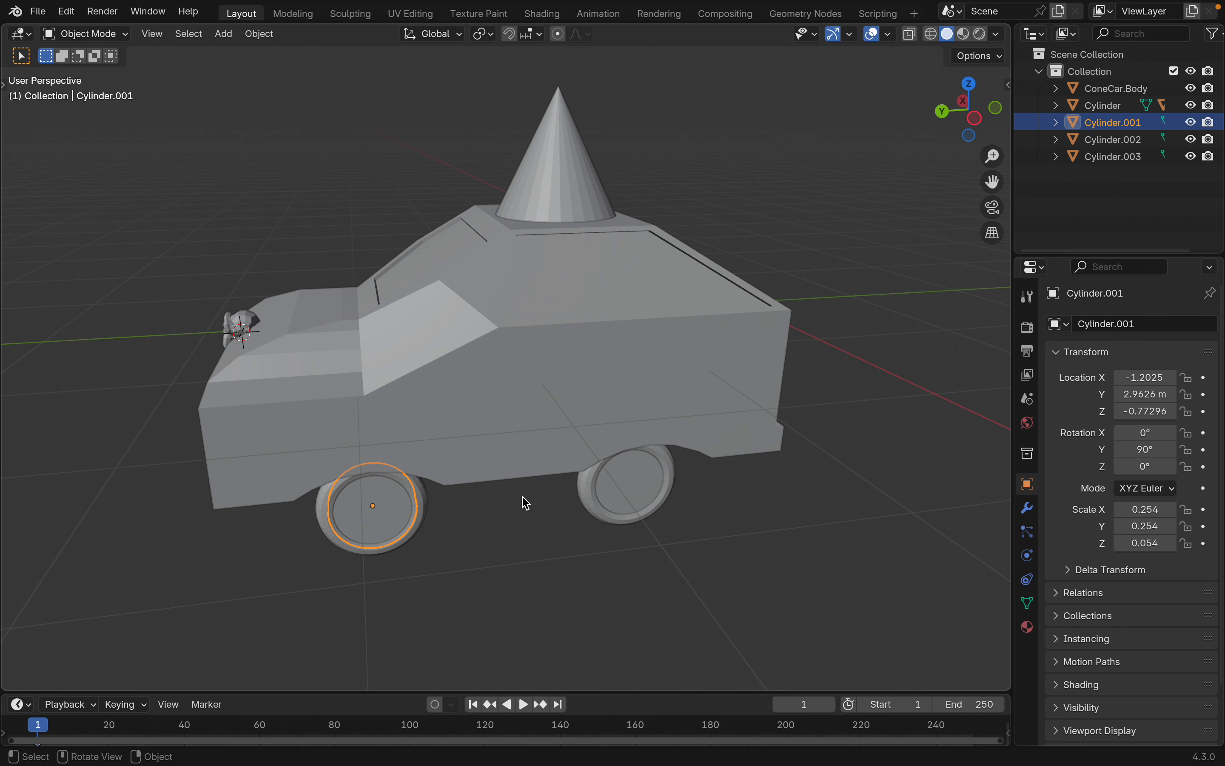
pyautogui.press('g')
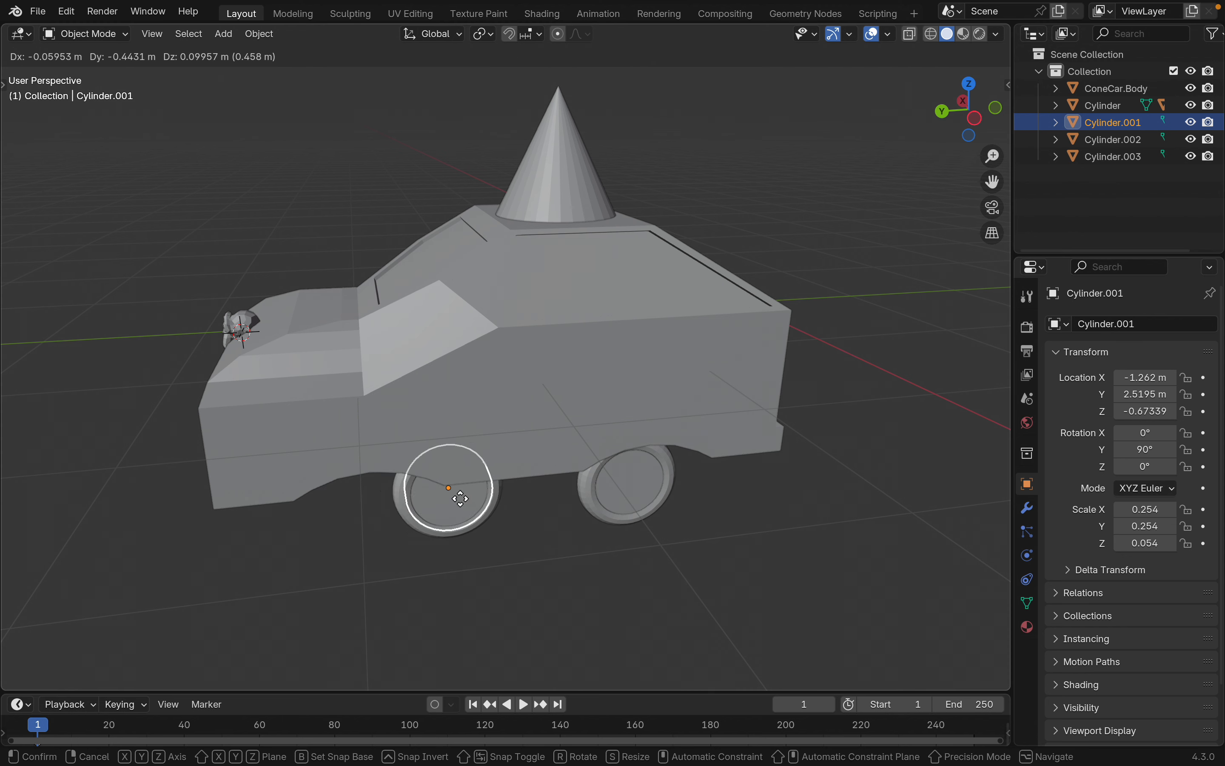
pyautogui.press('Escape')
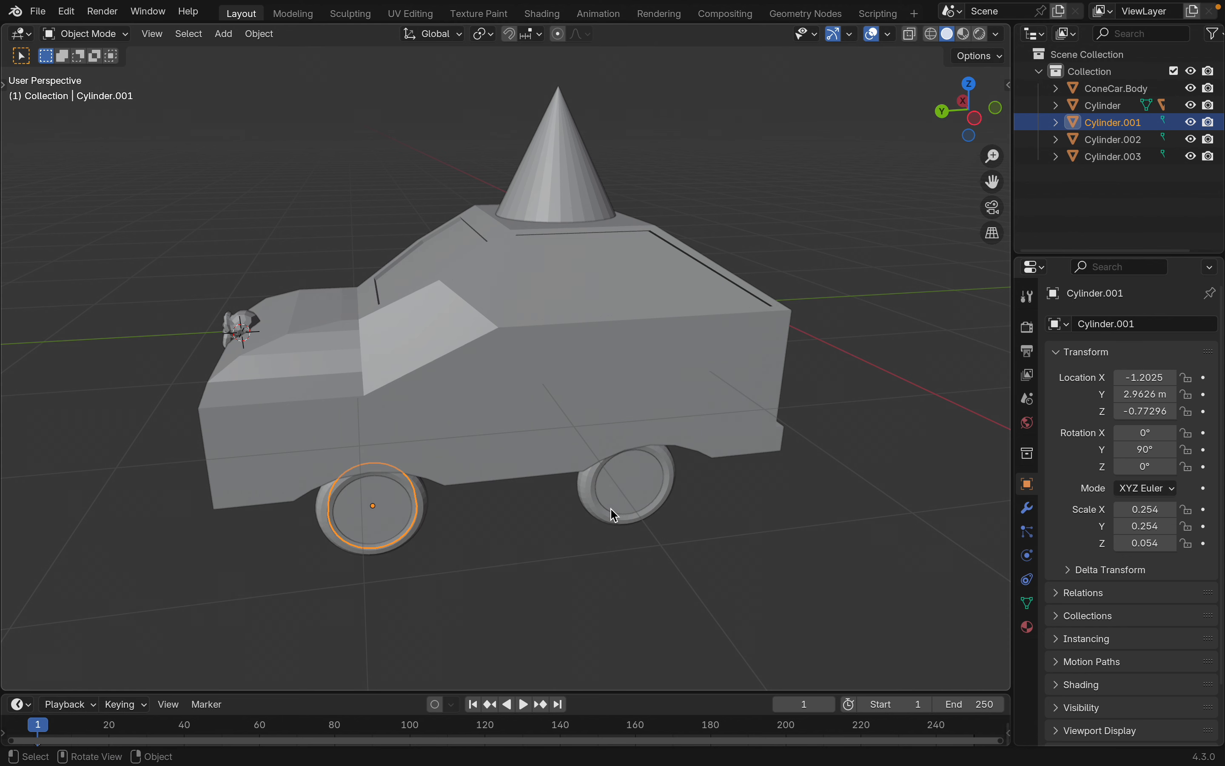
# Step: Rename the front-left wheel's hub cylinder as ConeCar.Wheel.Ft.L
pyautogui.doubleClick(1105, 122)
pyautogui.write('ConeCar.Wheel')
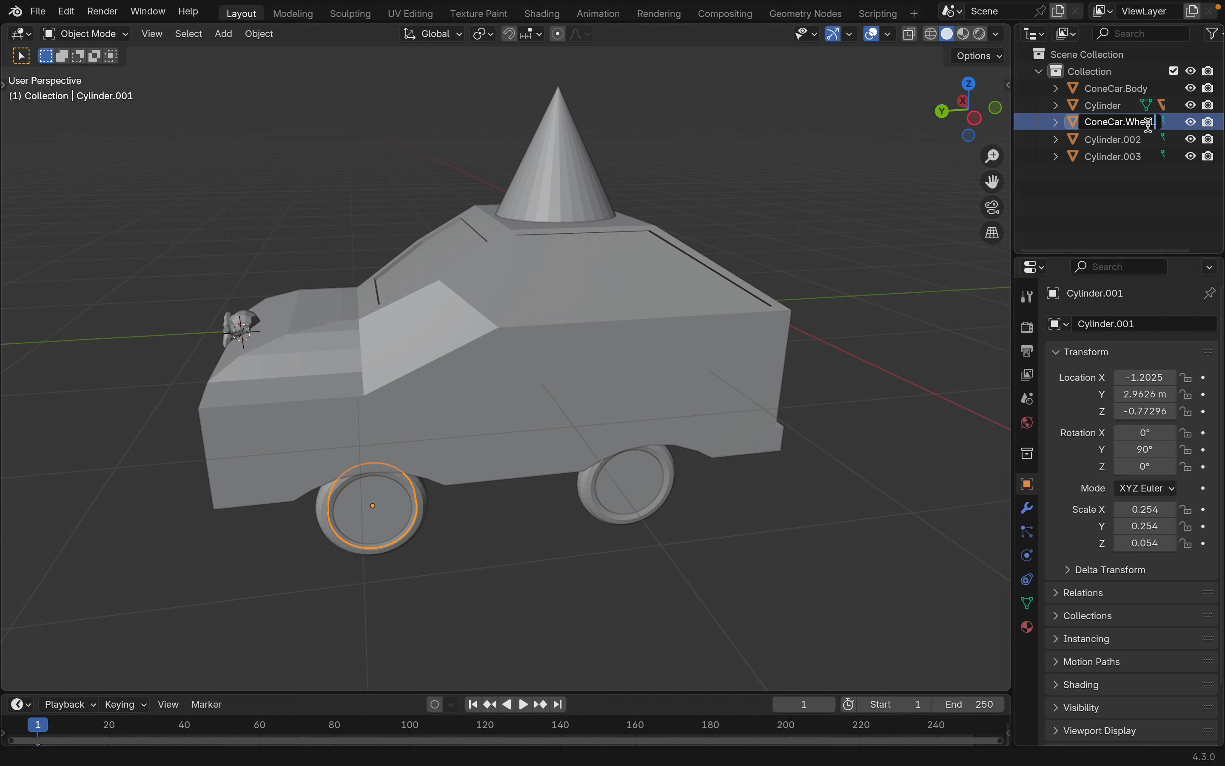
pyautogui.write('Ft.L')
pyautogui.press('Return')
# Step: Rename the front-right wheel's hub cylinder as ConeCar.Wheel.Ft.R
pyautogui.hscroll(-10, 664, 353)
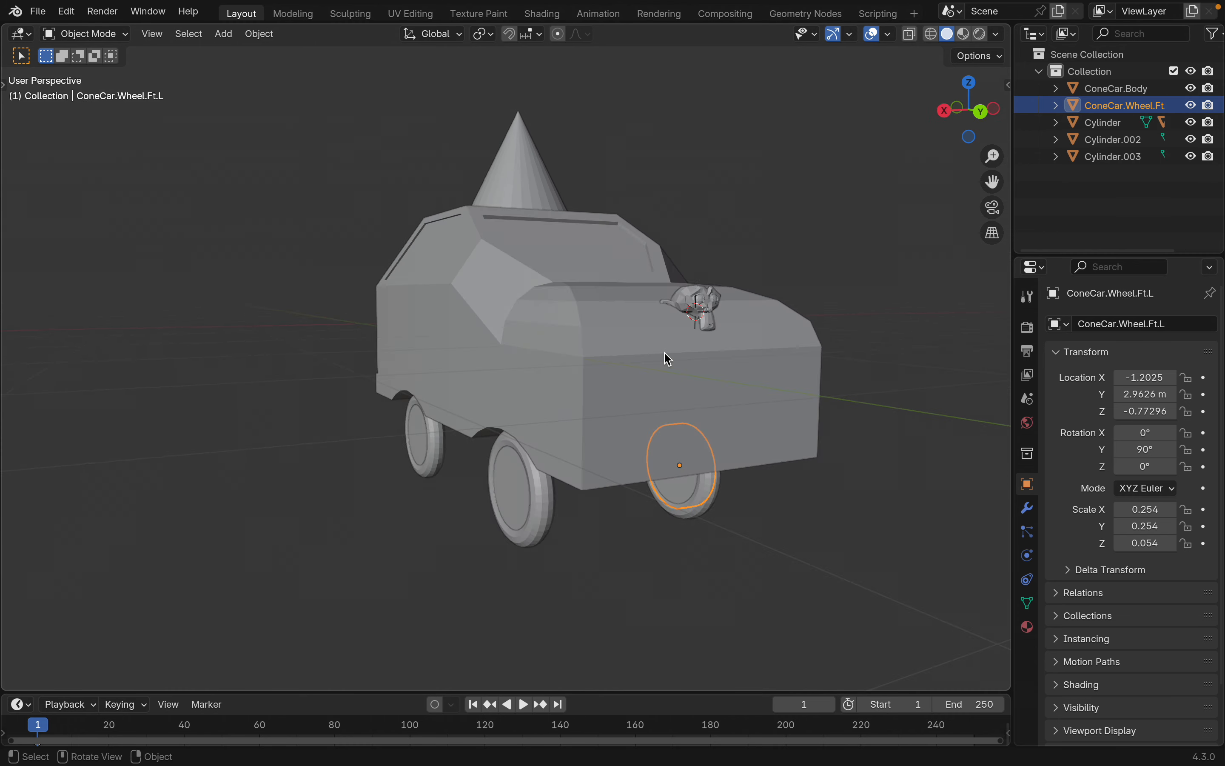
pyautogui.hscroll(-8, 666, 355)
pyautogui.click(648, 479)
pyautogui.hscroll(-5, 652, 475)
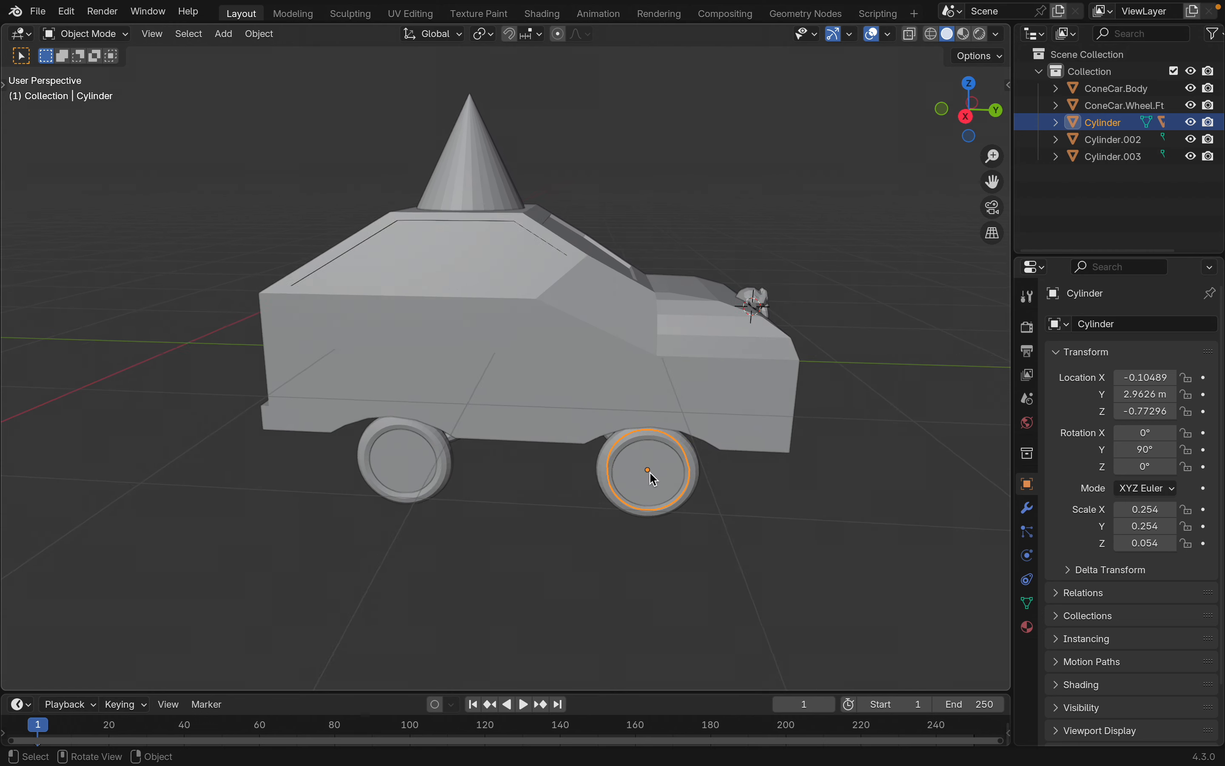
pyautogui.doubleClick(1110, 123)
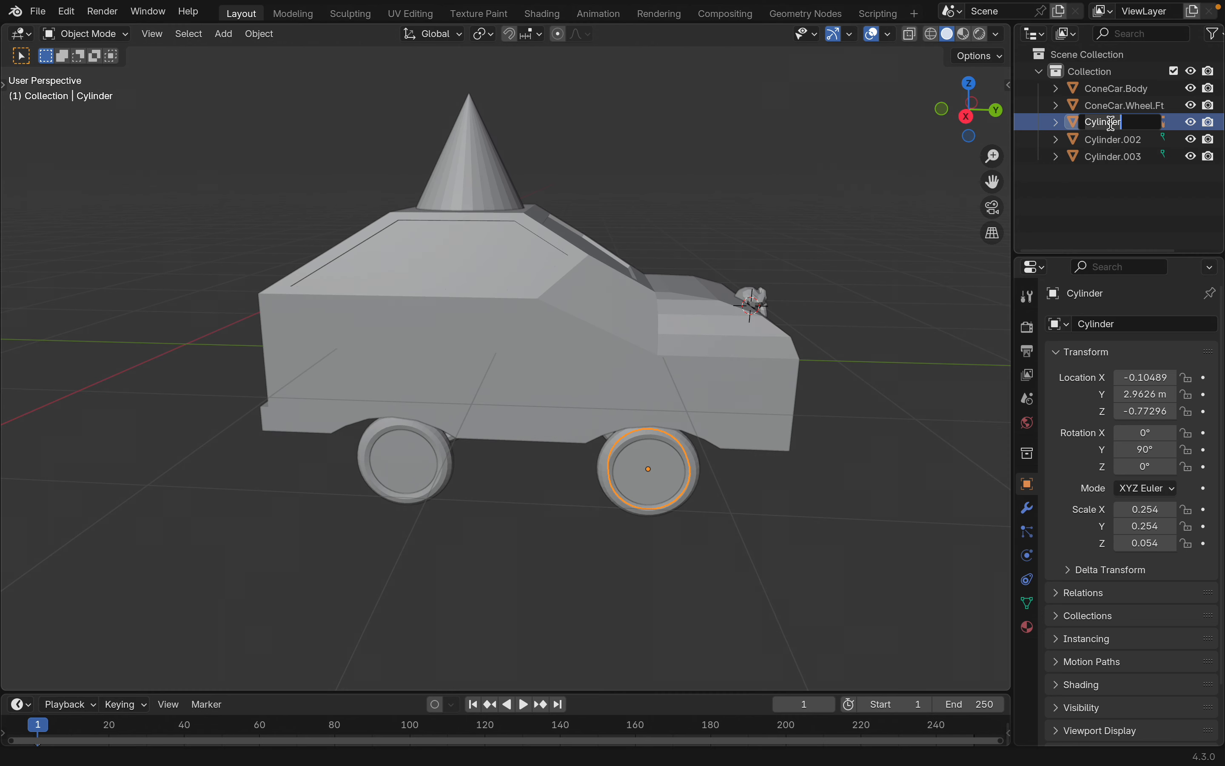
pyautogui.write('ConeCa')
pyautogui.write('r')
pyautogui.write('.Wheel')
pyautogui.write('.Ft')
pyautogui.write('.R')
pyautogui.press('Return')
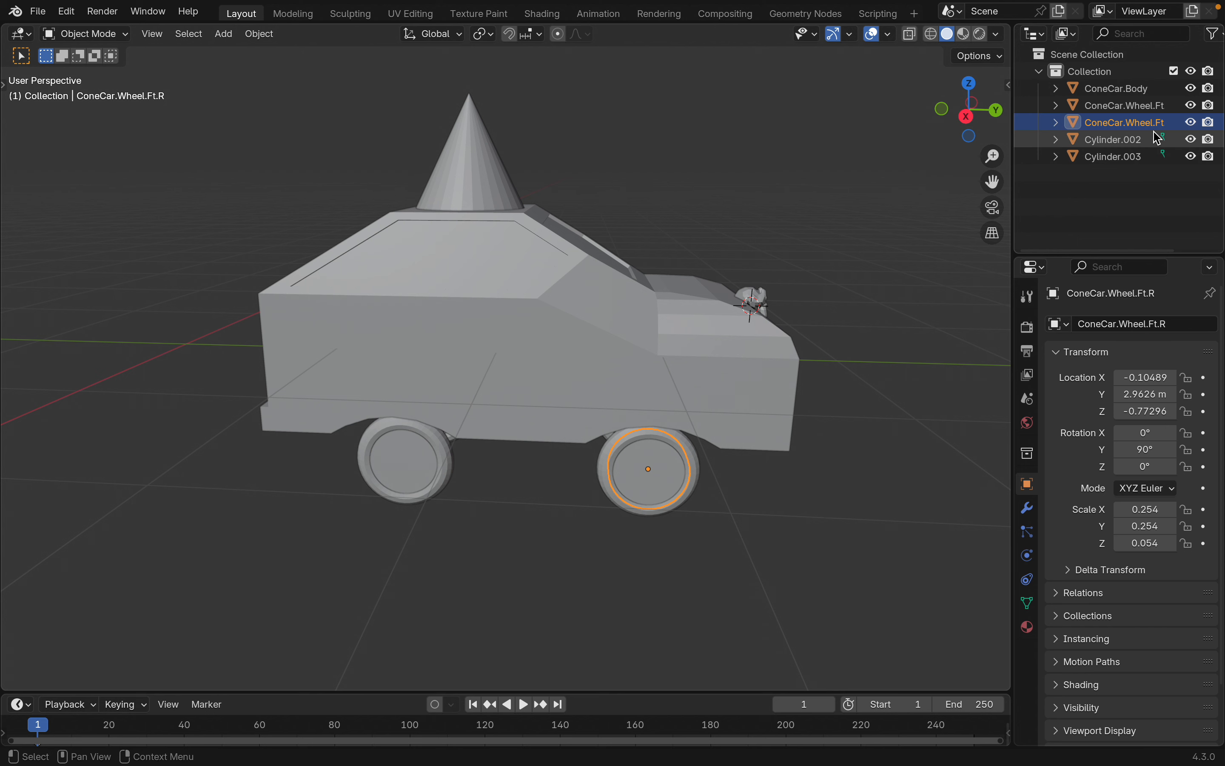
# Step: Rename the rear-right wheel's hub cylinder as ConeCar.Wheel.Bk.R
pyautogui.click(1108, 144)
pyautogui.doubleClick(1103, 141)
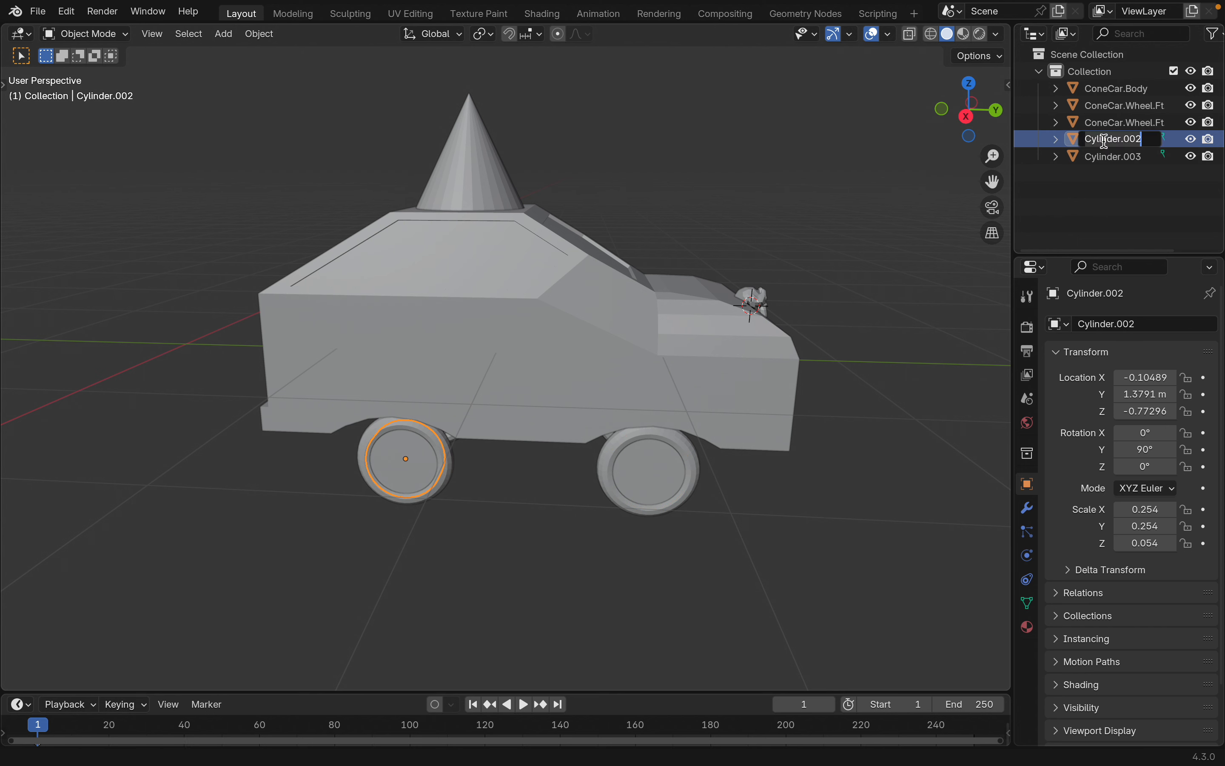
pyautogui.write('ConeCar')
pyautogui.write('.Wheel')
pyautogui.write('.Bk')
pyautogui.write('.R')
pyautogui.press('Return')
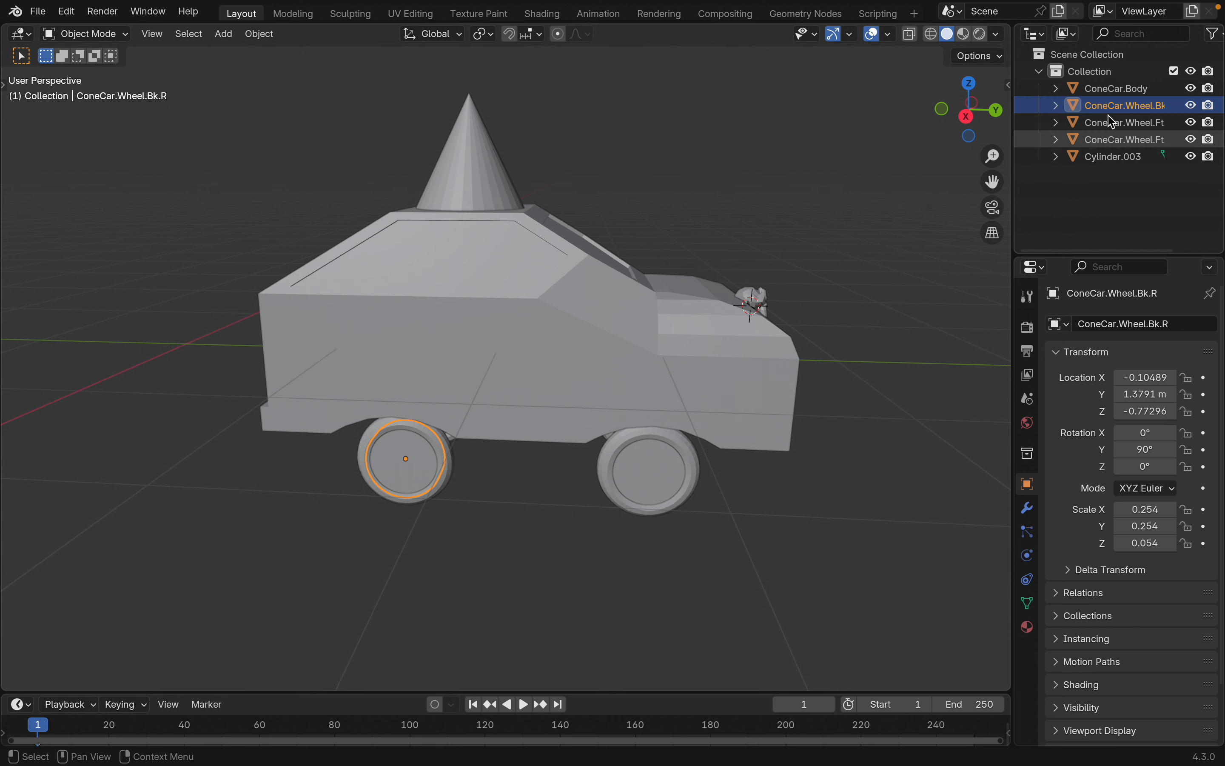
# Step: Rename the rear-left wheel's hub cylinder as ConeCar.Wheel.Bk.L
pyautogui.moveTo(809, 224); pyautogui.dragTo(815, 223, button='middle')
pyautogui.doubleClick(1133, 158)
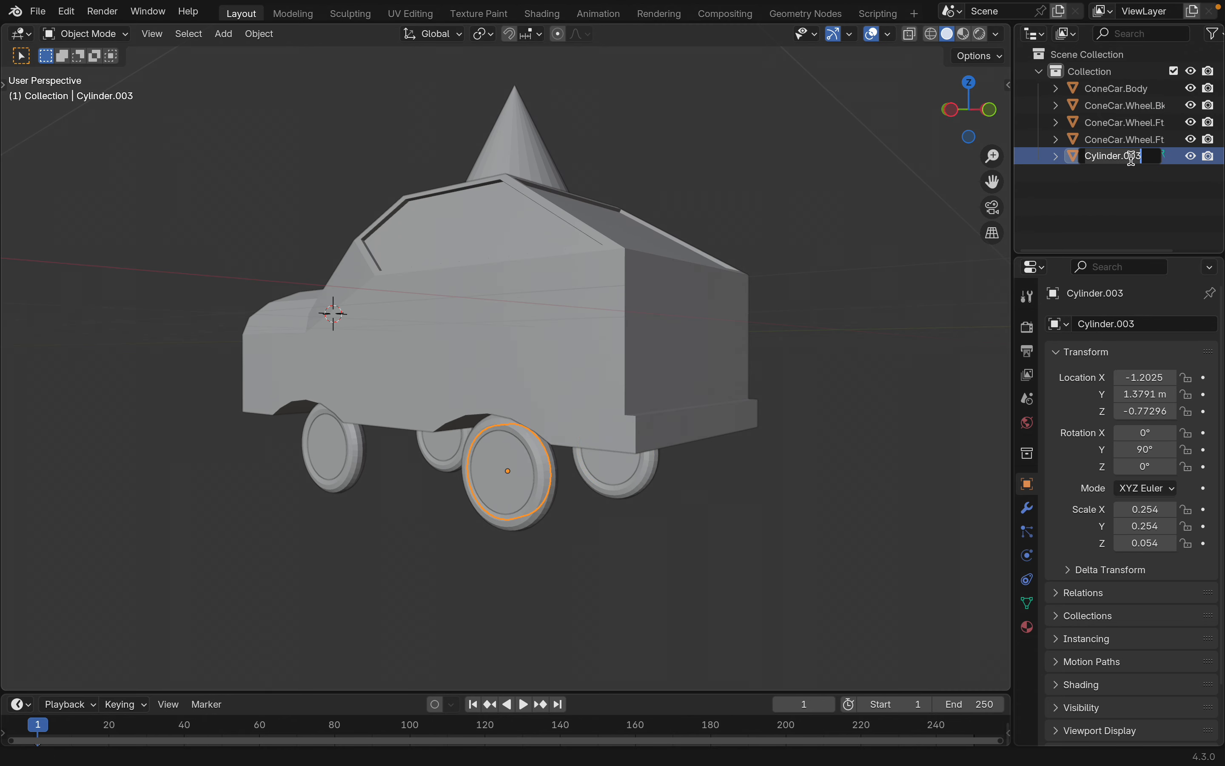
pyautogui.write('ConeCar.Wheel.Bk.')
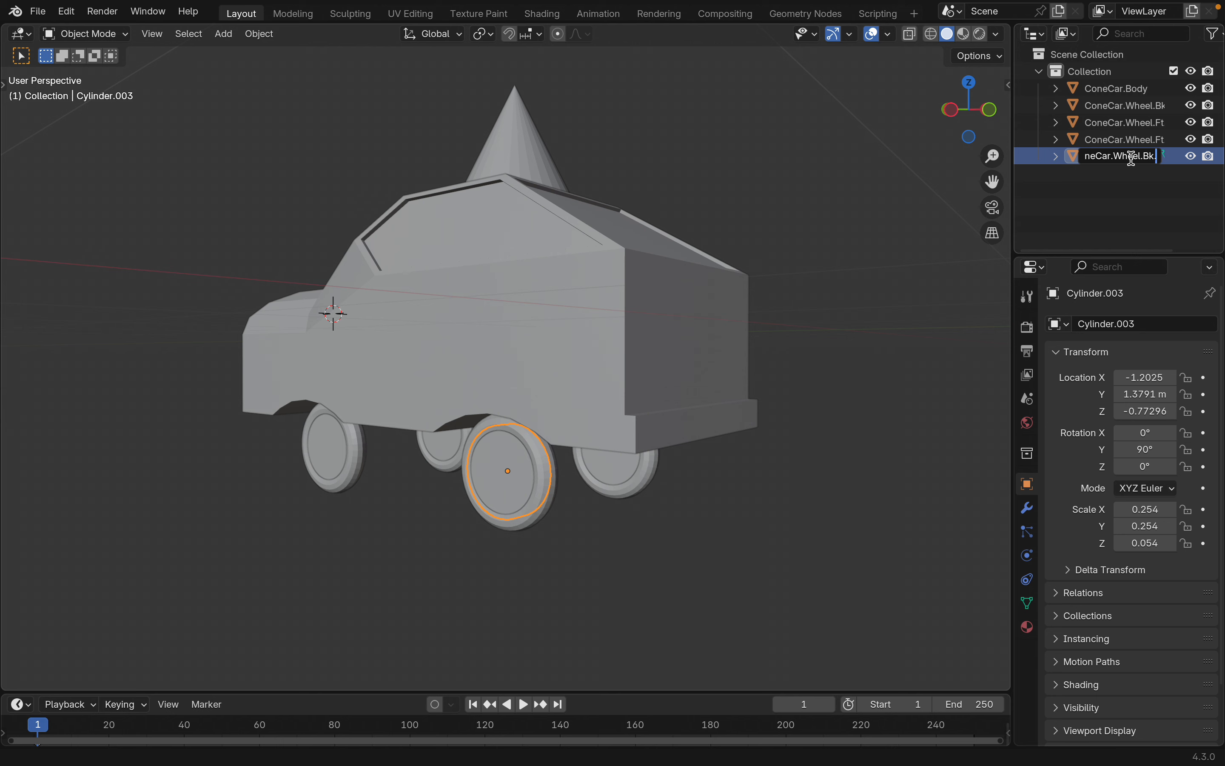
pyautogui.write('L')
pyautogui.press('Return')
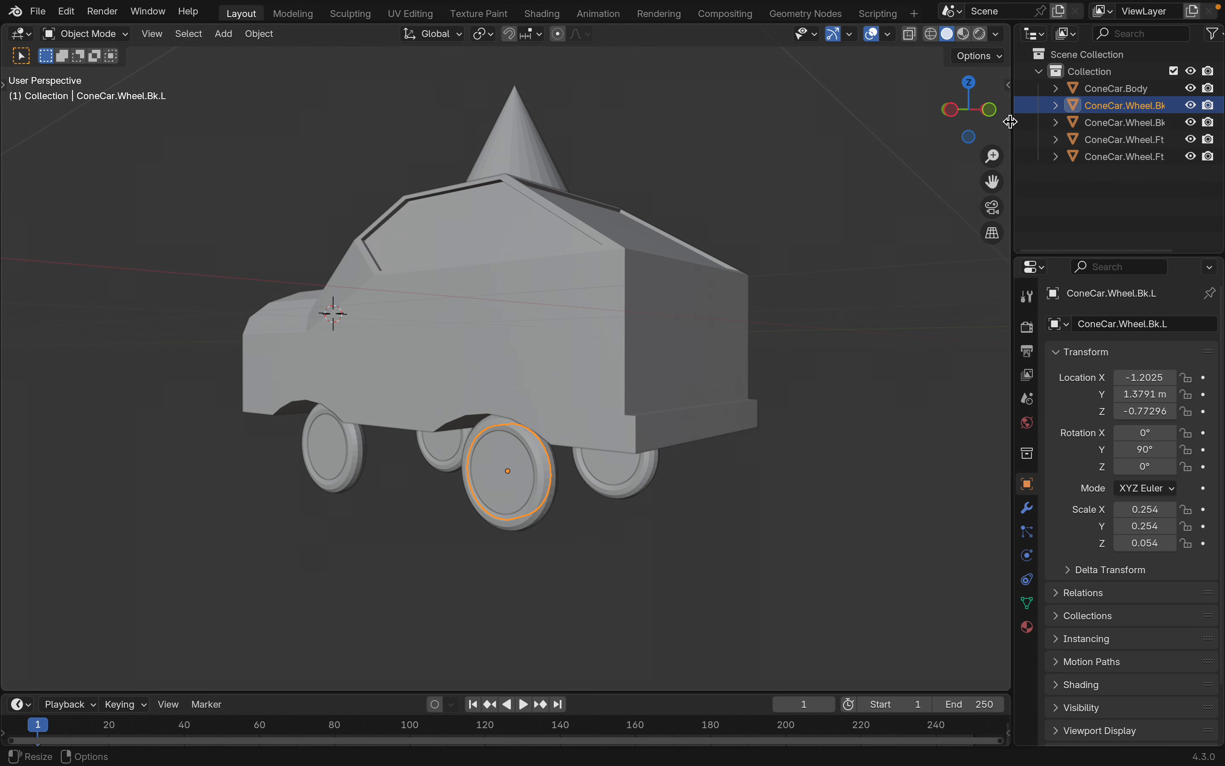
# Step: Widen the outliner and properties area enough to read the full ConeCar object names
pyautogui.moveTo(1014, 120); pyautogui.dragTo(955, 121)
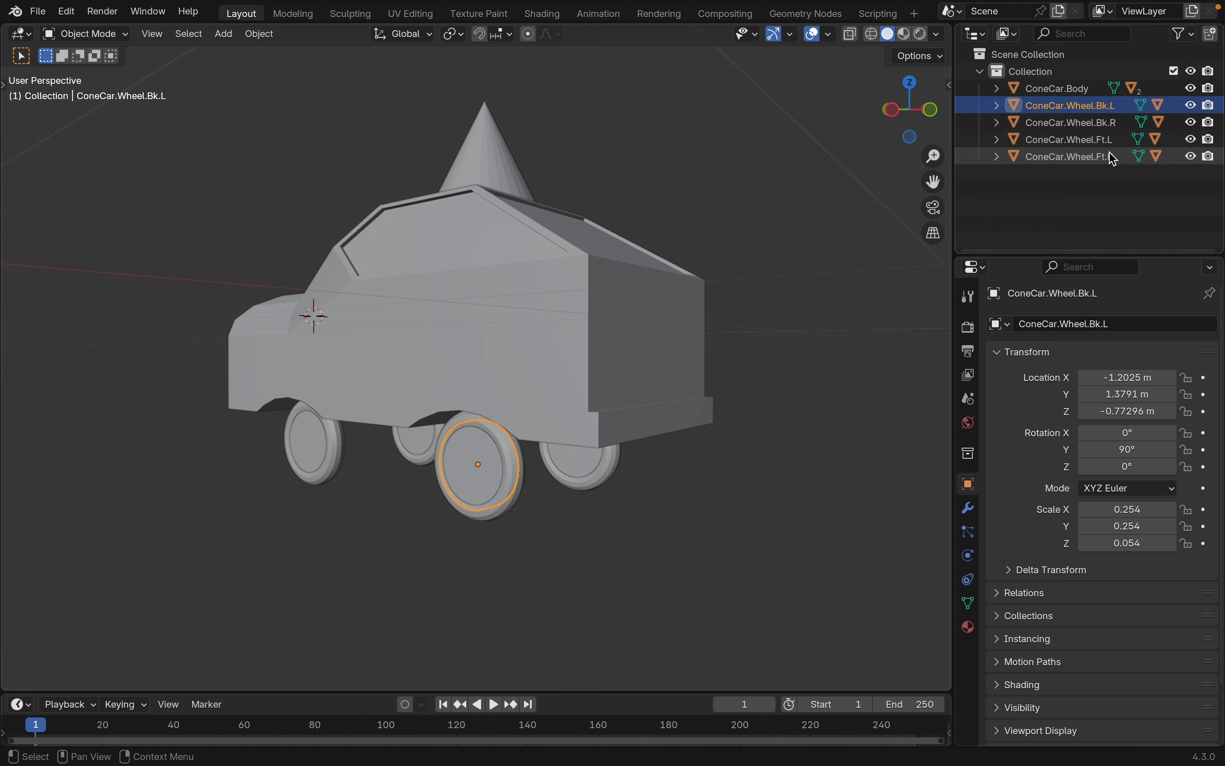
pyautogui.scroll(-4, 820, 208)
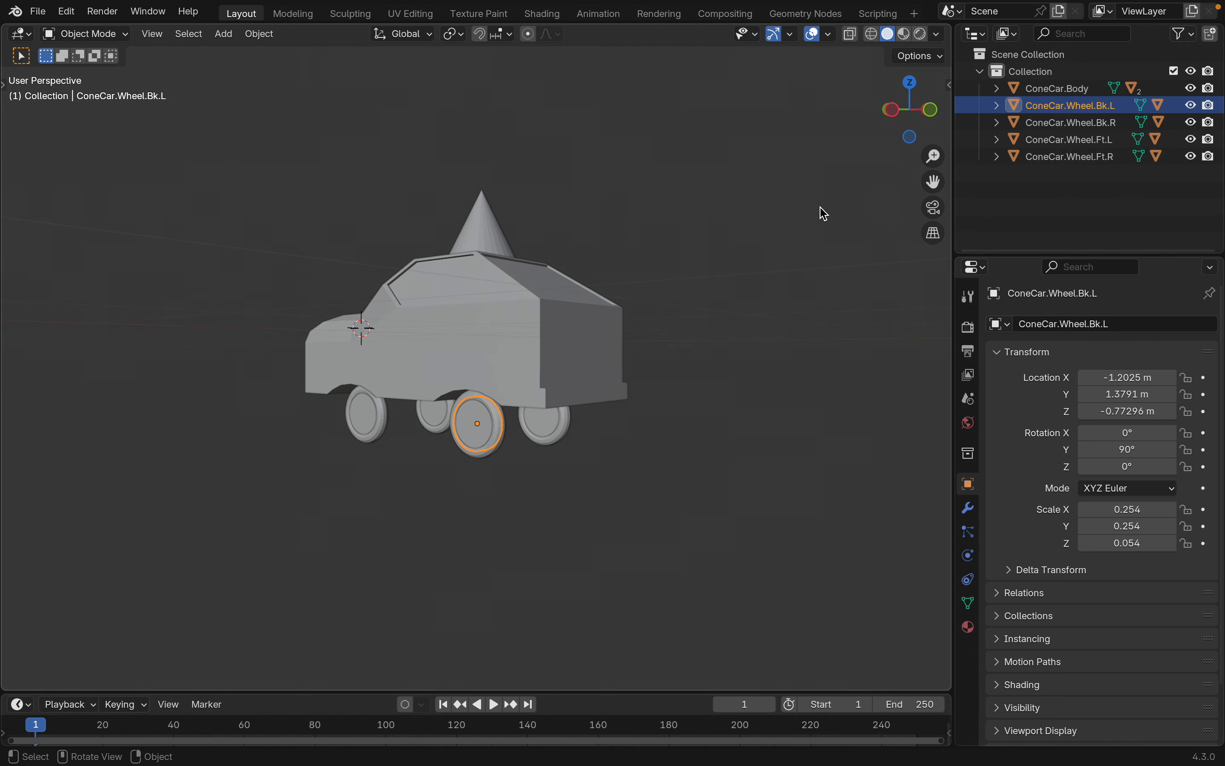
pyautogui.hscroll(-10, 820, 207)
pyautogui.scroll(3, 685, 284)
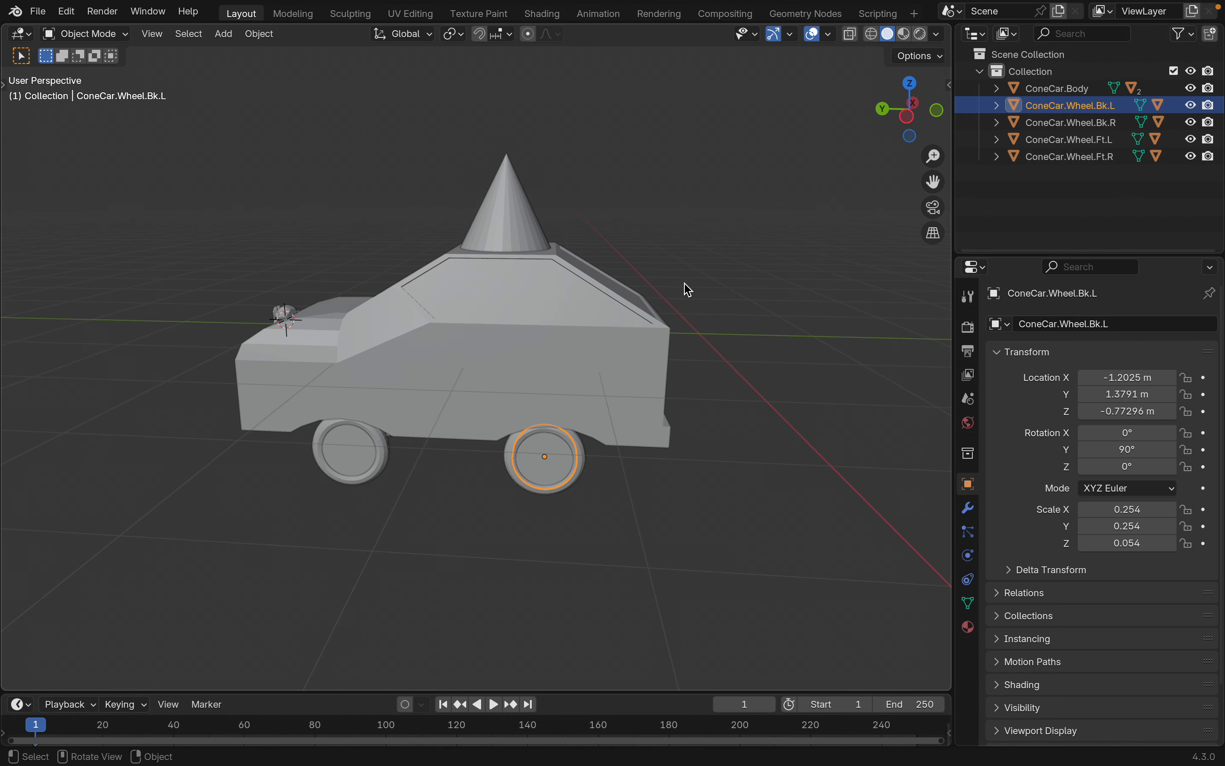
pyautogui.keyDown('shift'); pyautogui.hscroll(-8, 694, 277); pyautogui.keyUp('shift')
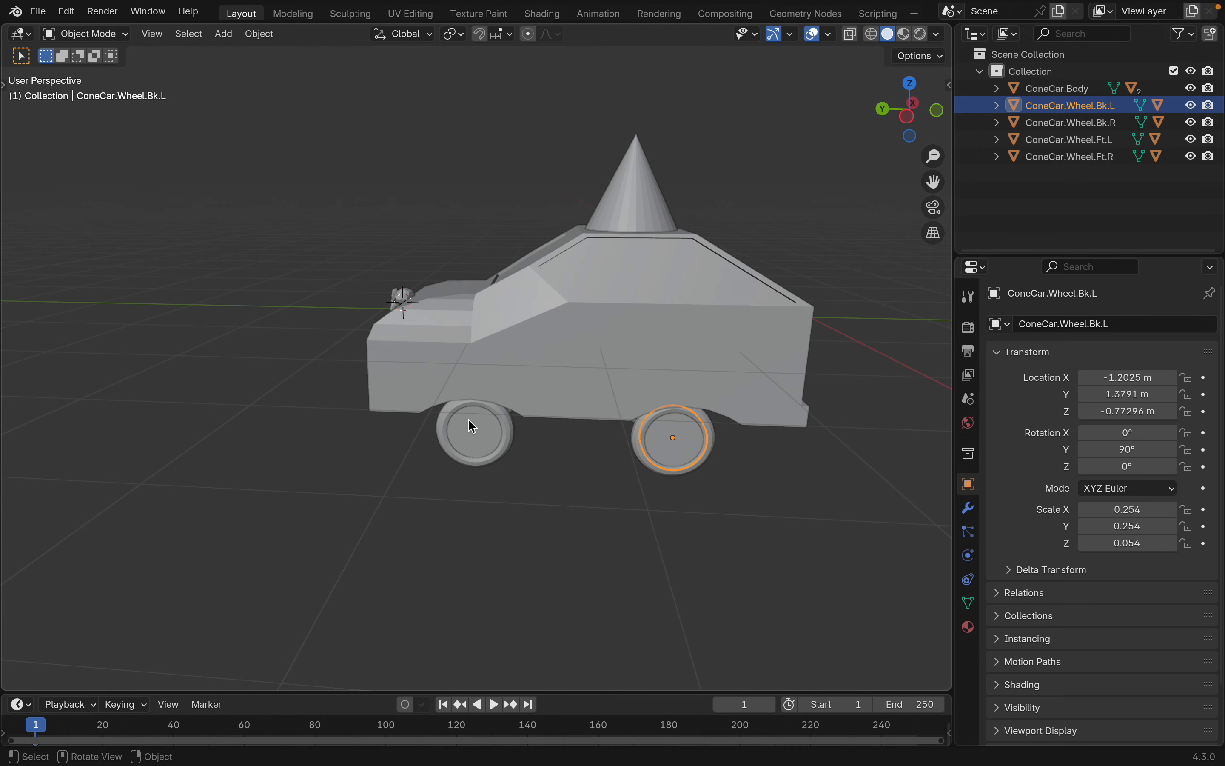
# Step: Set the rear-left wheel hub's origin to its Center of Mass (Surface)
pyautogui.scroll(2, 468, 418)
pyautogui.scroll(3, 467, 417)
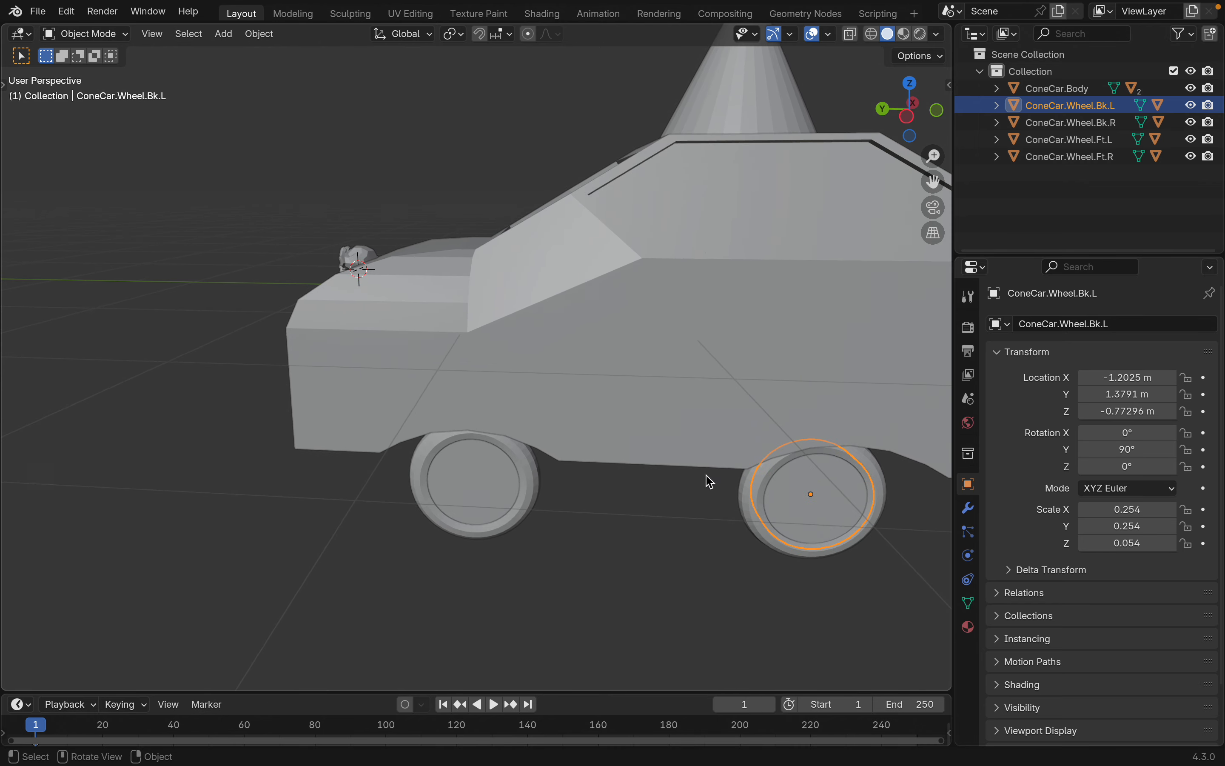
pyautogui.keyDown('shift'); pyautogui.hscroll(10, 819, 502); pyautogui.keyUp('shift')
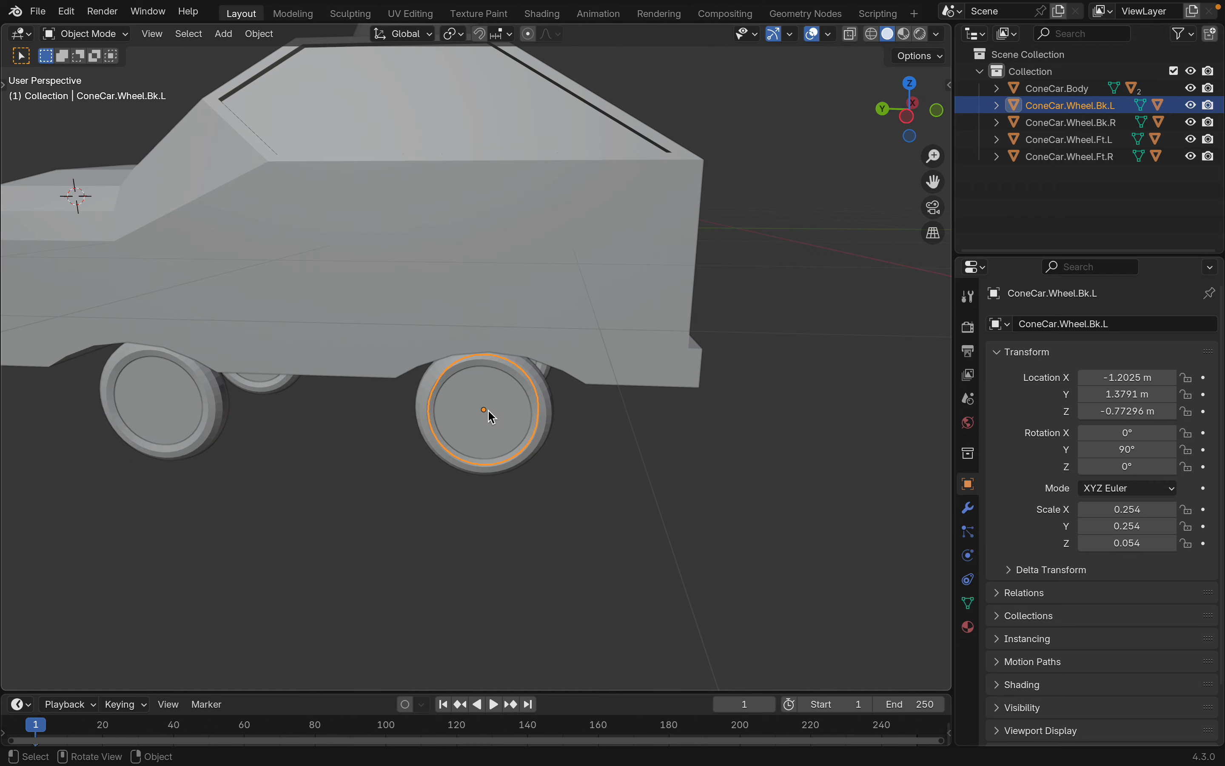
pyautogui.scroll(3, 488, 394)
pyautogui.hscroll(-10, 488, 393)
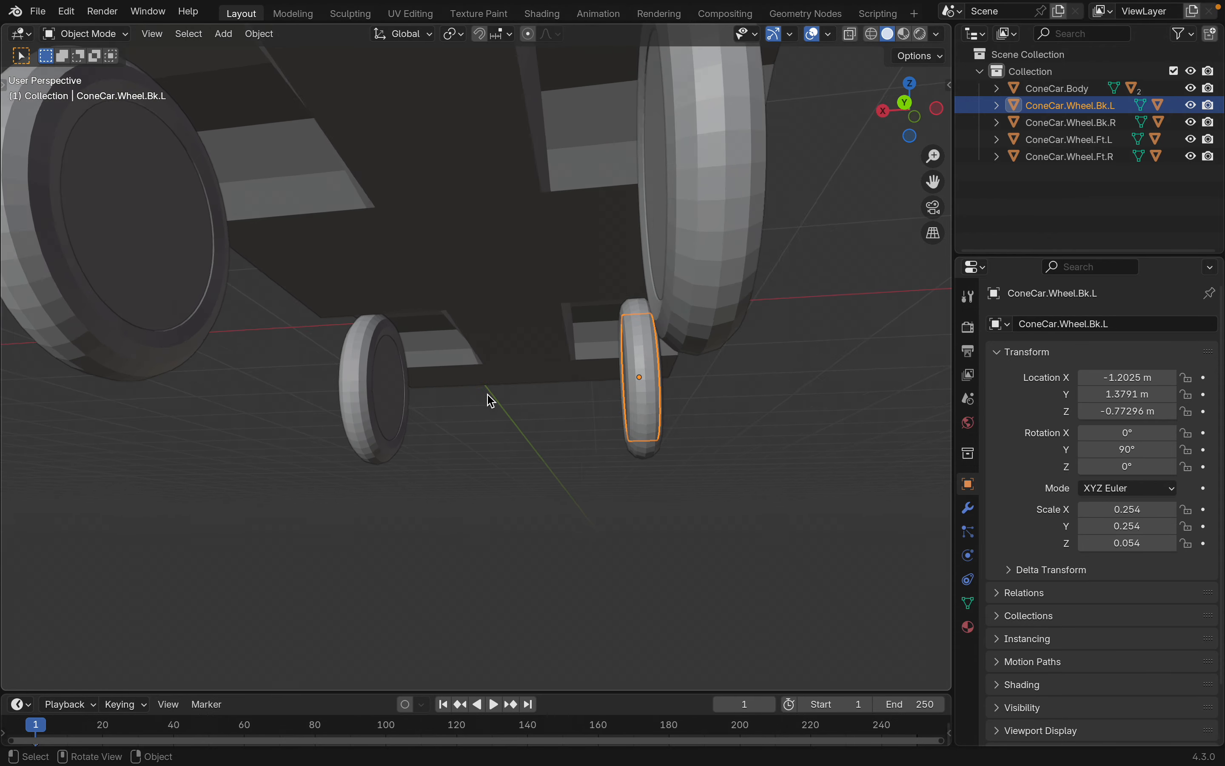
pyautogui.hscroll(10, 487, 394)
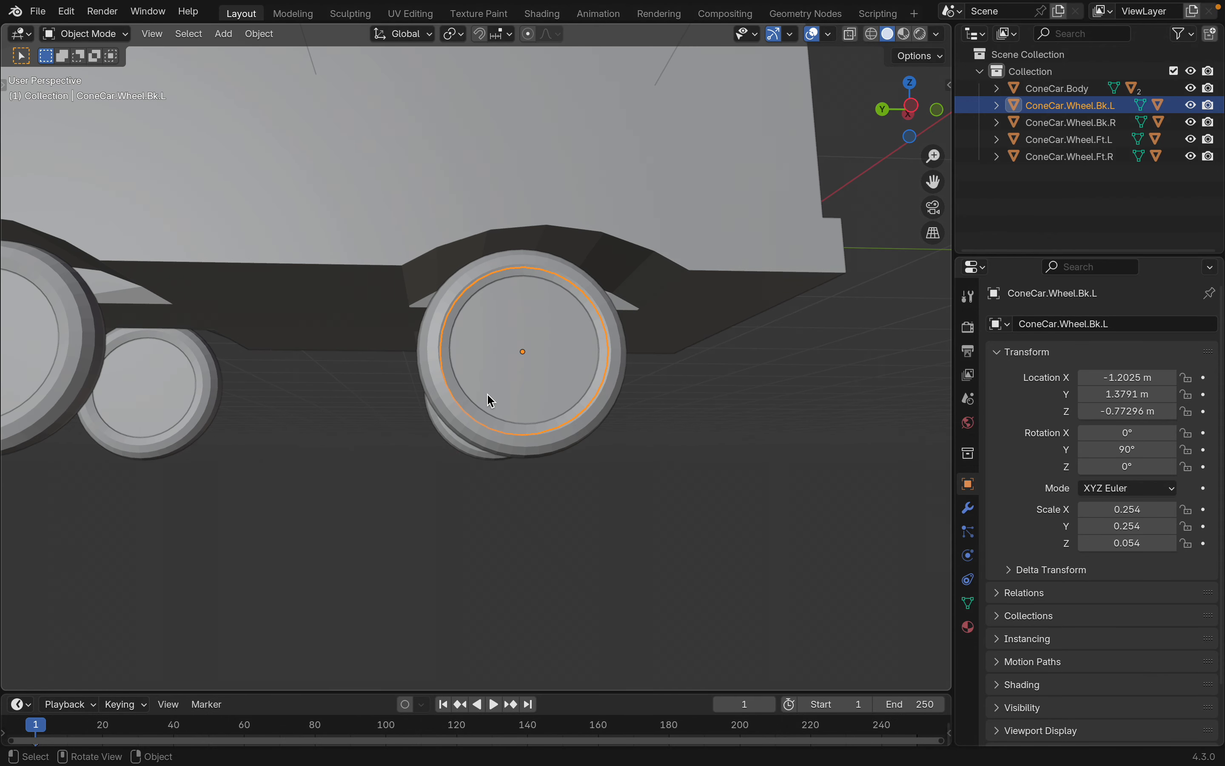
pyautogui.rightClick(542, 354)
pyautogui.moveTo(514, 415)
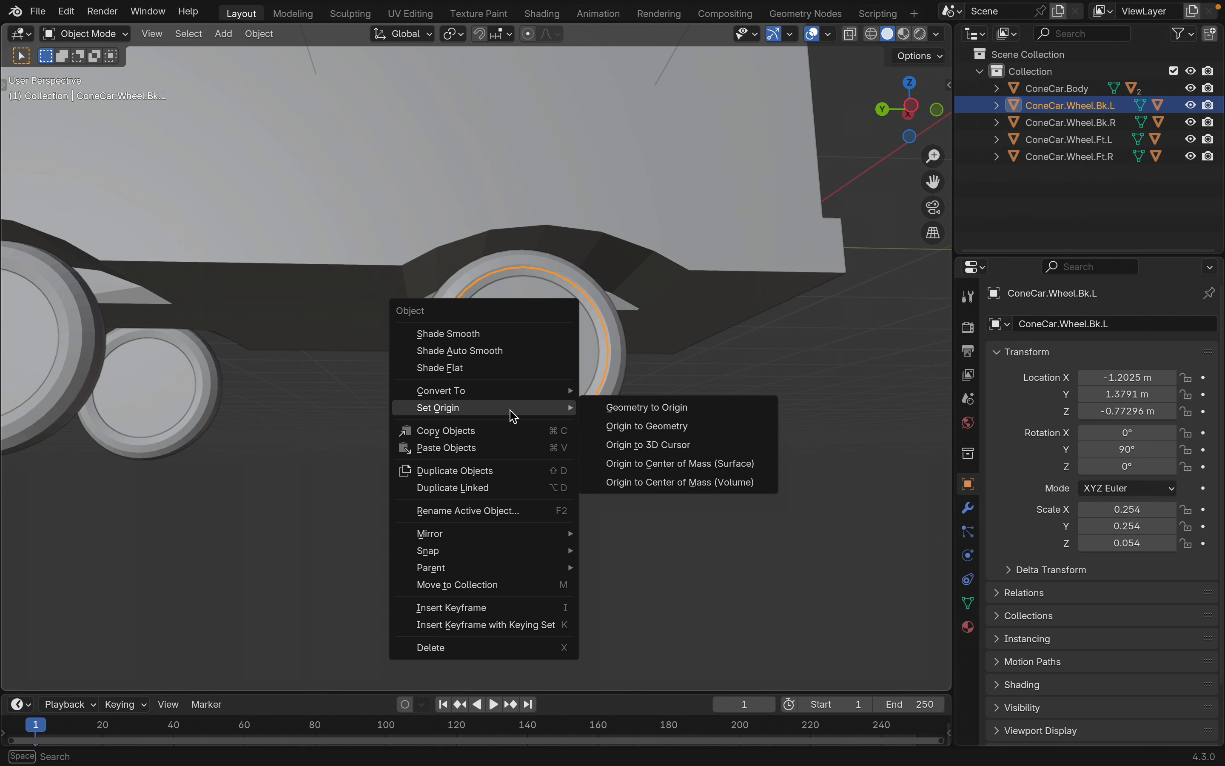
pyautogui.click(658, 465)
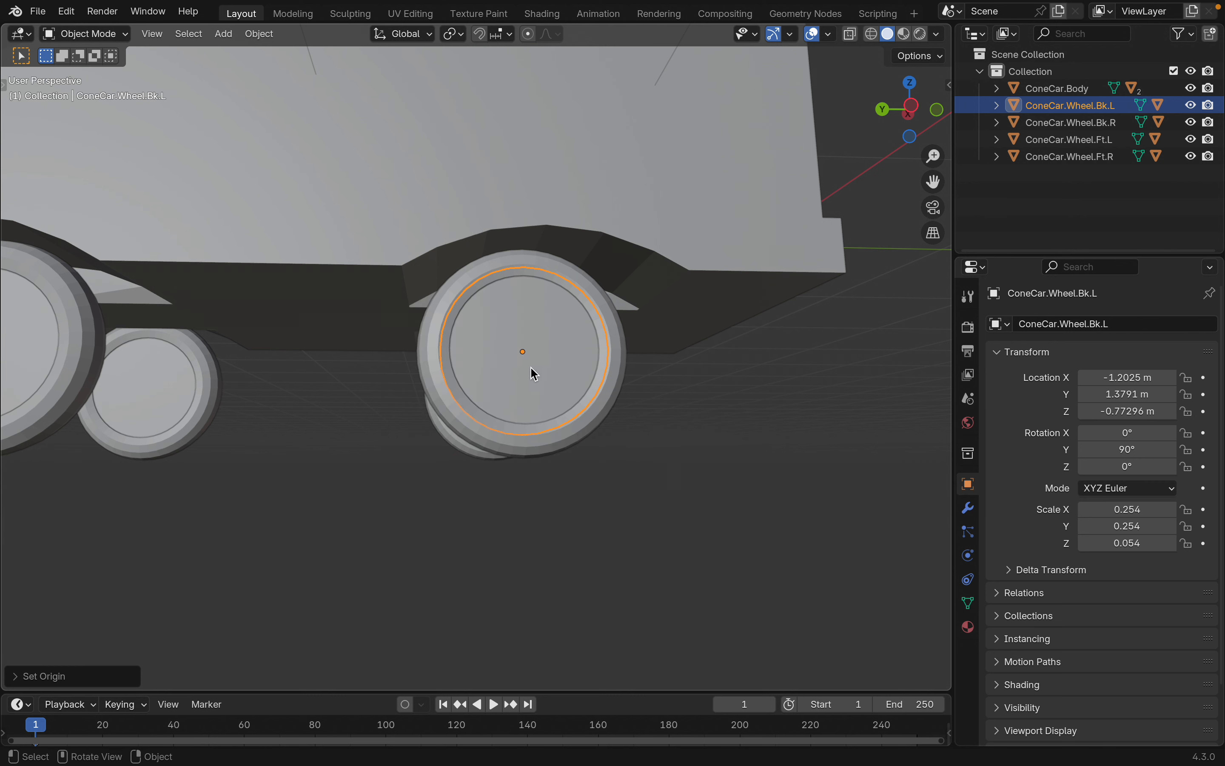
pyautogui.scroll(-2, 524, 356)
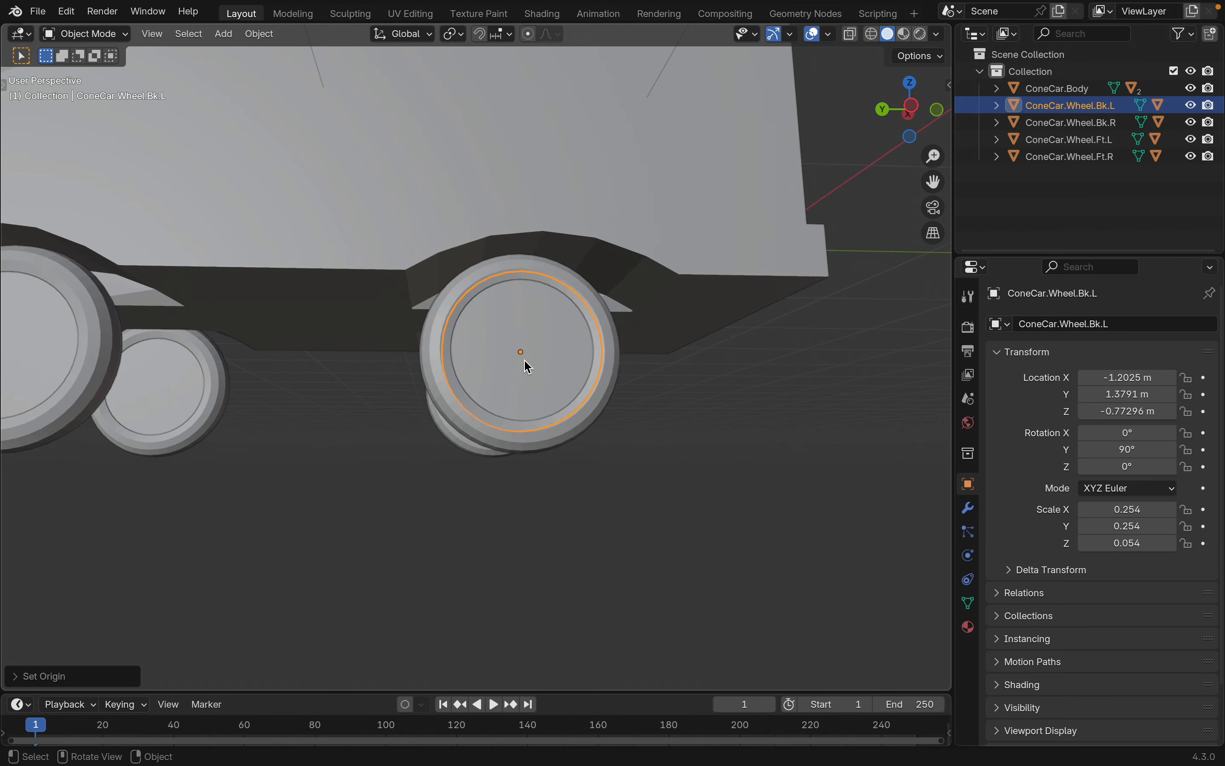
# Step: Check where the origin sits on the front-left, front-right and rear-right wheel hubs
pyautogui.keyDown('shift'); pyautogui.hscroll(-5, 525, 356); pyautogui.keyUp('shift')
pyautogui.click(293, 366)
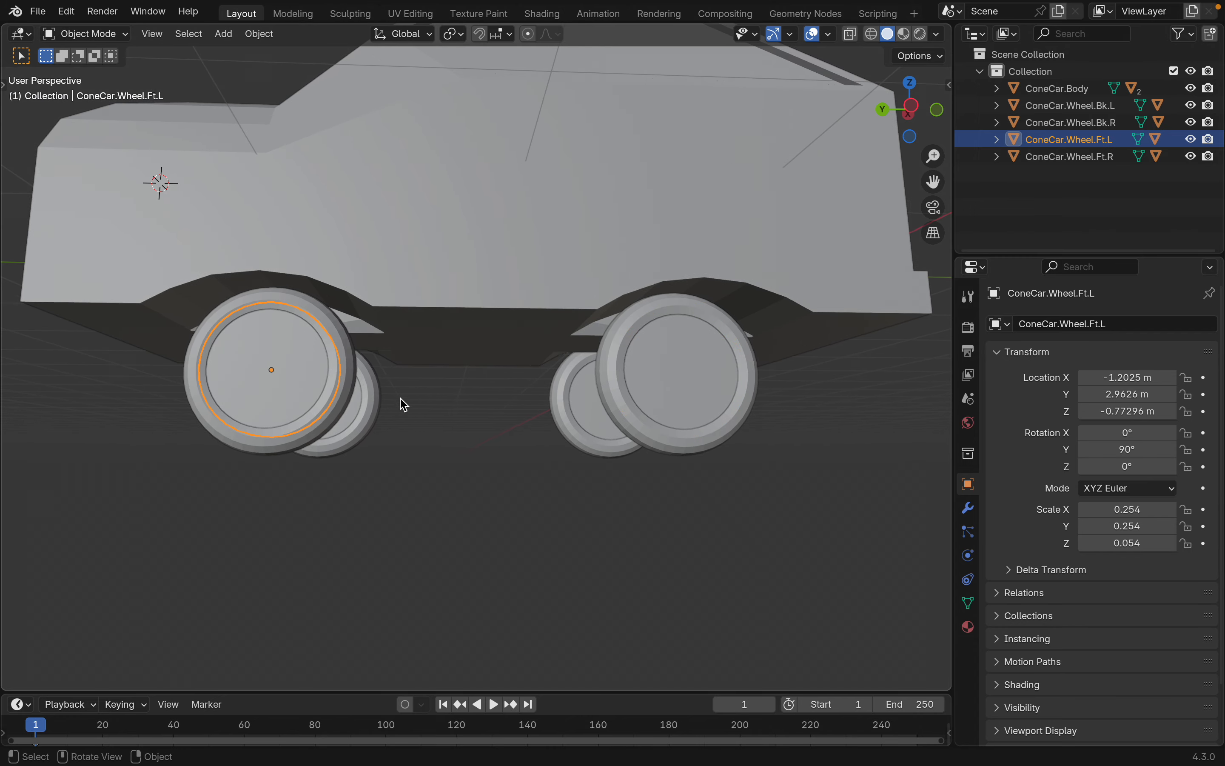
pyautogui.hscroll(5, 408, 403)
pyautogui.click(353, 409)
pyautogui.hscroll(1, 447, 425)
pyautogui.hscroll(5, 451, 430)
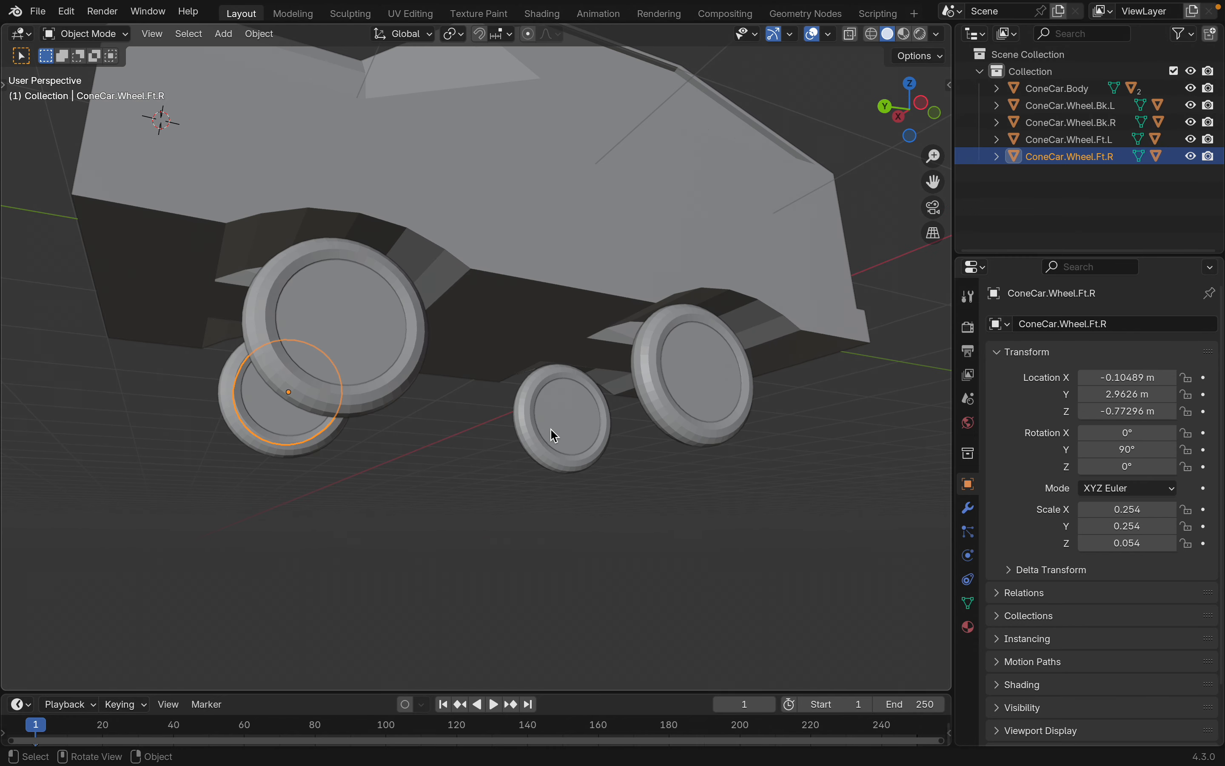
pyautogui.click(566, 424)
pyautogui.hscroll(3, 566, 425)
pyautogui.keyDown('shift'); pyautogui.scroll(5, 566, 425); pyautogui.keyUp('shift')
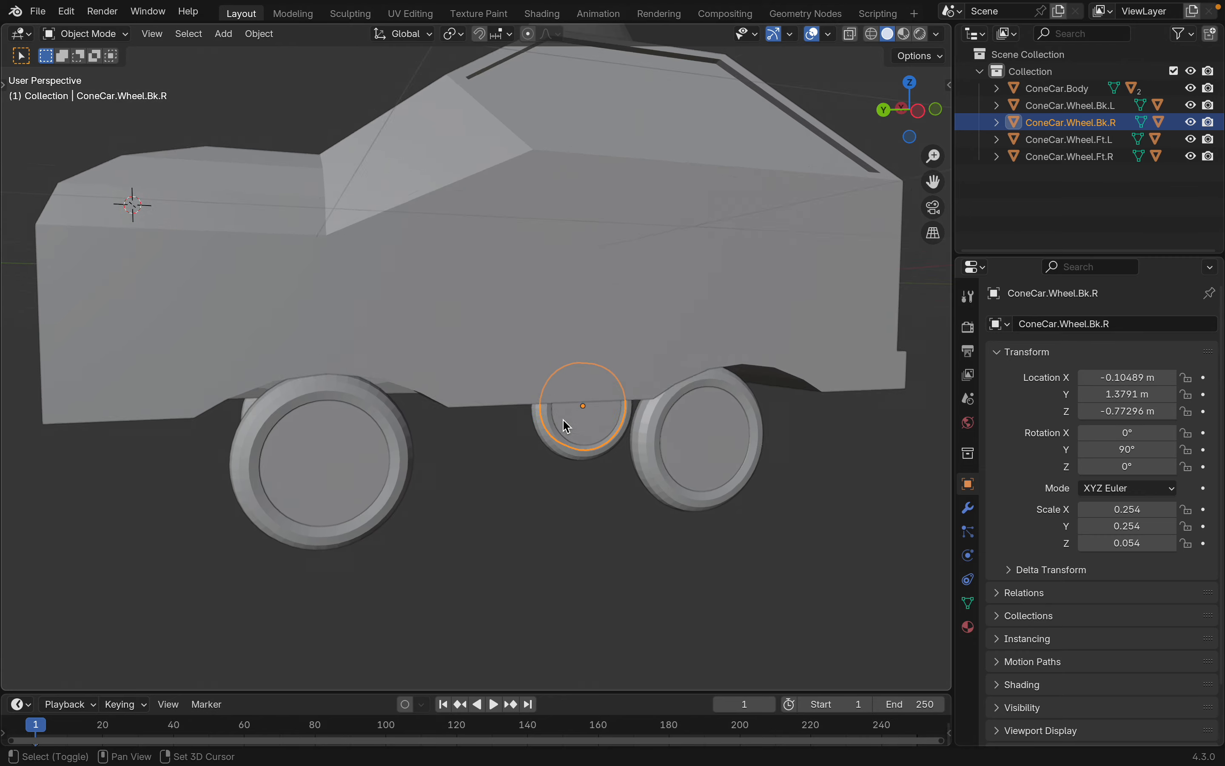
pyautogui.rightClick(590, 328)
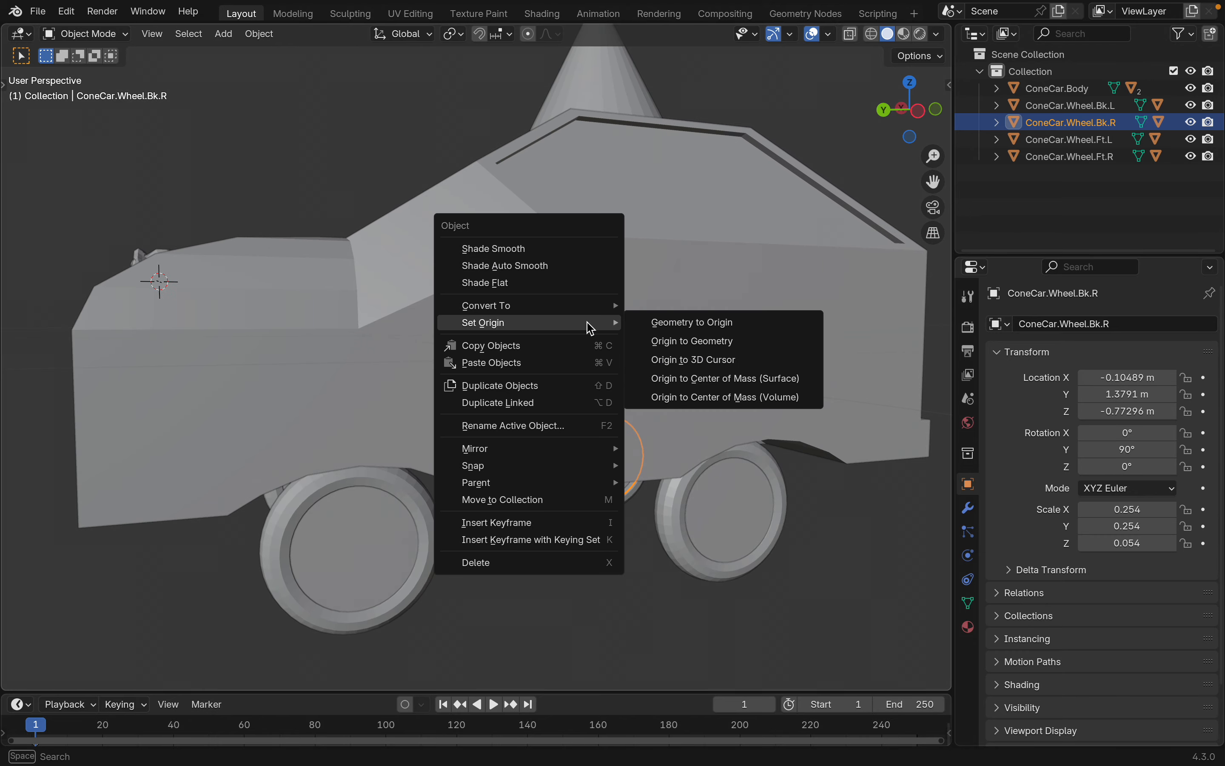
# Step: Snap the 3D cursor to geometry selected on the car body's mesh, midway between the front wheel arches
pyautogui.click(762, 212)
pyautogui.scroll(5, 762, 212)
pyautogui.scroll(5, 762, 212)
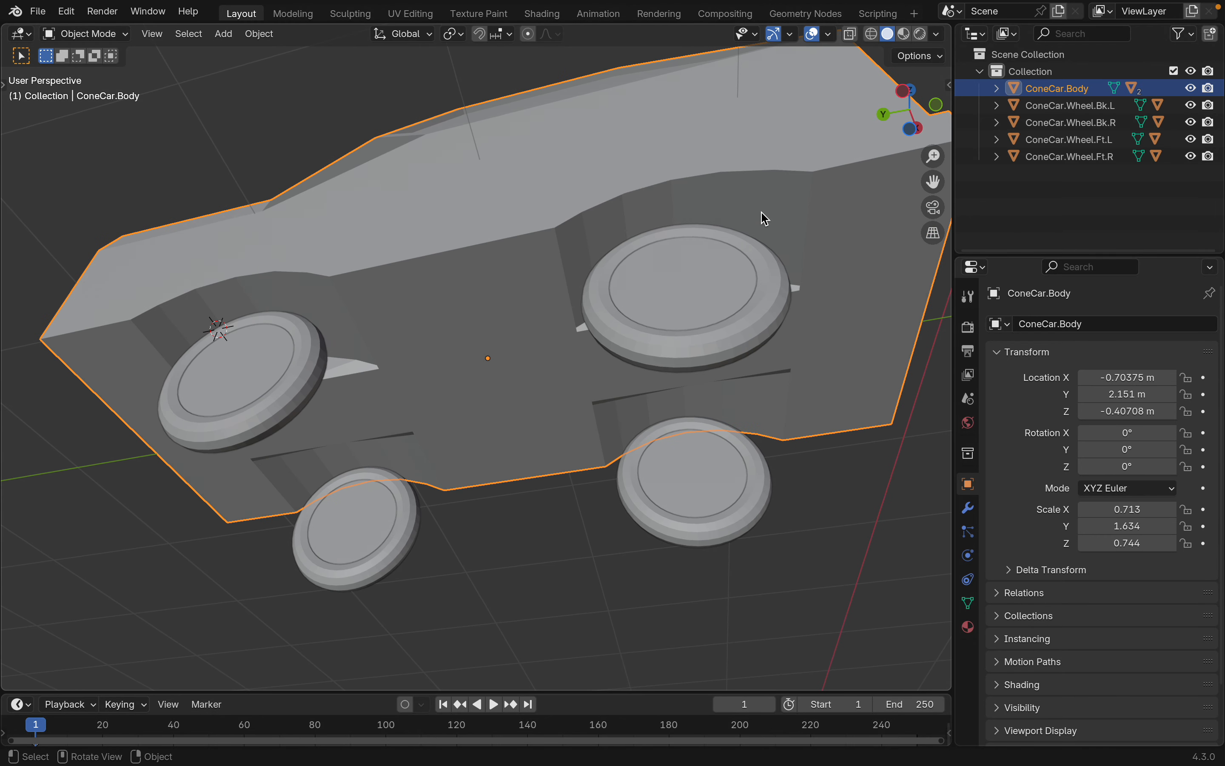
pyautogui.press('Tab')
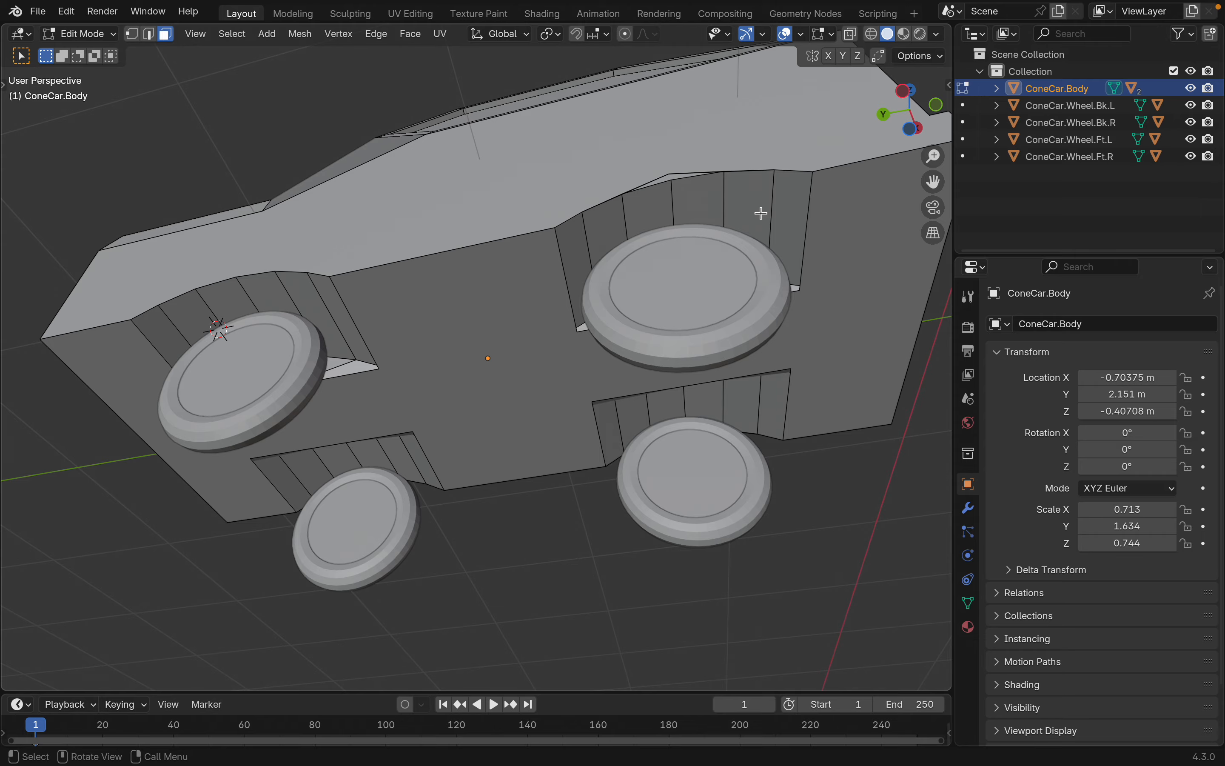
pyautogui.keyDown('shift'); pyautogui.hscroll(-4, 761, 213); pyautogui.keyUp('shift')
pyautogui.hscroll(-5, 761, 213)
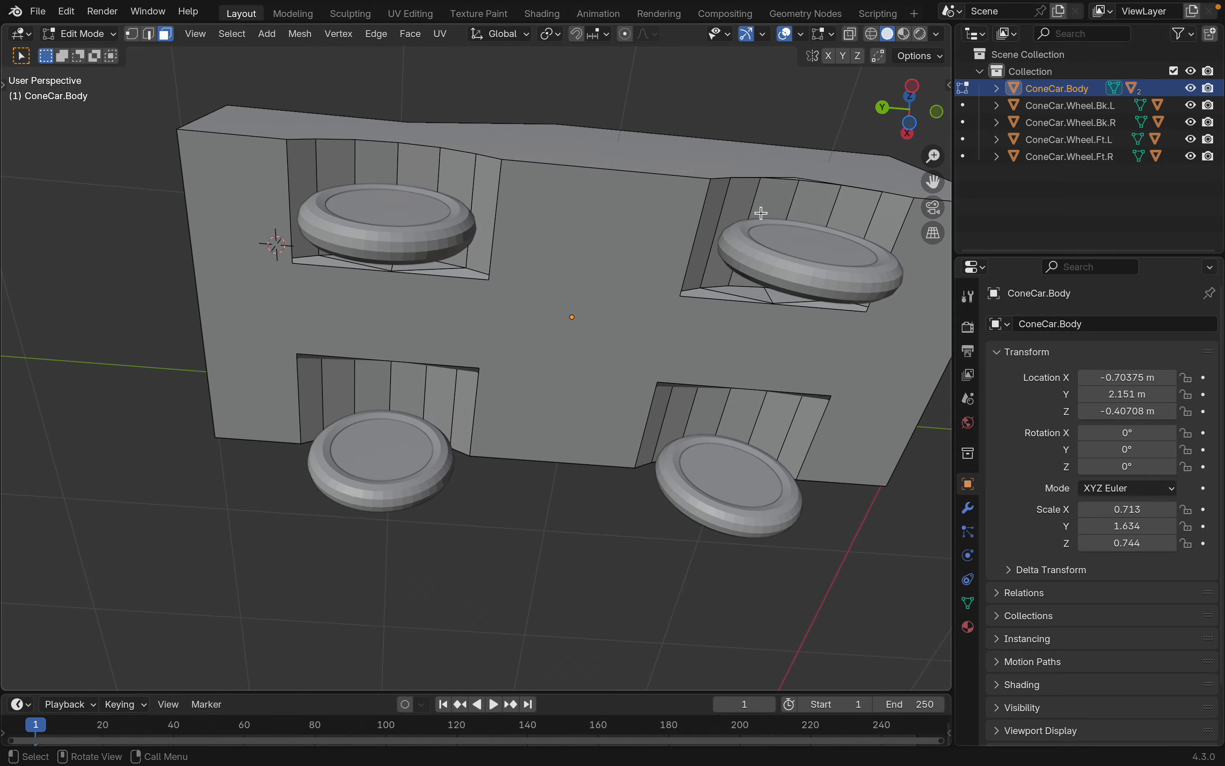
pyautogui.scroll(-5, 761, 213)
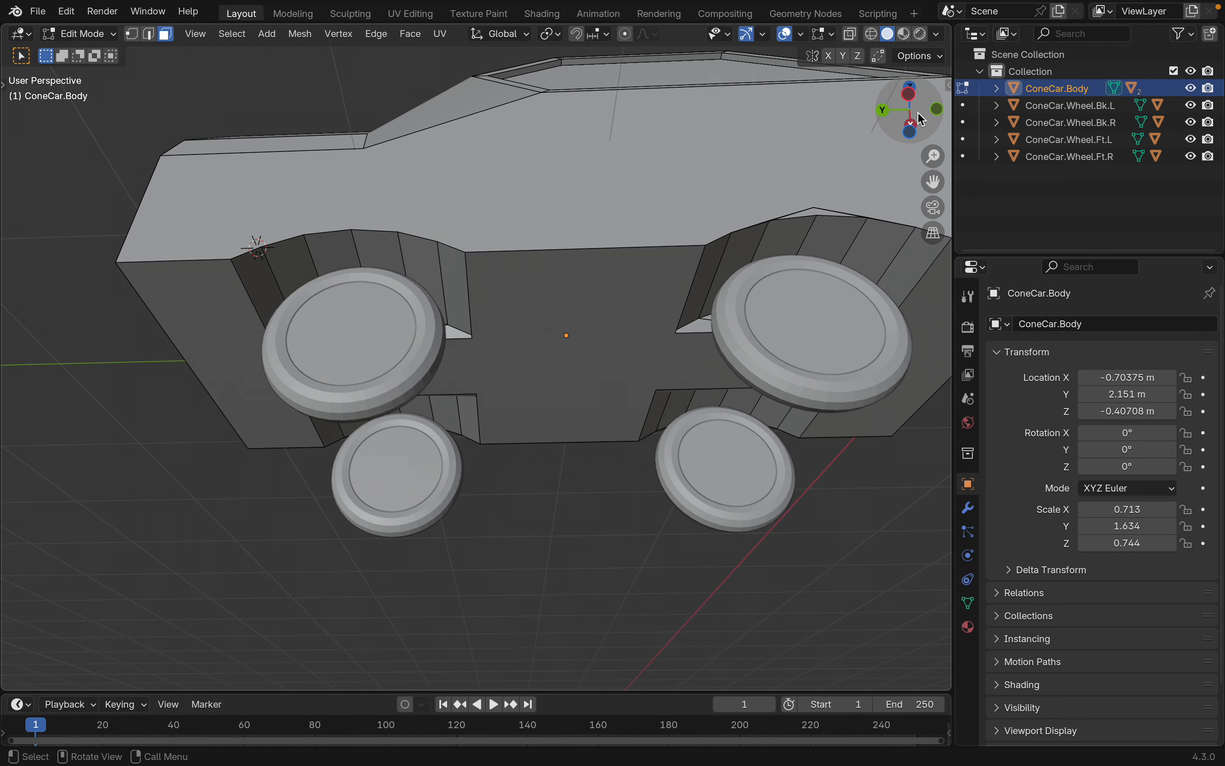
pyautogui.click(912, 98)
pyautogui.hotkey('shift', 's')
pyautogui.press('Tab')
# Step: Set the car body's origin to the 3D cursor between the front wheel arches
pyautogui.hscroll(5, 661, 405)
pyautogui.rightClick(532, 375)
pyautogui.click(661, 405)
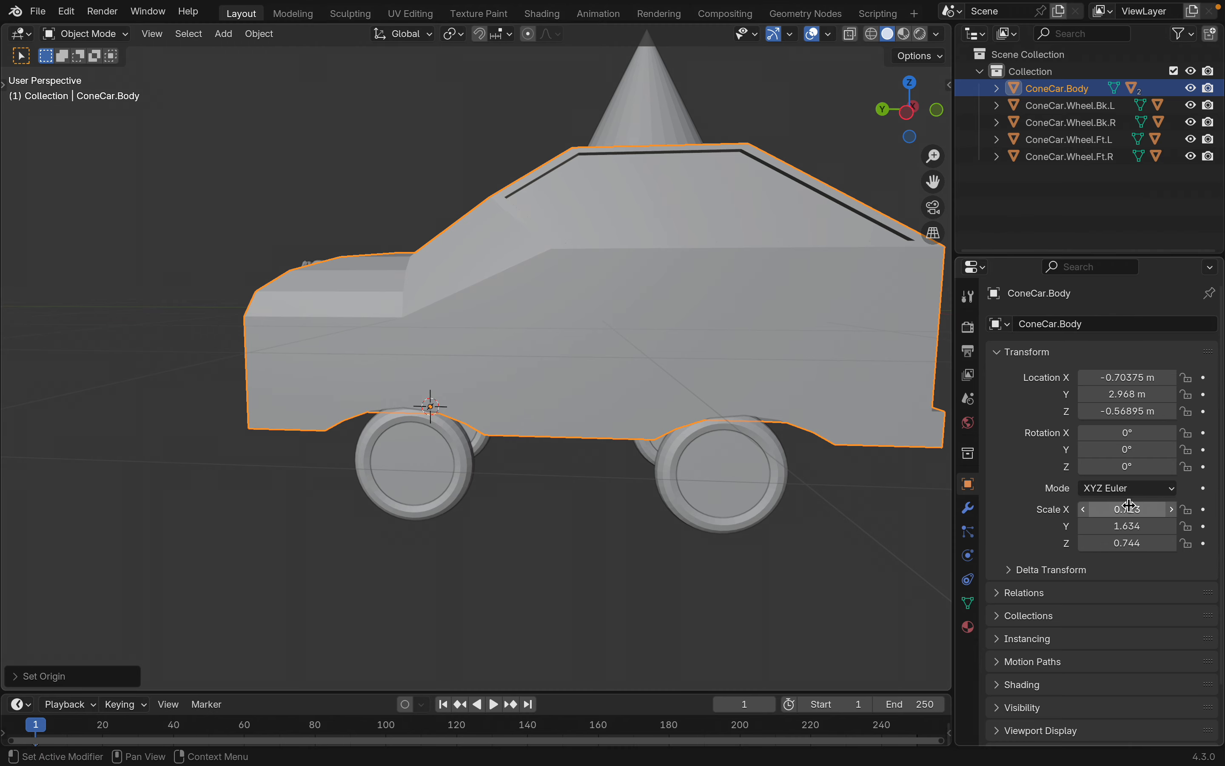
# Step: Try a Mirror modifier across the X axis on the car body and remove it
pyautogui.press('Tab')
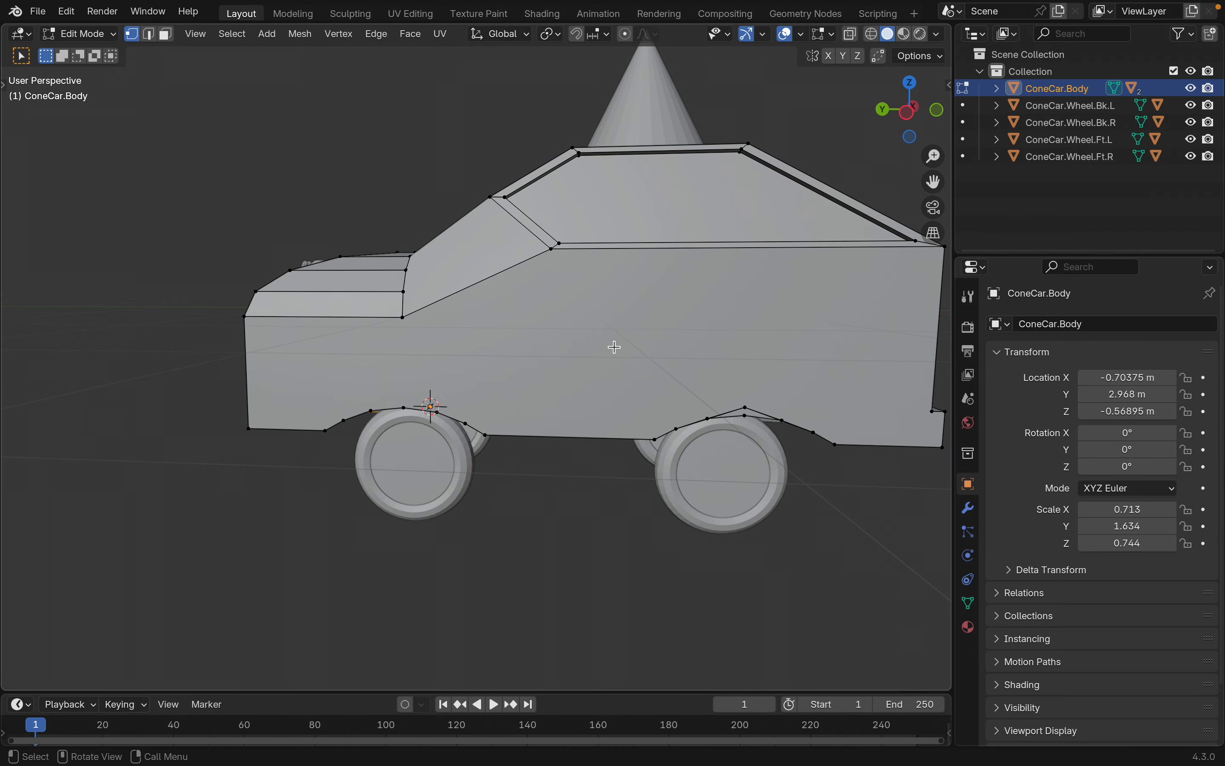
pyautogui.hscroll(-10, 614, 347)
pyautogui.hscroll(5, 614, 347)
pyautogui.press('Tab')
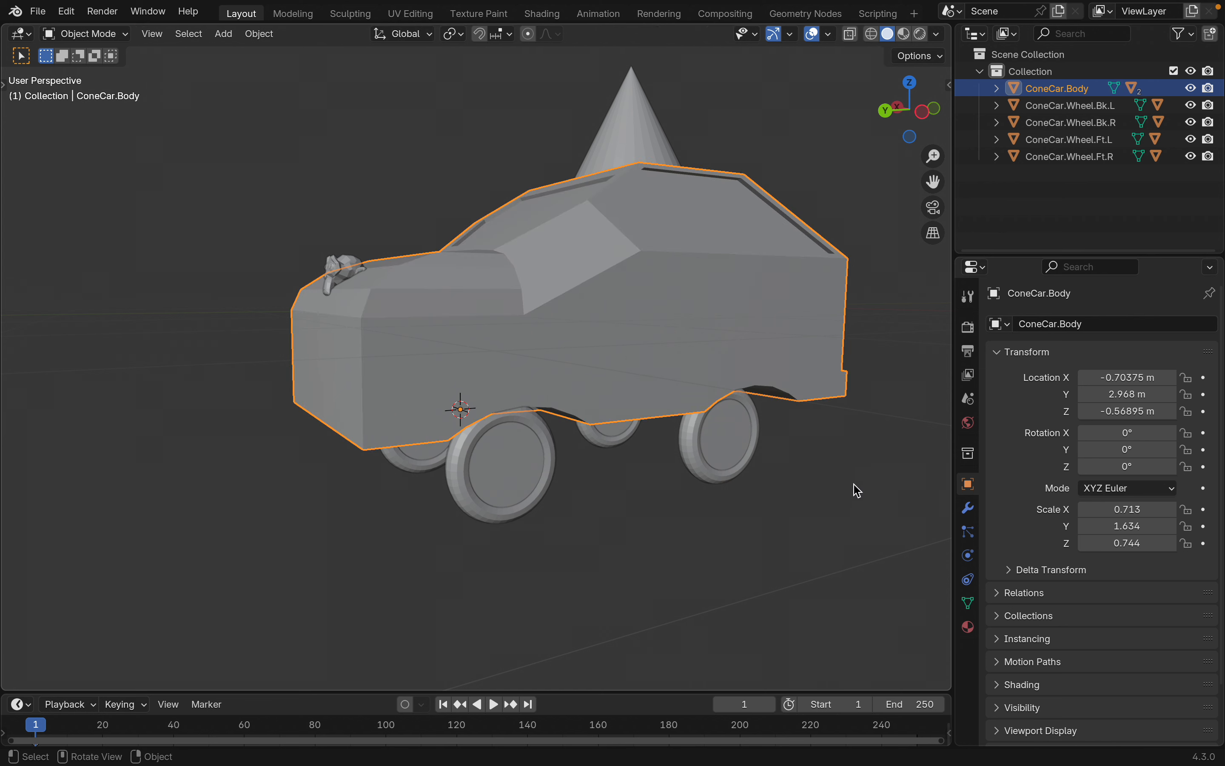
pyautogui.click(968, 508)
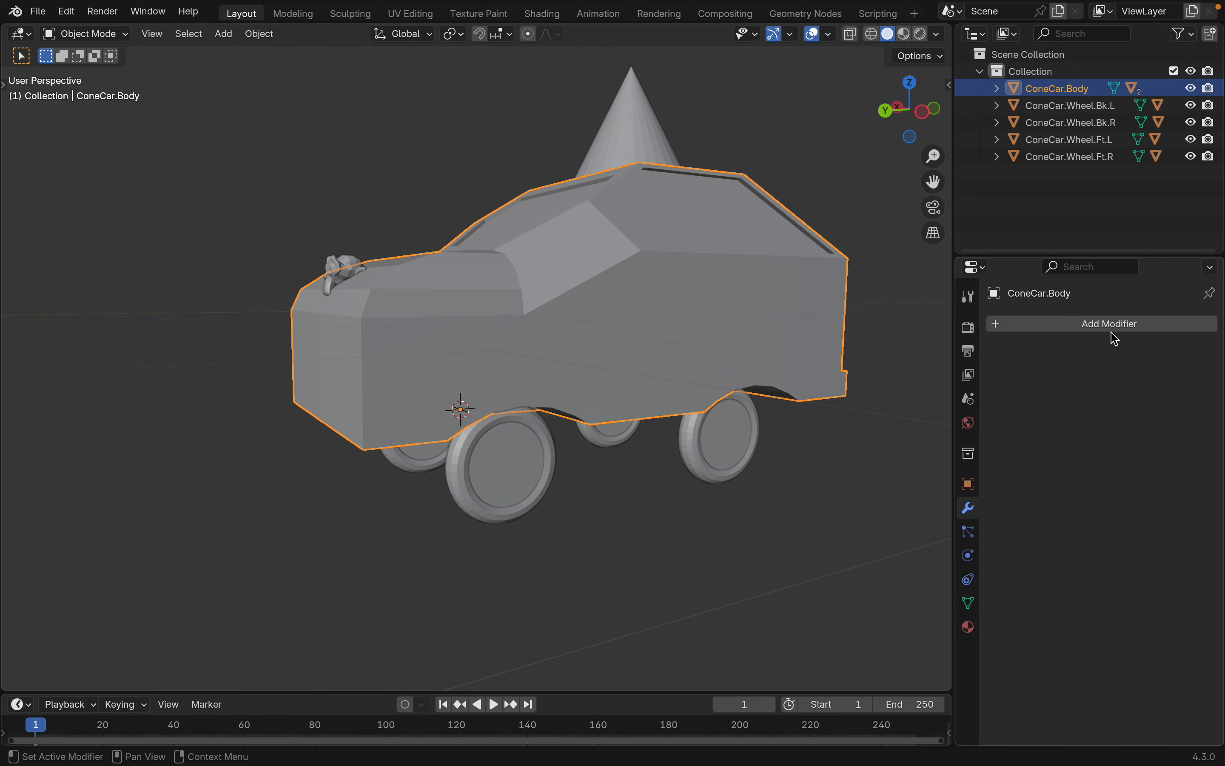
pyautogui.click(1110, 331)
pyautogui.click(1113, 323)
pyautogui.write('mirr')
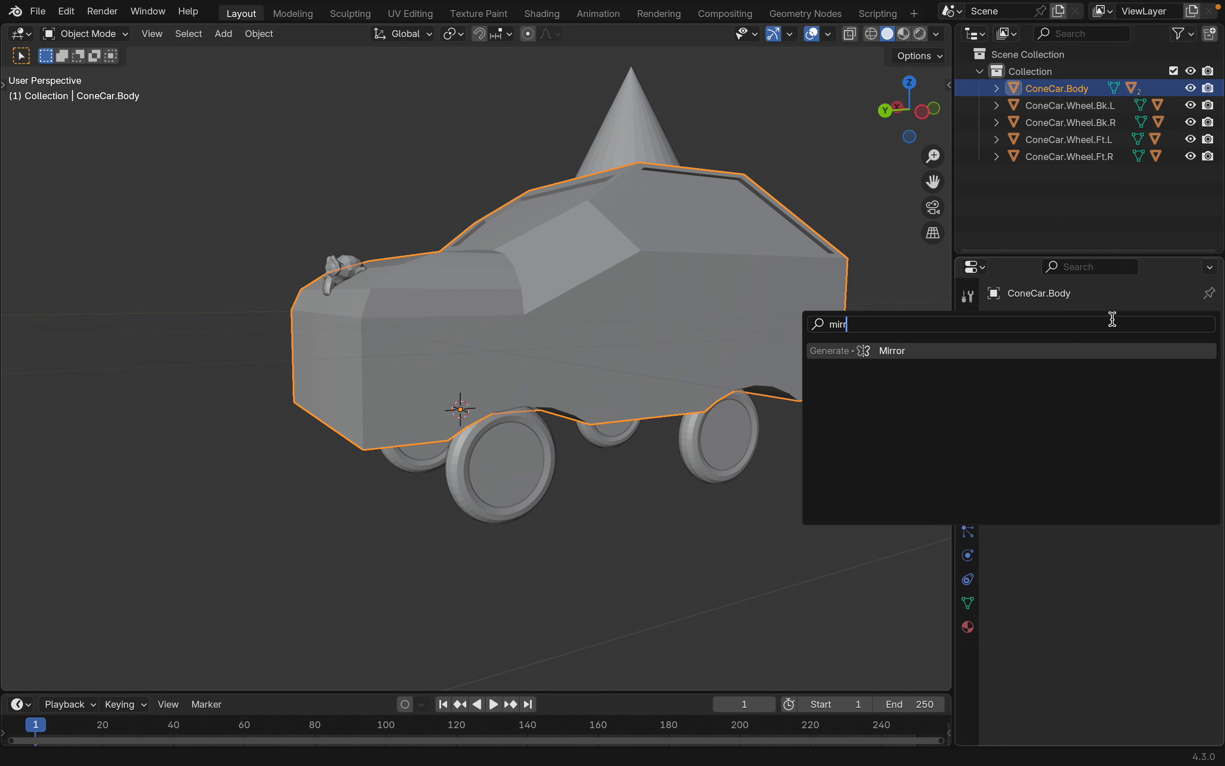
pyautogui.press('Return')
pyautogui.click(1169, 352)
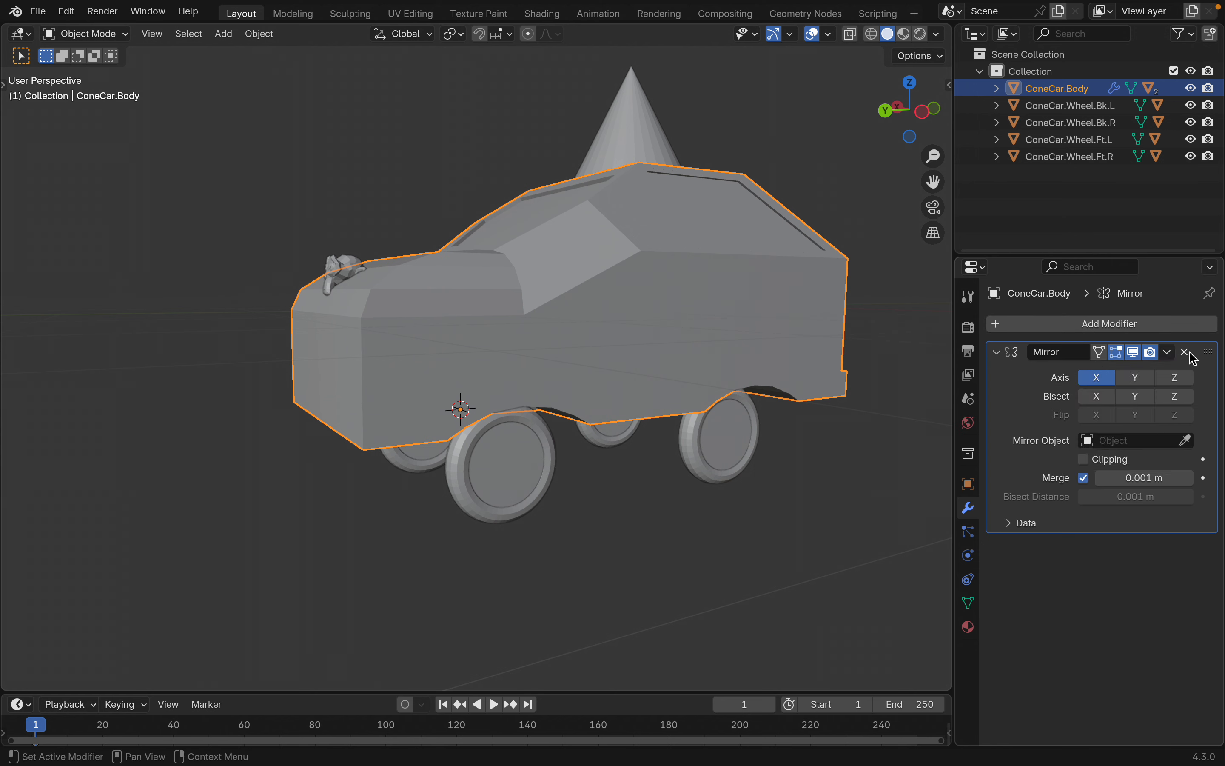
pyautogui.click(1188, 352)
# Step: Add the Mirror modifier to the body again, inspect the mesh in Edit Mode and delete the modifier
pyautogui.click(1196, 328)
pyautogui.click(1165, 330)
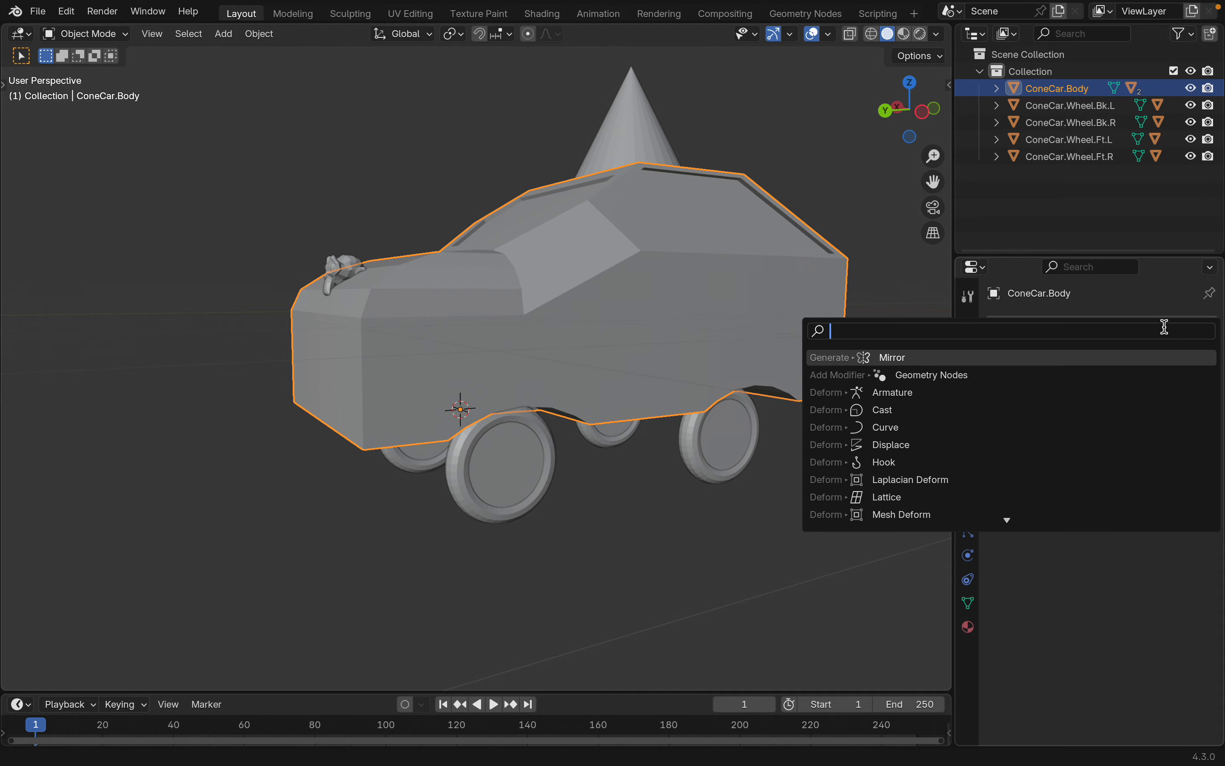
pyautogui.write('m')
pyautogui.press('Return')
pyautogui.press('Tab')
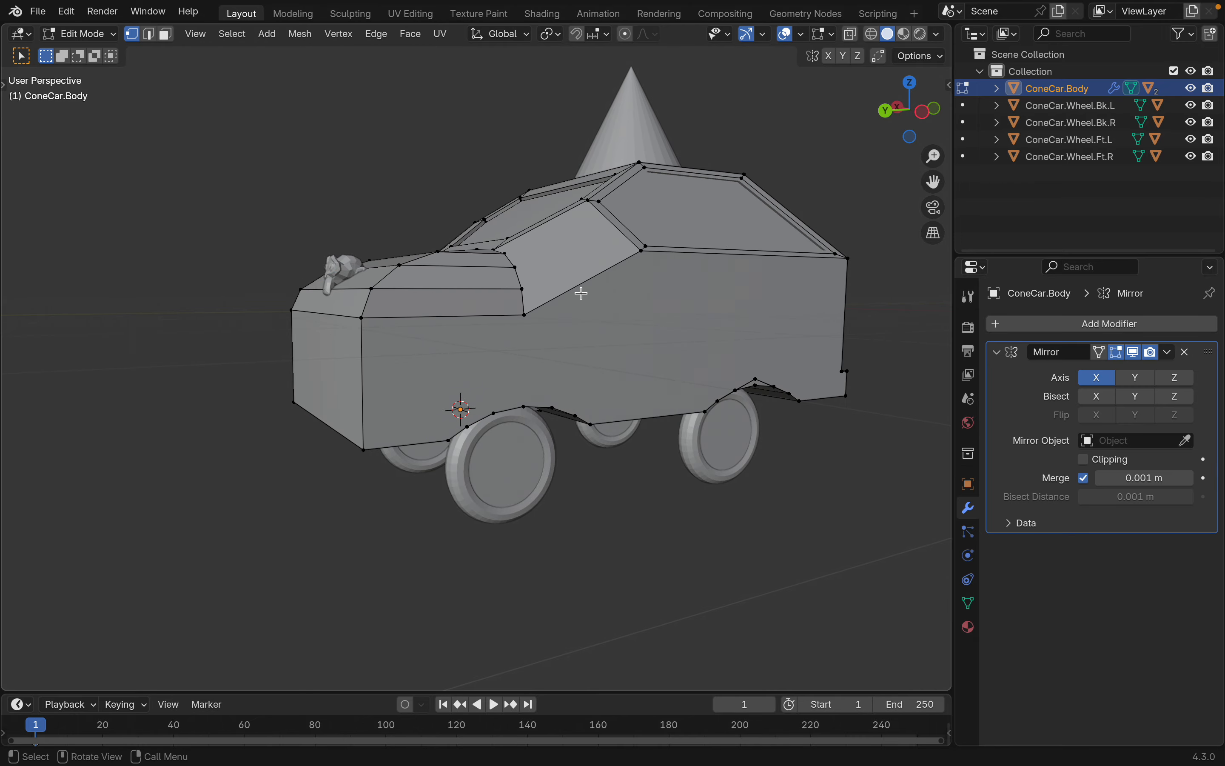
pyautogui.moveTo(580, 290); pyautogui.dragTo(581, 293, button='middle')
pyautogui.click(1185, 353)
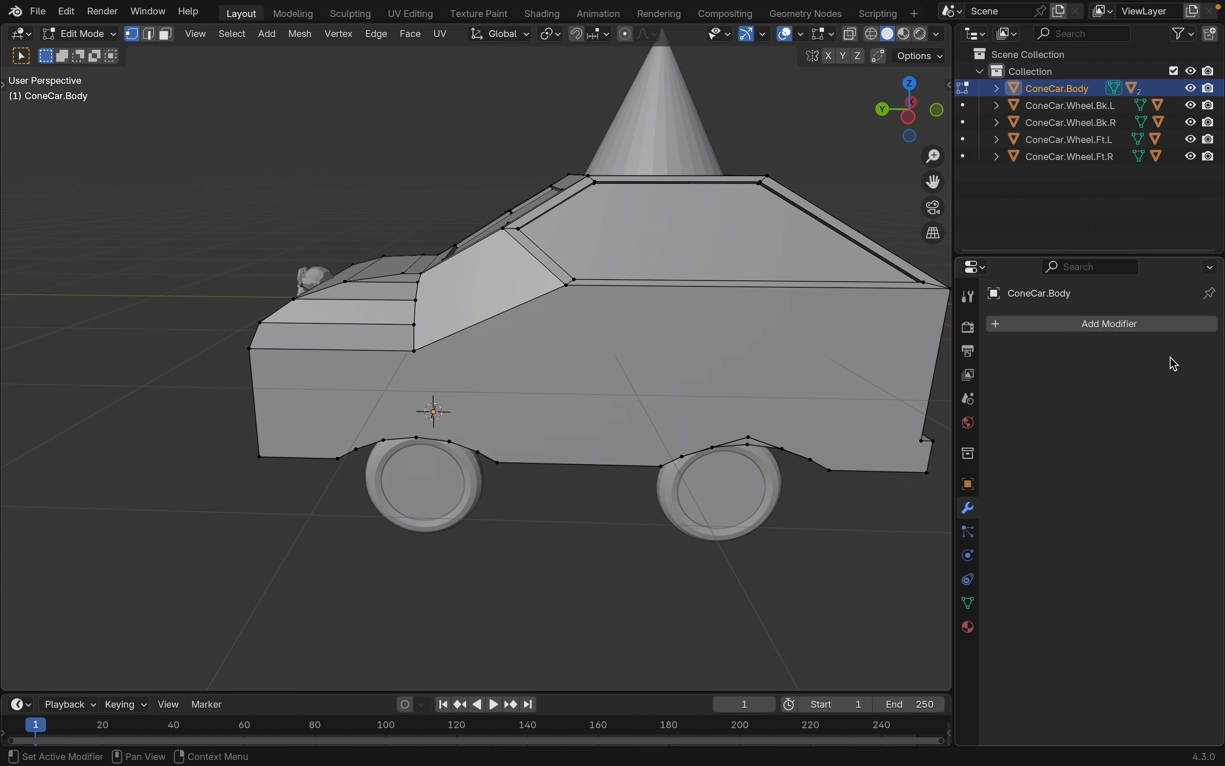
pyautogui.press('Tab')
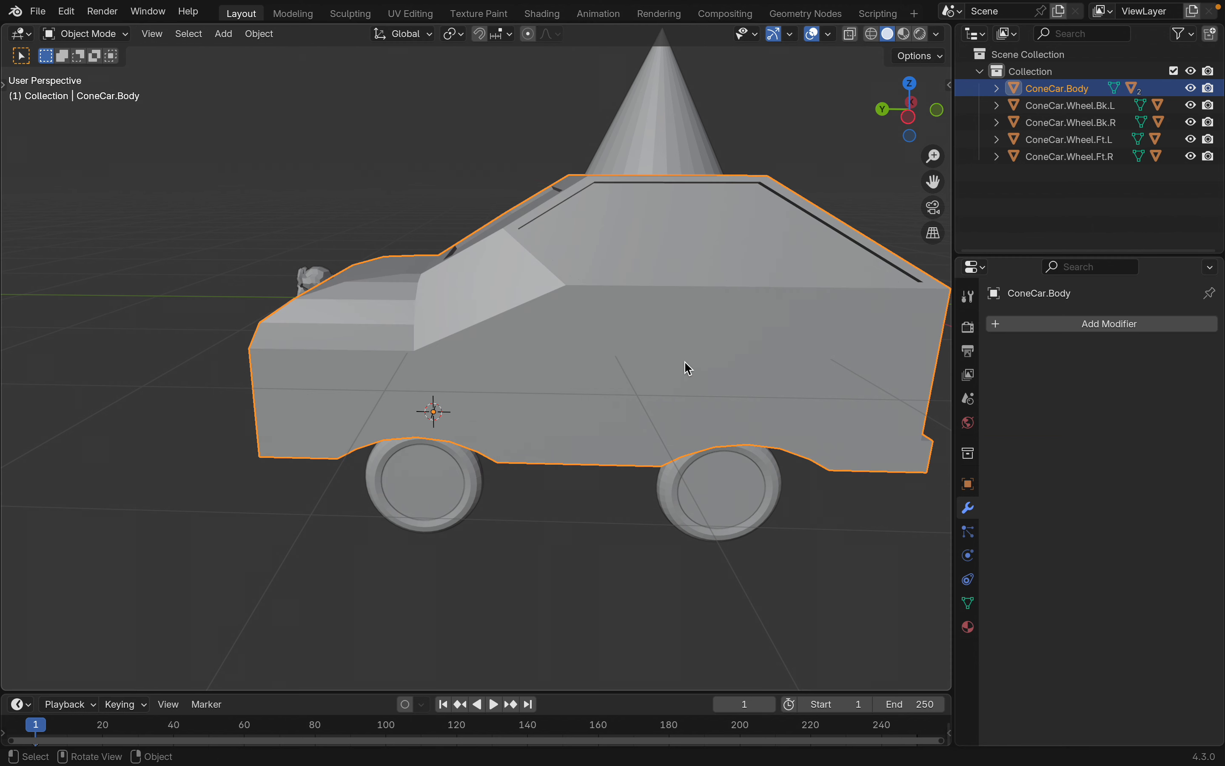
# Step: Apply the rotation and scale transforms to the car body
pyautogui.click(969, 485)
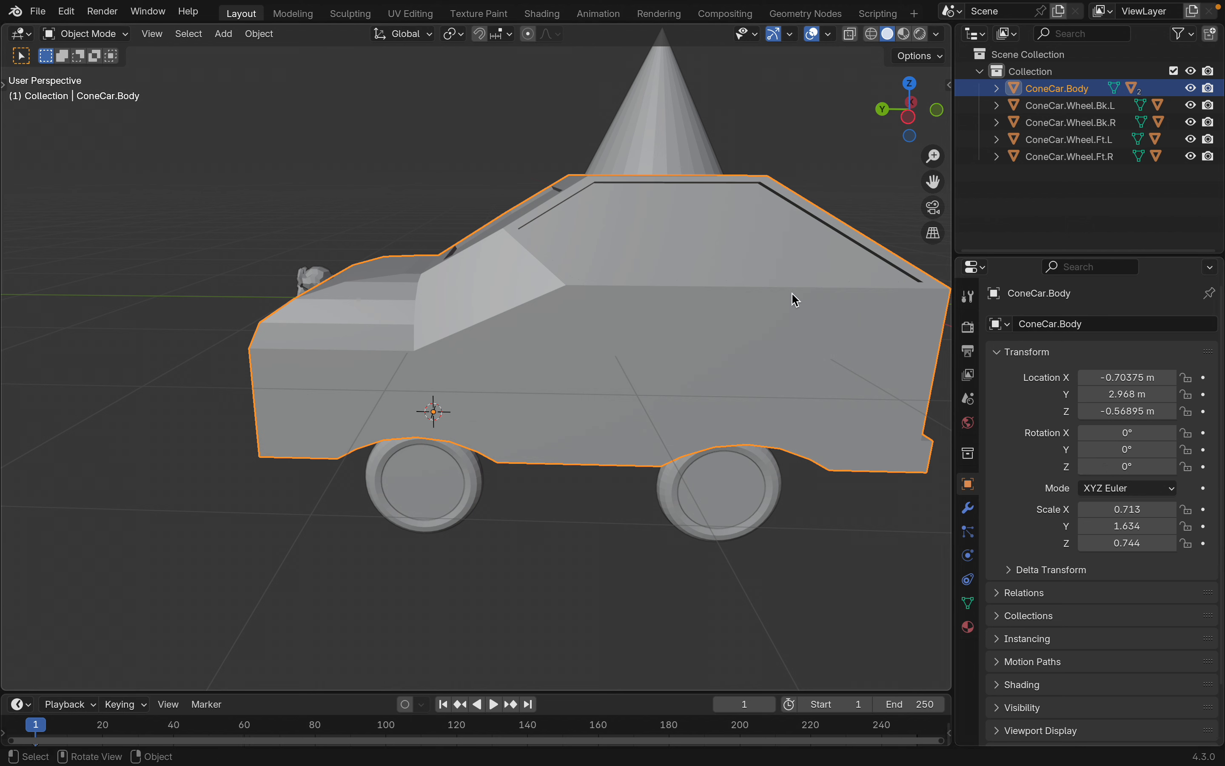
pyautogui.hotkey('ctrl', 'a')
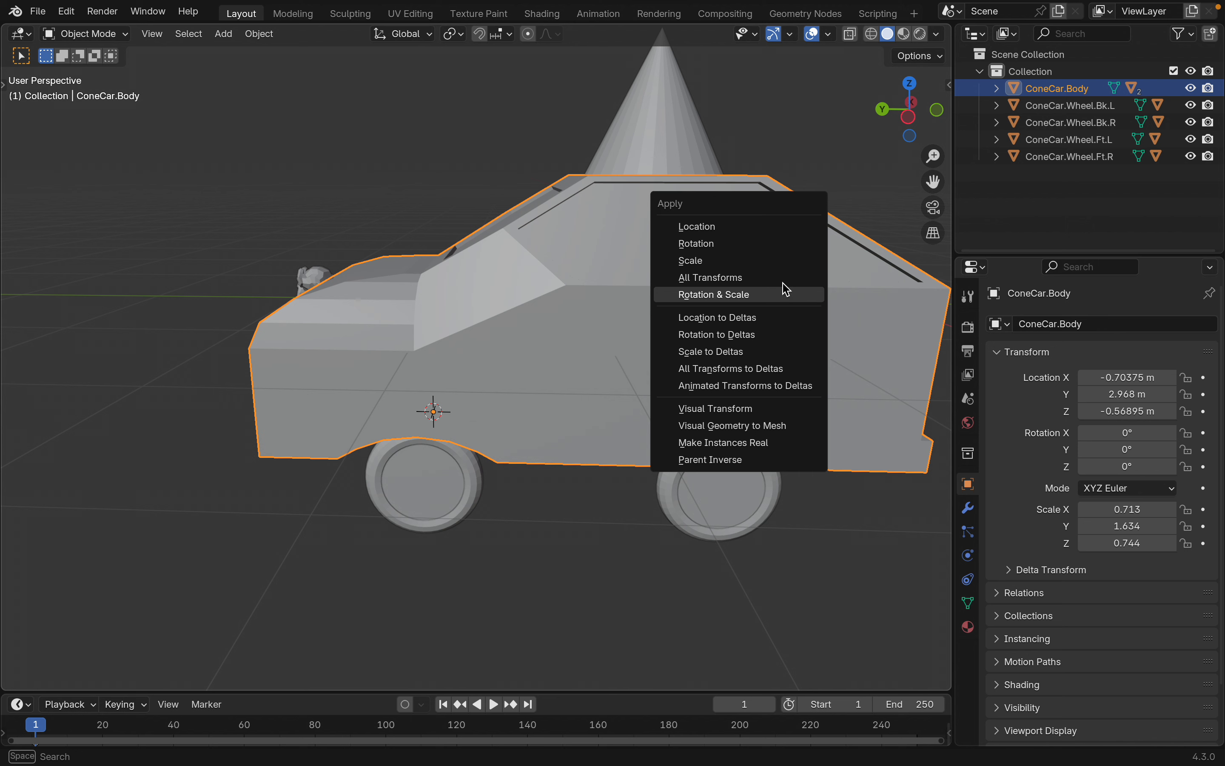
pyautogui.click(778, 294)
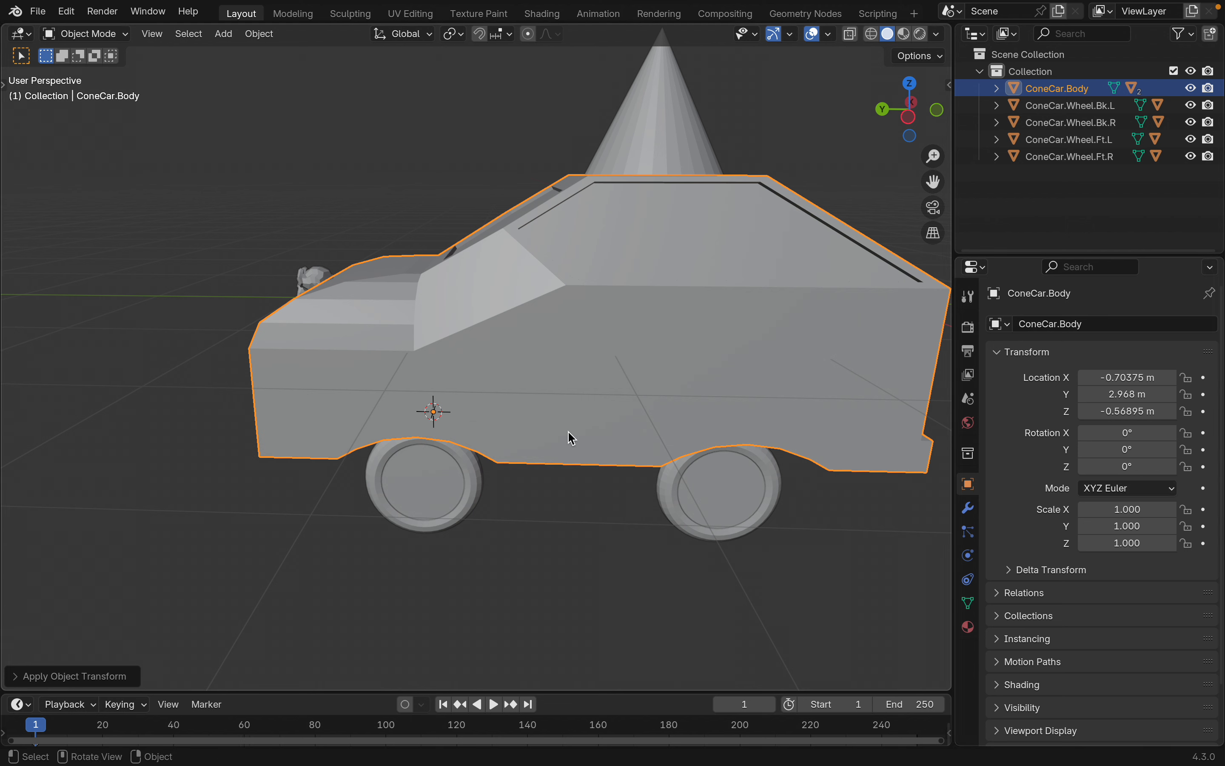
# Step: Compare the transform values of the front-left wheel's hub and its tyre, leaving the hub selected
pyautogui.click(434, 479)
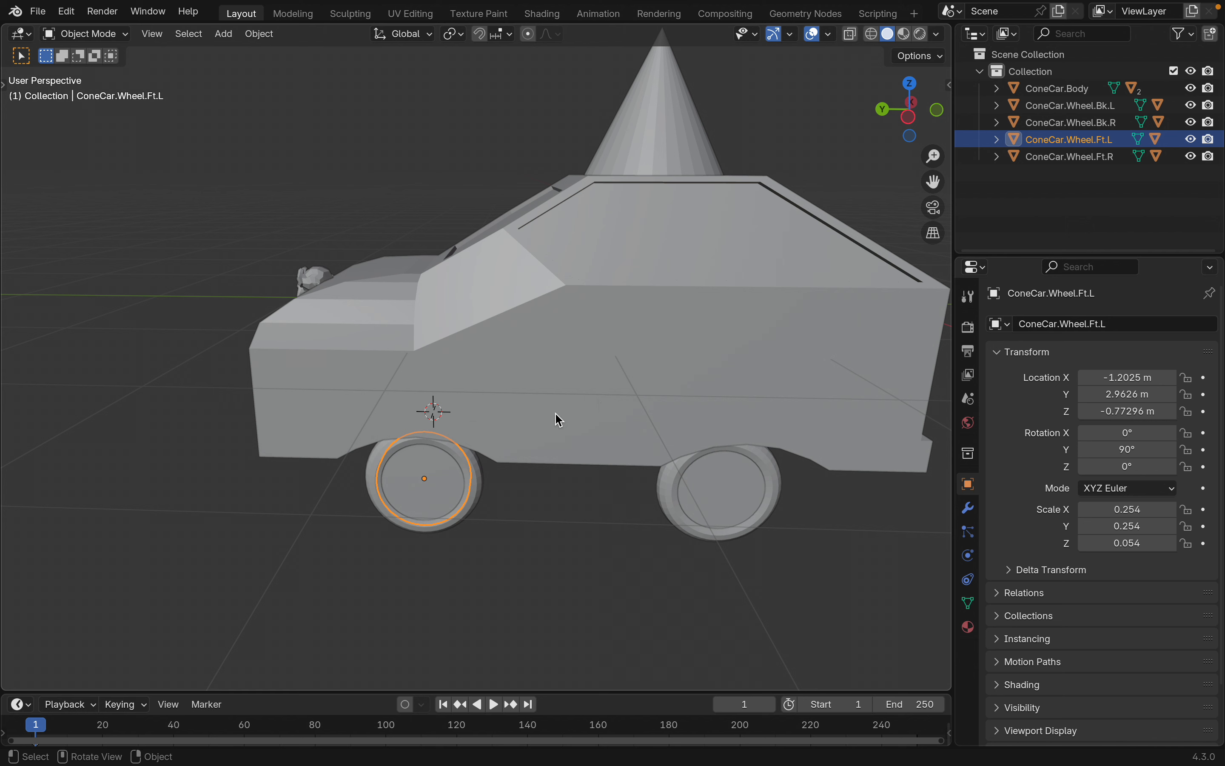
pyautogui.click(485, 483)
pyautogui.click(423, 479)
pyautogui.click(477, 484)
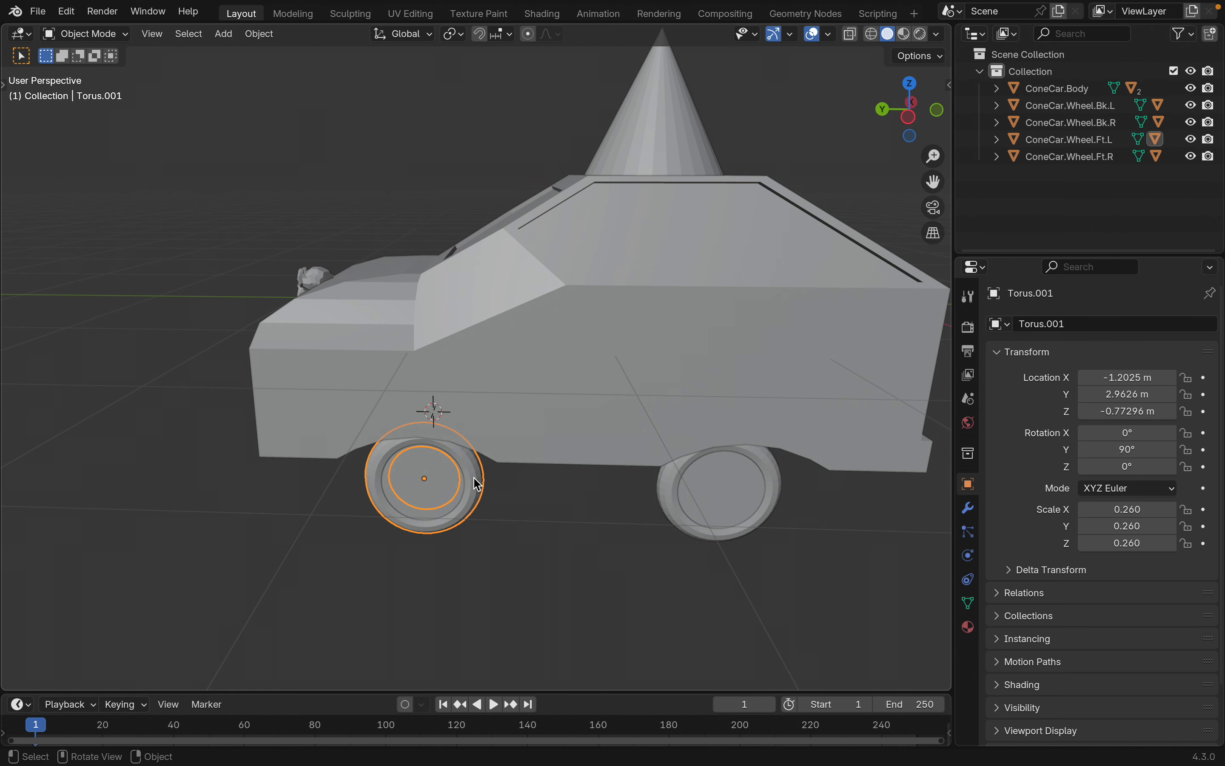
pyautogui.click(426, 484)
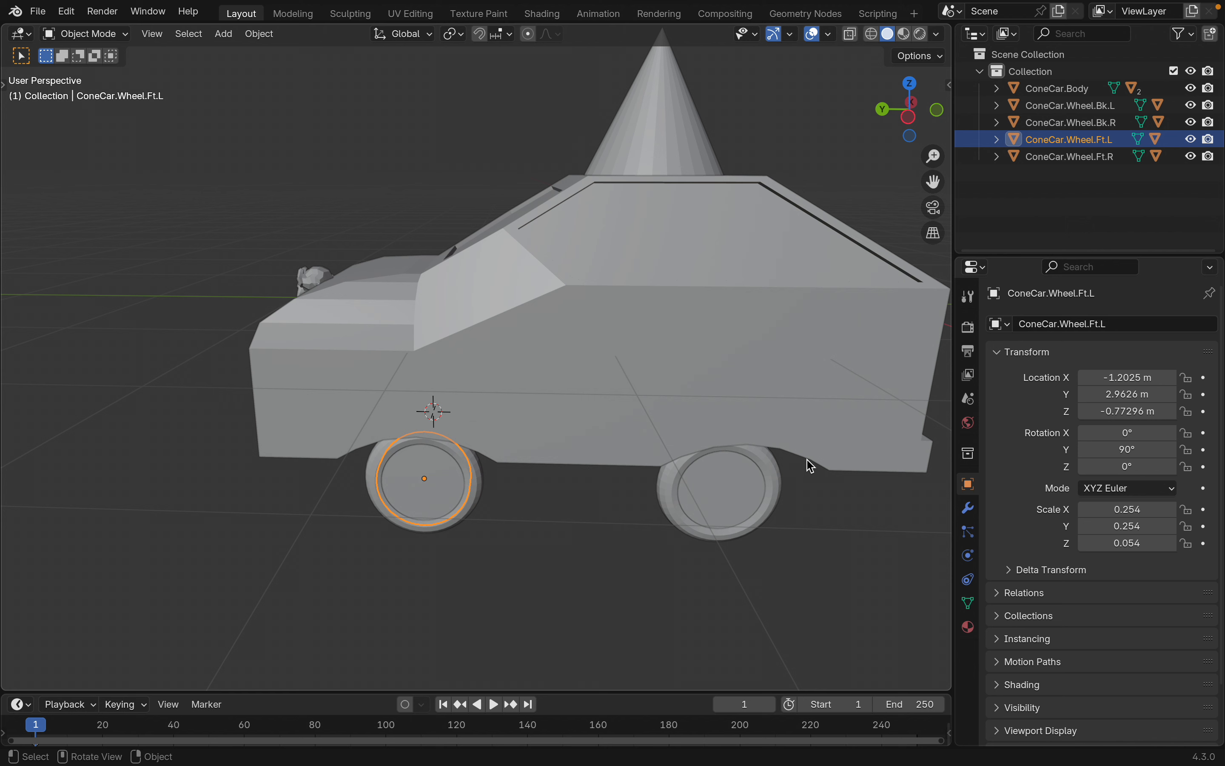
# Step: Apply the rotation and scale transforms to the front-left and back-left wheels
pyautogui.hotkey('ctrl', 'a')
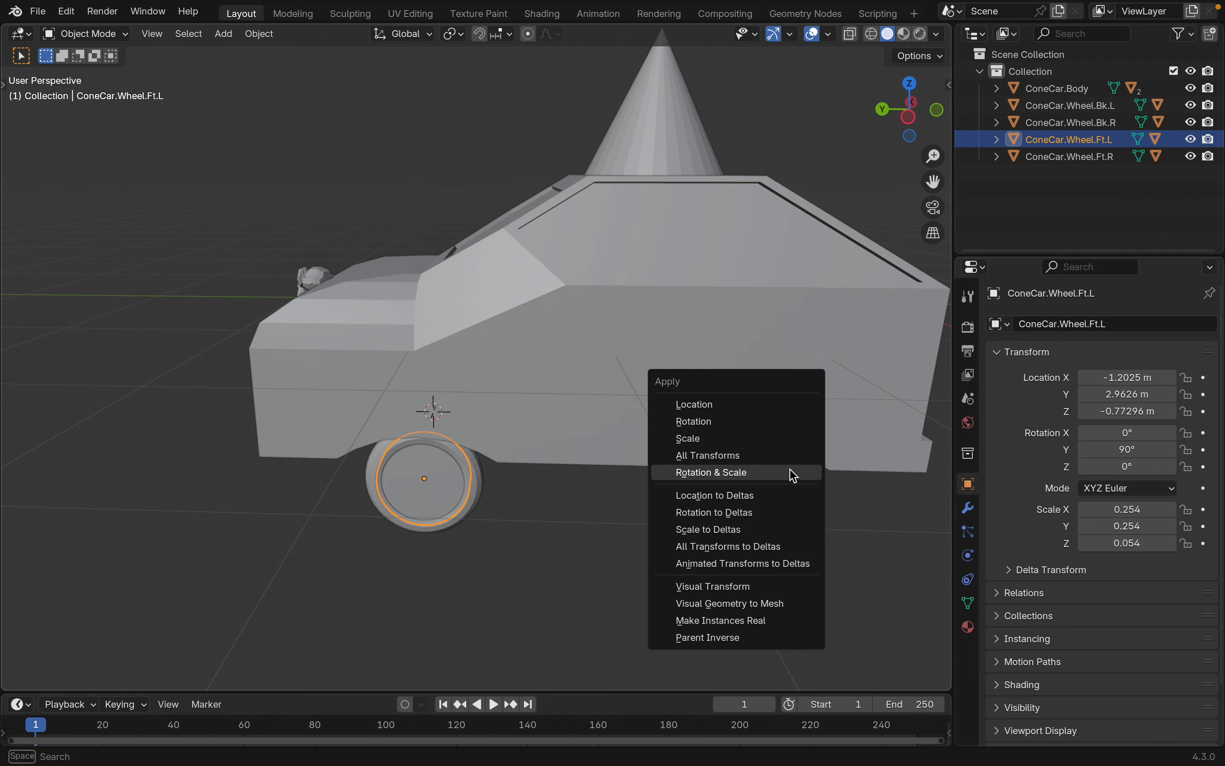
pyautogui.click(793, 475)
pyautogui.click(721, 495)
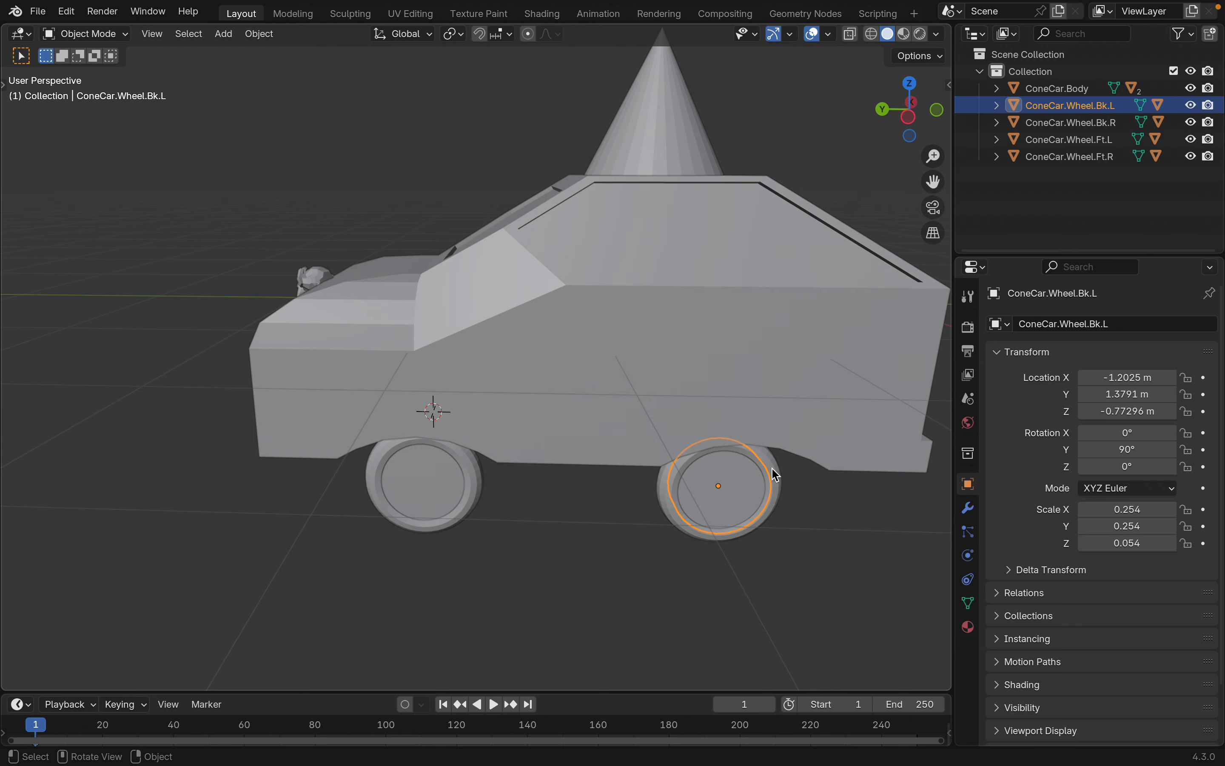
pyautogui.hotkey('ctrl', 'a')
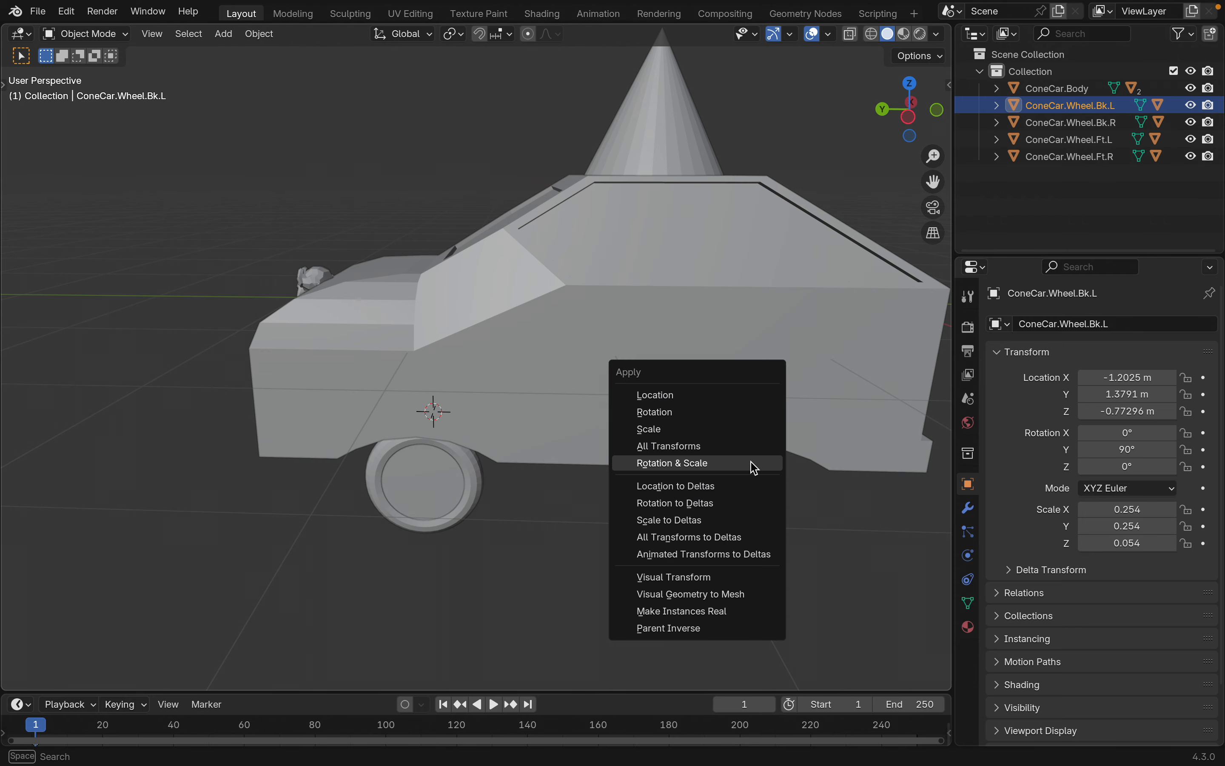
pyautogui.click(751, 461)
# Step: Apply the rotation and scale transforms to the front-right and back-right wheels
pyautogui.hscroll(-10, 751, 461)
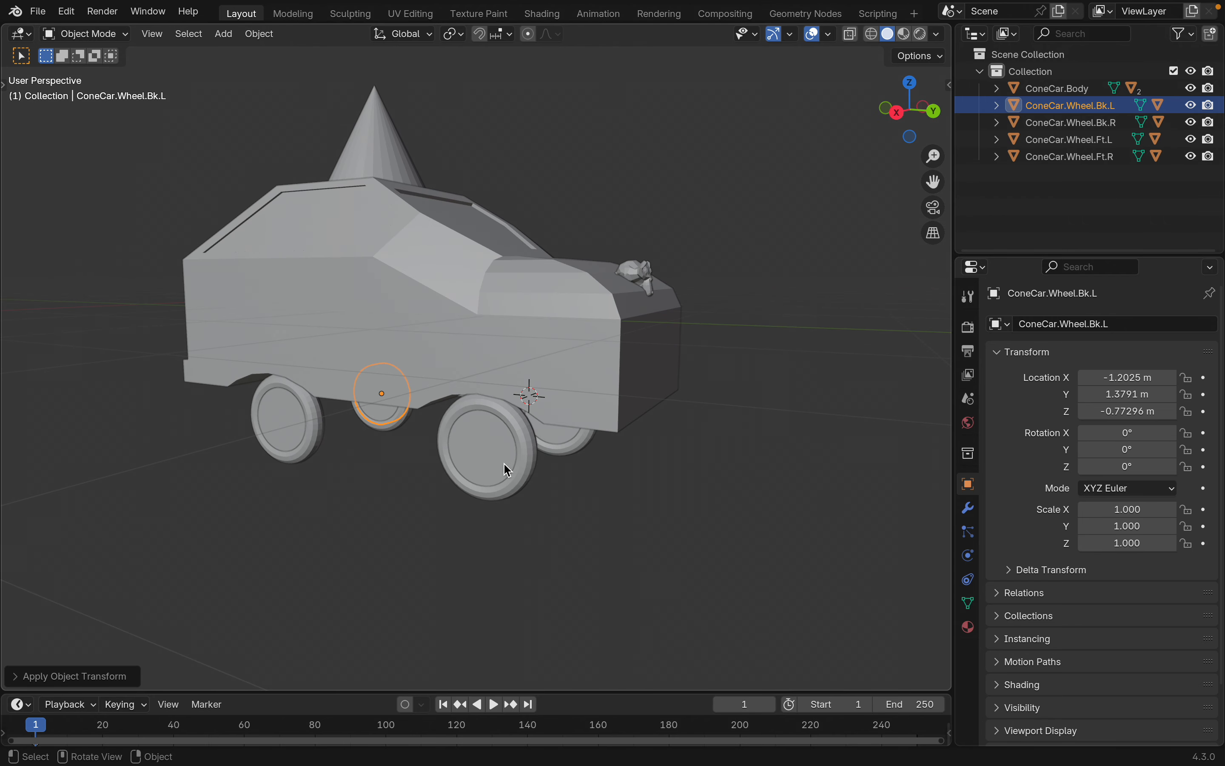
pyautogui.click(497, 453)
pyautogui.hotkey('ctrl', 'a')
pyautogui.click(496, 456)
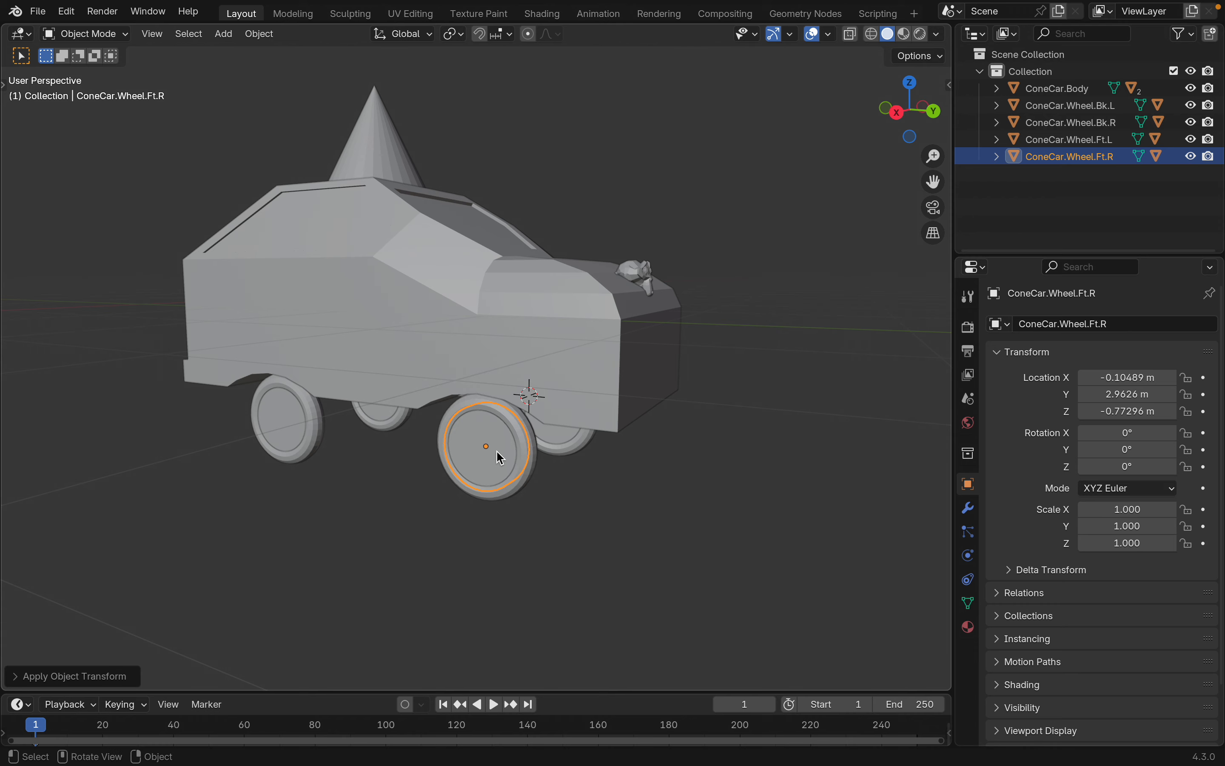
pyautogui.hscroll(-5, 500, 457)
pyautogui.click(245, 485)
pyautogui.hotkey('ctrl', 'a')
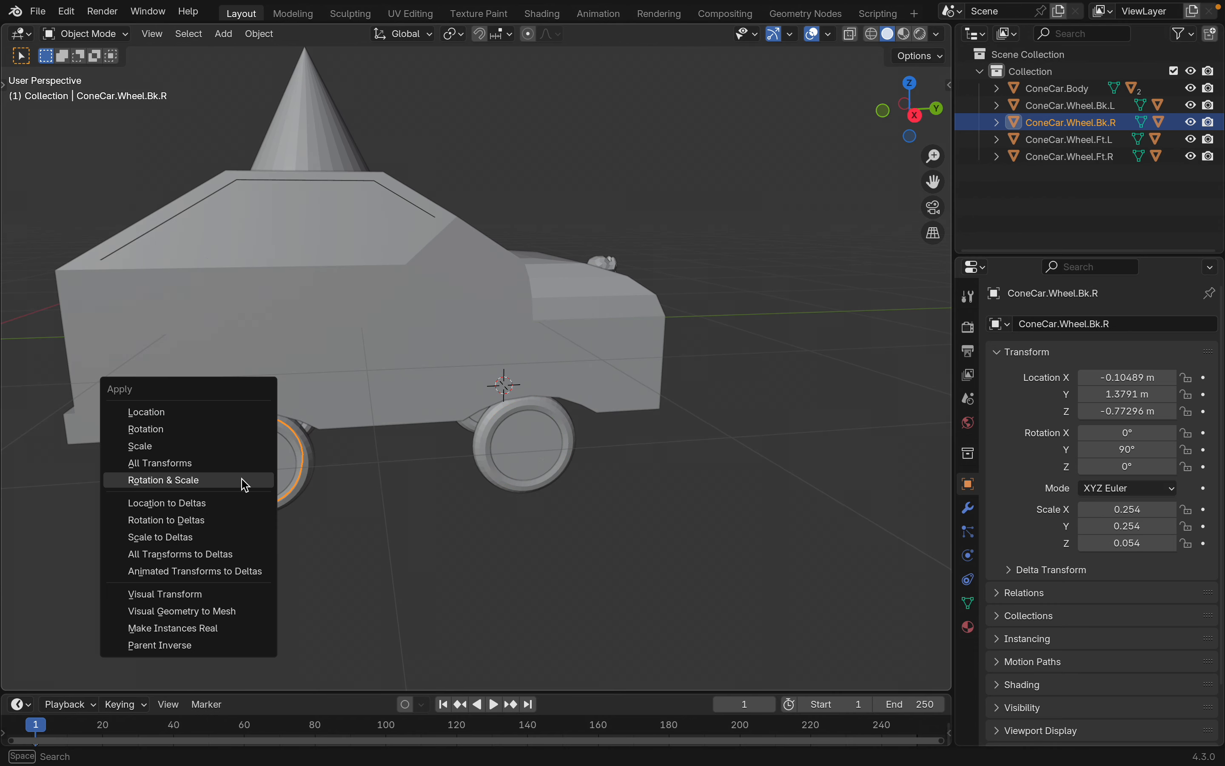
pyautogui.click(245, 485)
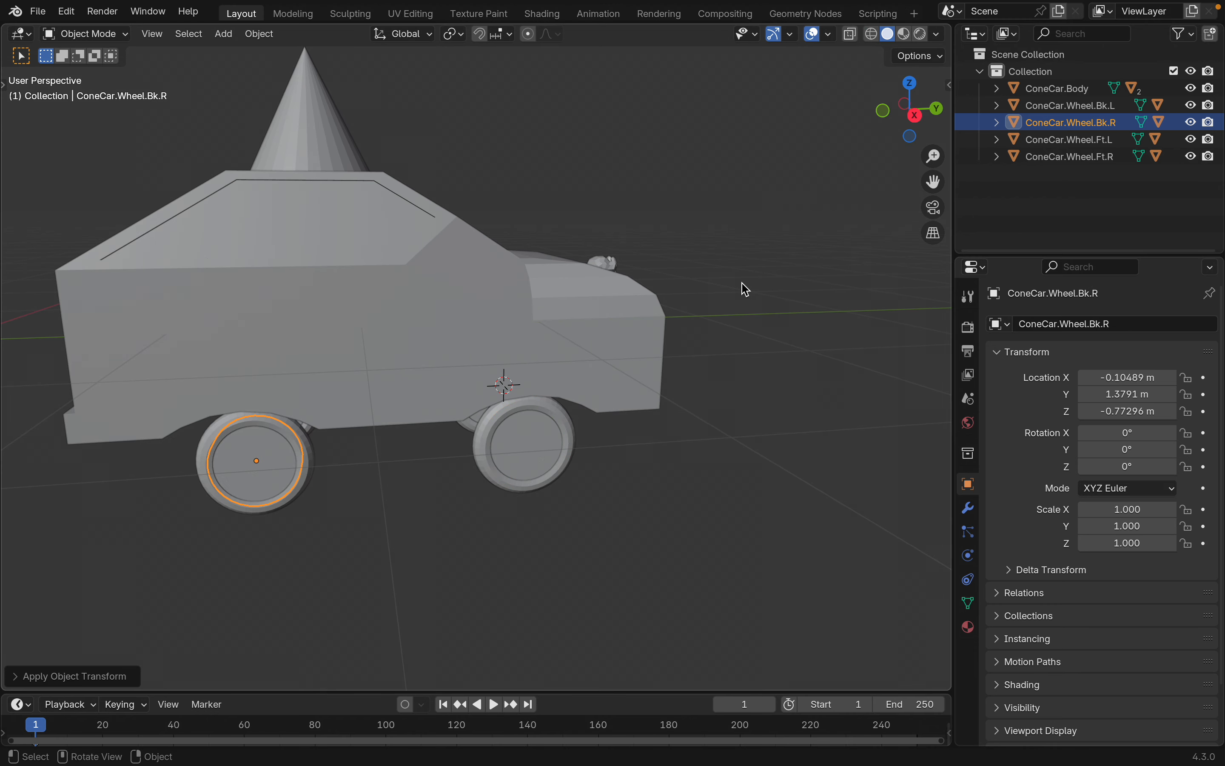
# Step: Add a Car (deformation rig) armature for all four wheels and the car body, with the body as the active object
pyautogui.hscroll(-10, 746, 289)
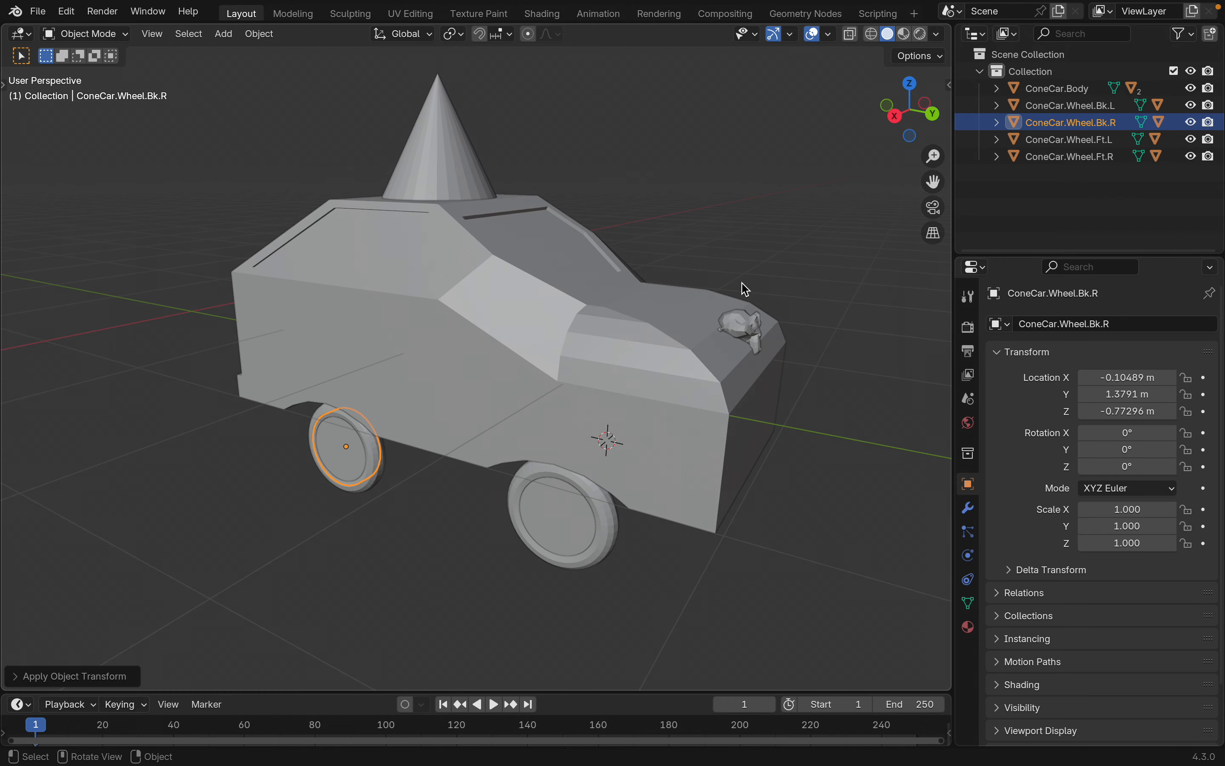
pyautogui.scroll(-15, 670, 405)
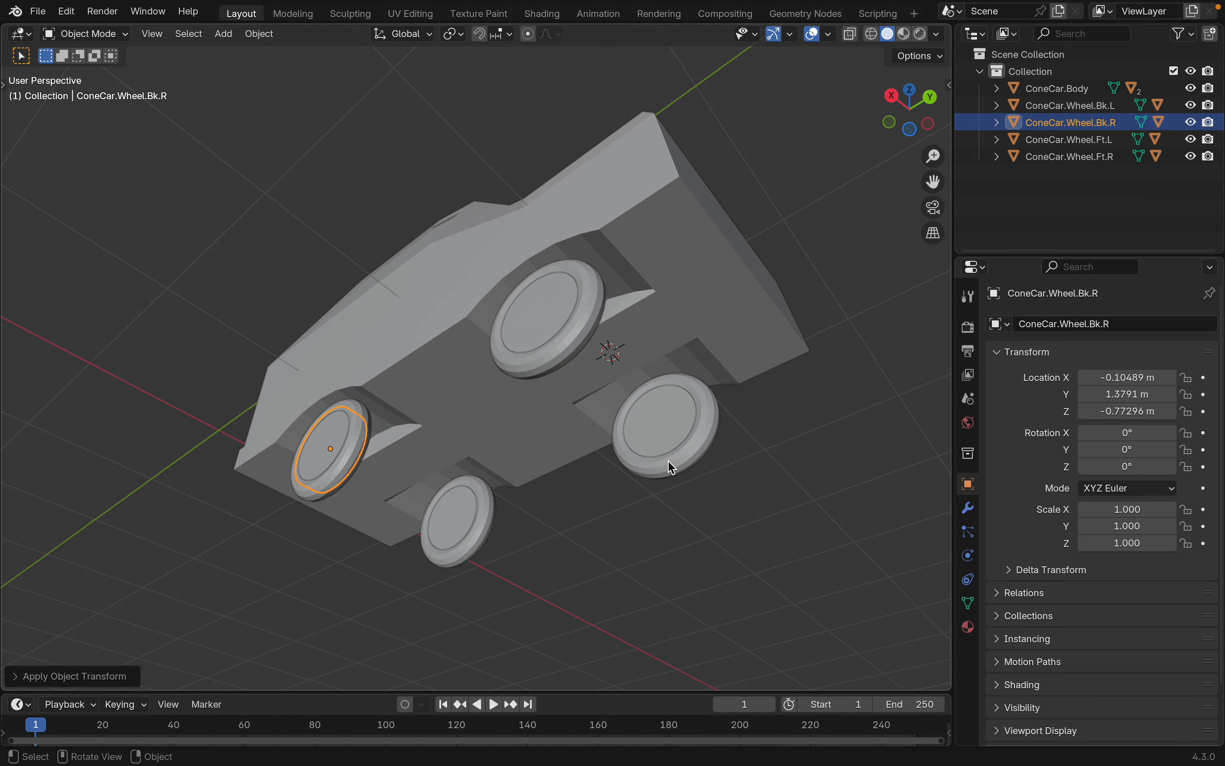
pyautogui.scroll(5, 445, 451)
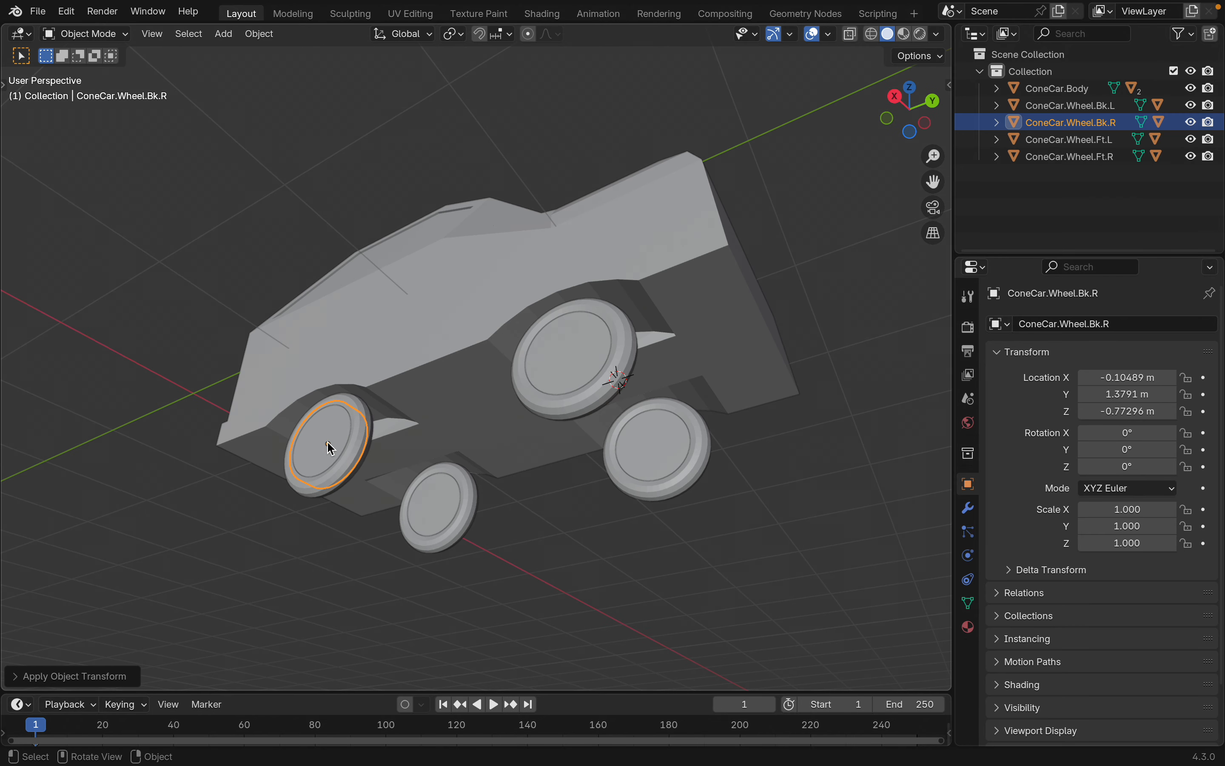
pyautogui.keyDown('shift'); pyautogui.click(429, 501); pyautogui.keyUp('shift')
pyautogui.keyDown('shift'); pyautogui.click(637, 438); pyautogui.keyUp('shift')
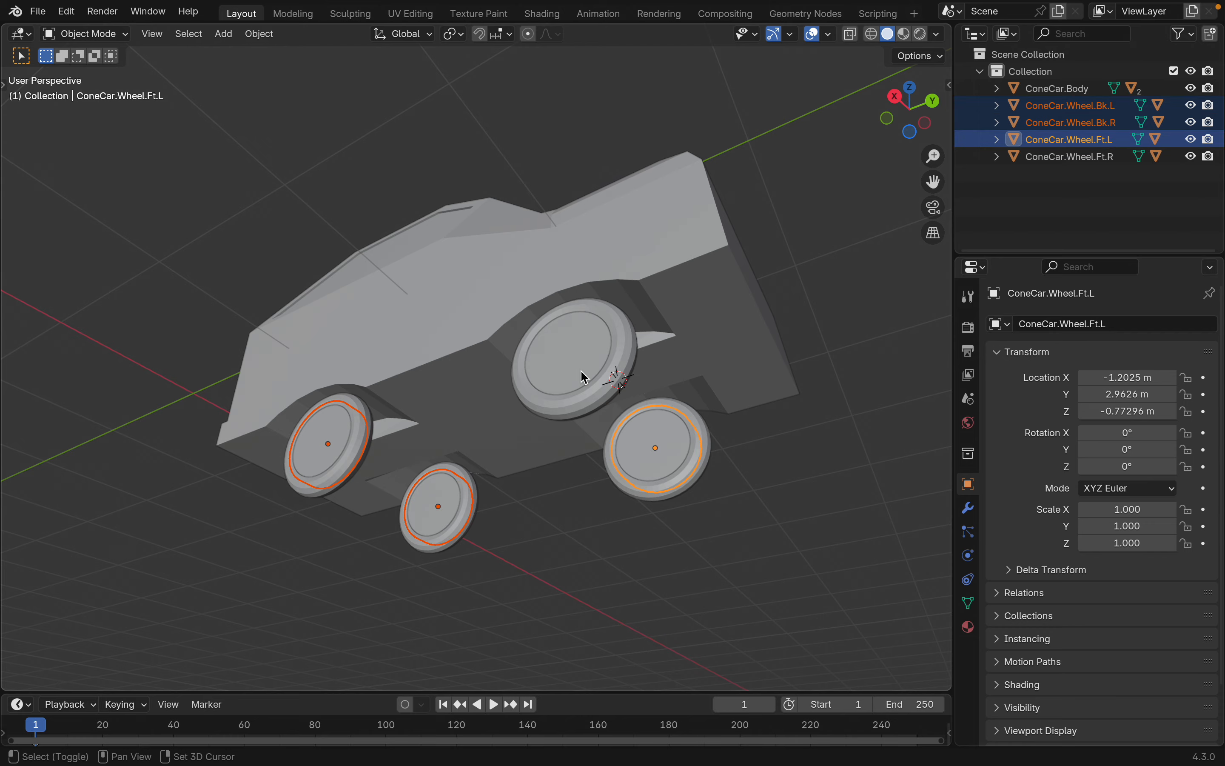
pyautogui.keyDown('shift'); pyautogui.click(585, 378); pyautogui.keyUp('shift')
pyautogui.keyDown('shift'); pyautogui.click(482, 272); pyautogui.keyUp('shift')
pyautogui.scroll(15, 482, 274)
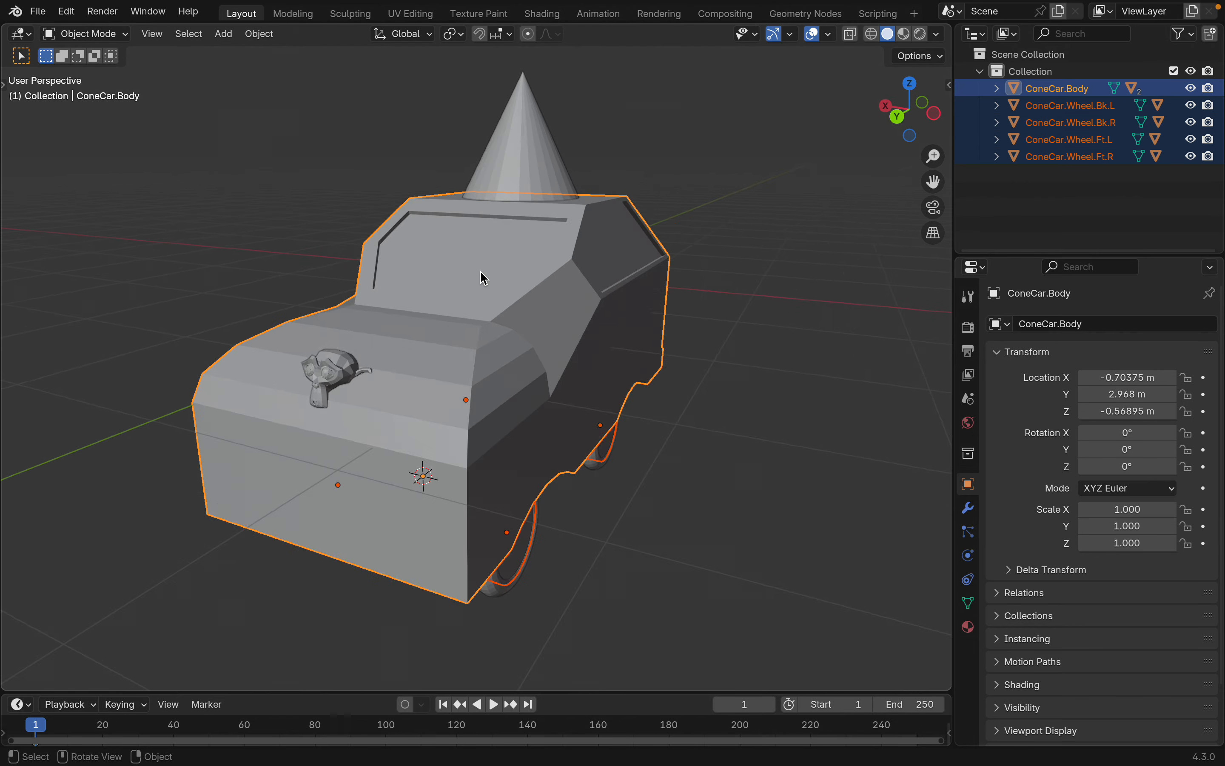
pyautogui.hscroll(10, 480, 271)
pyautogui.keyDown('shift'); pyautogui.hscroll(-5, 480, 271); pyautogui.keyUp('shift')
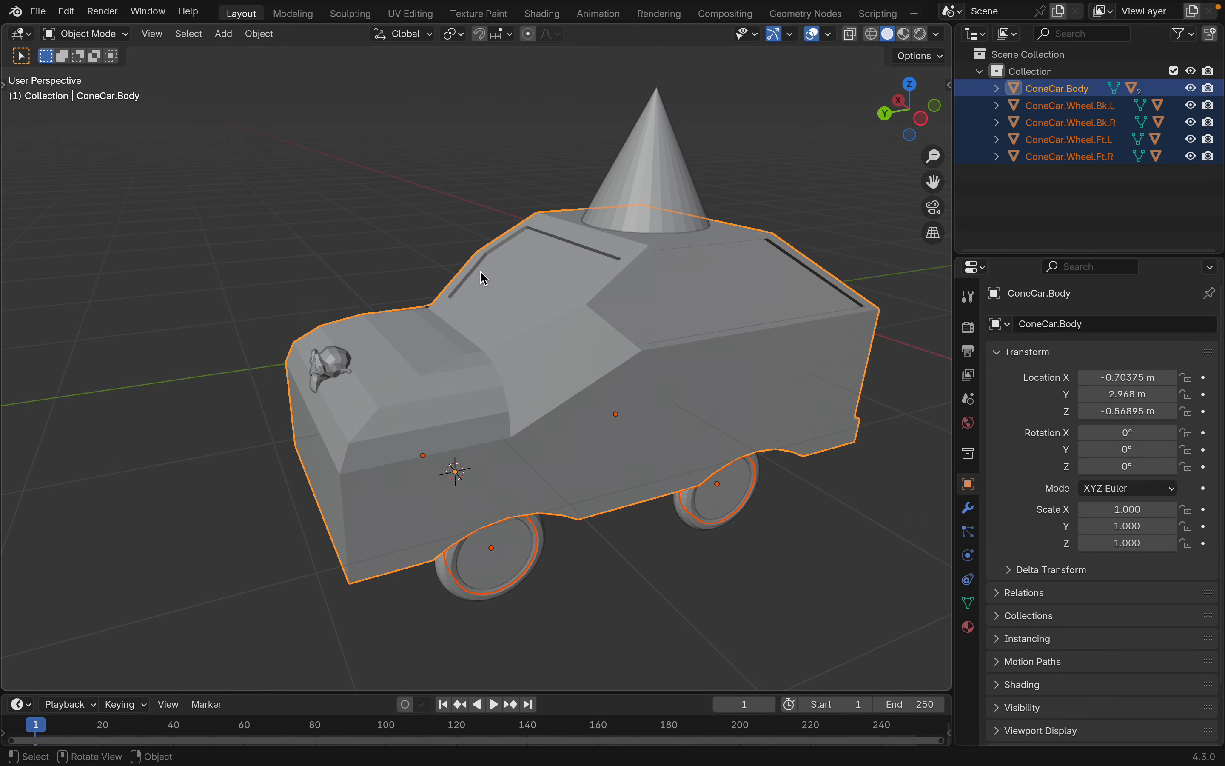
pyautogui.click(227, 31)
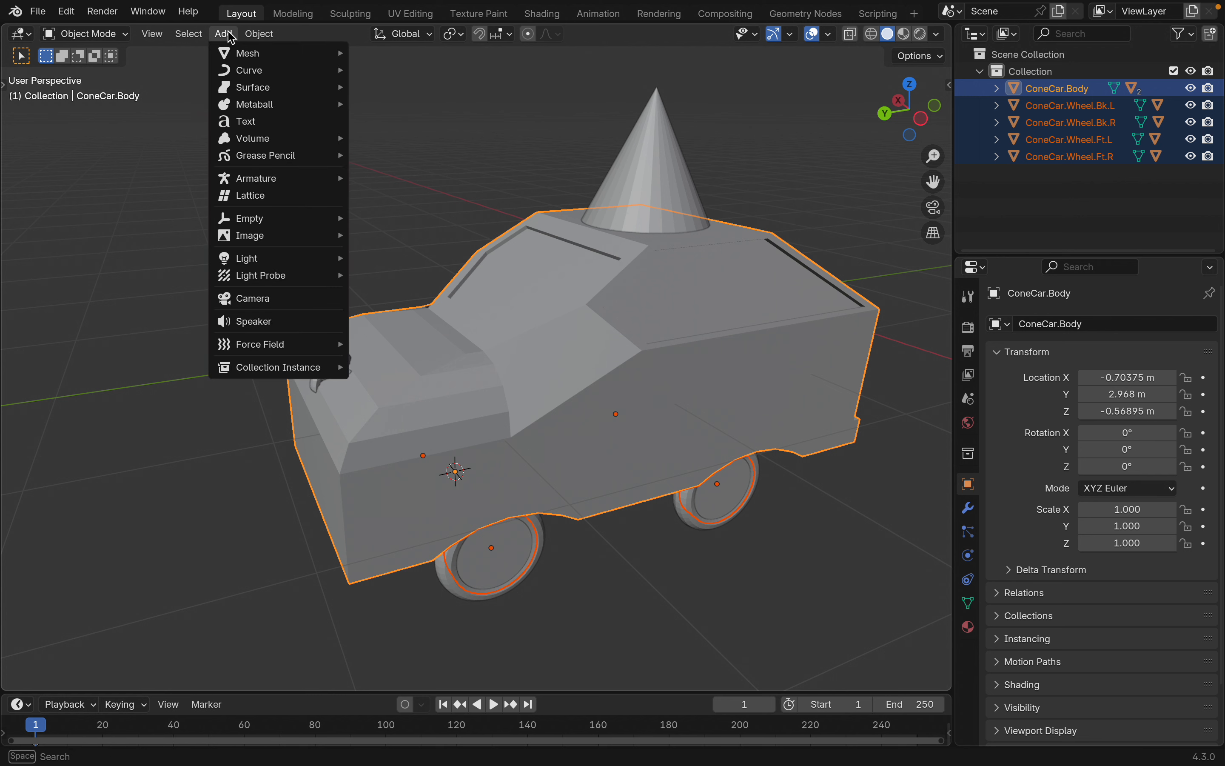
pyautogui.moveTo(280, 177)
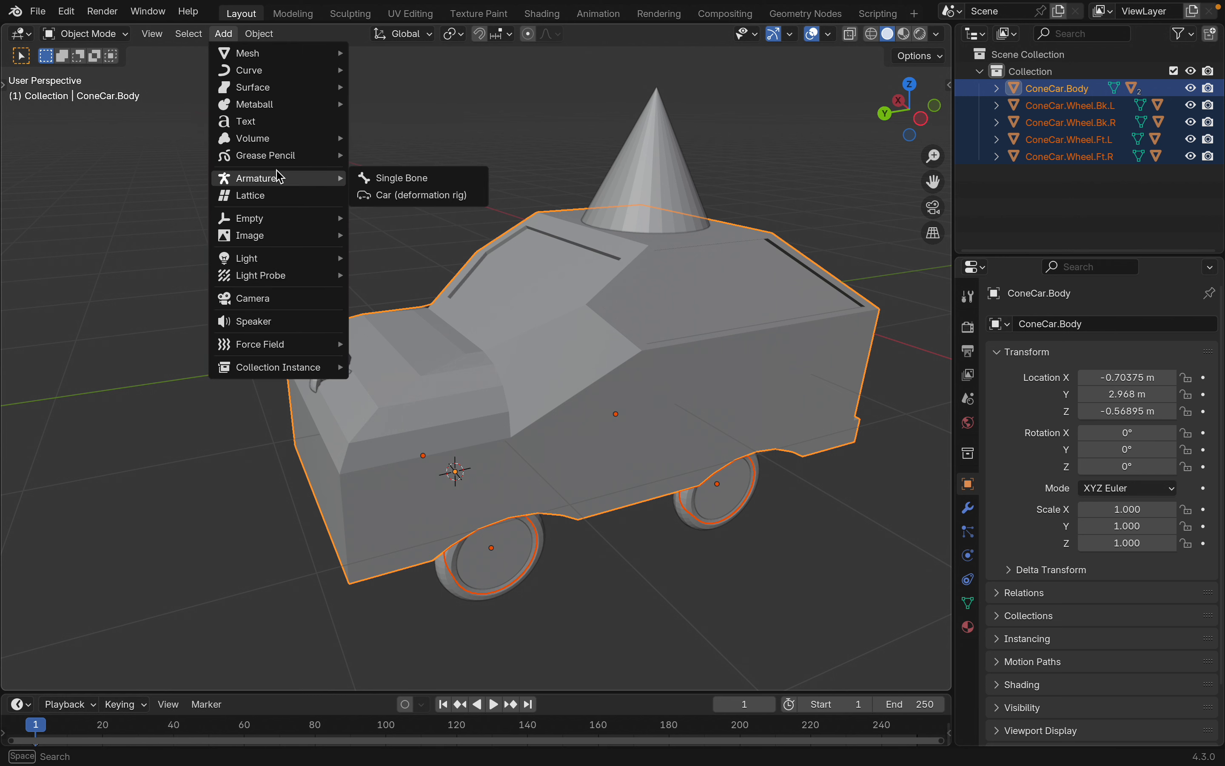
pyautogui.click(393, 196)
# Step: Examine from several angles how the bones of the new car rig and the wheels line up with the car body
pyautogui.scroll(-10, 389, 194)
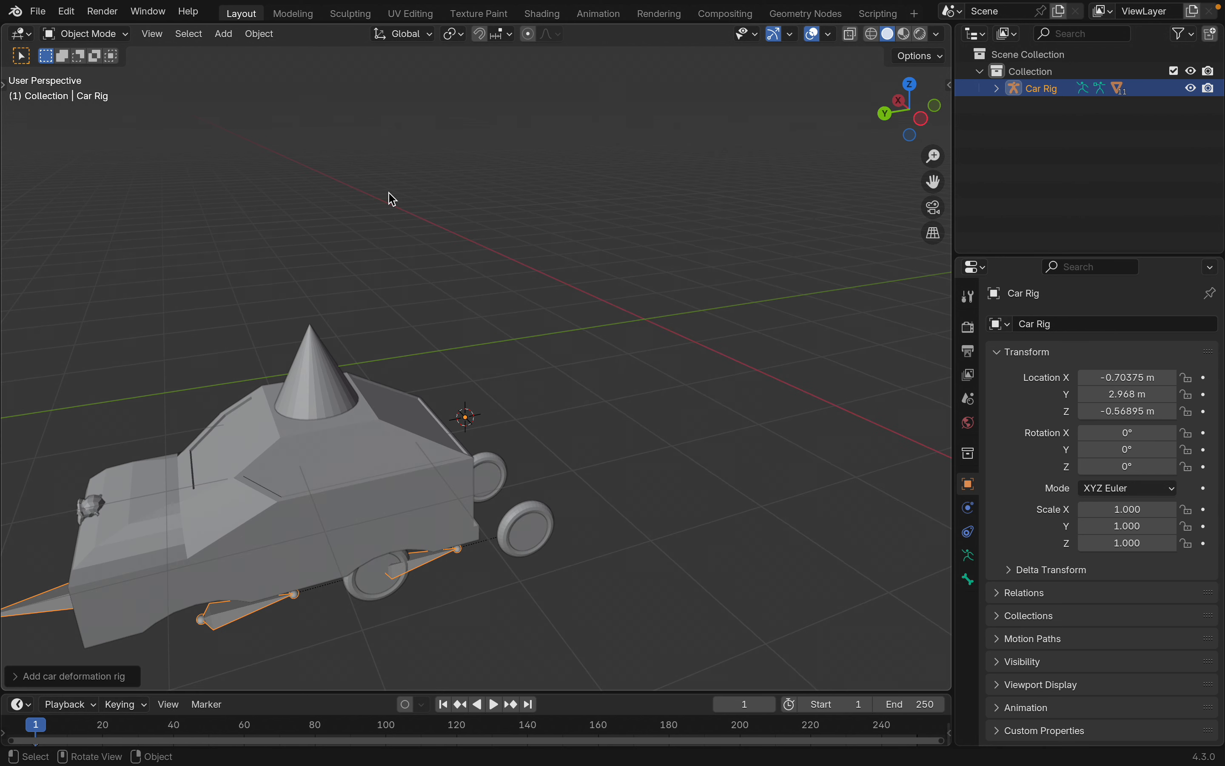
pyautogui.keyDown('shift'); pyautogui.hscroll(-5, 388, 204); pyautogui.keyUp('shift')
pyautogui.scroll(10, 392, 208)
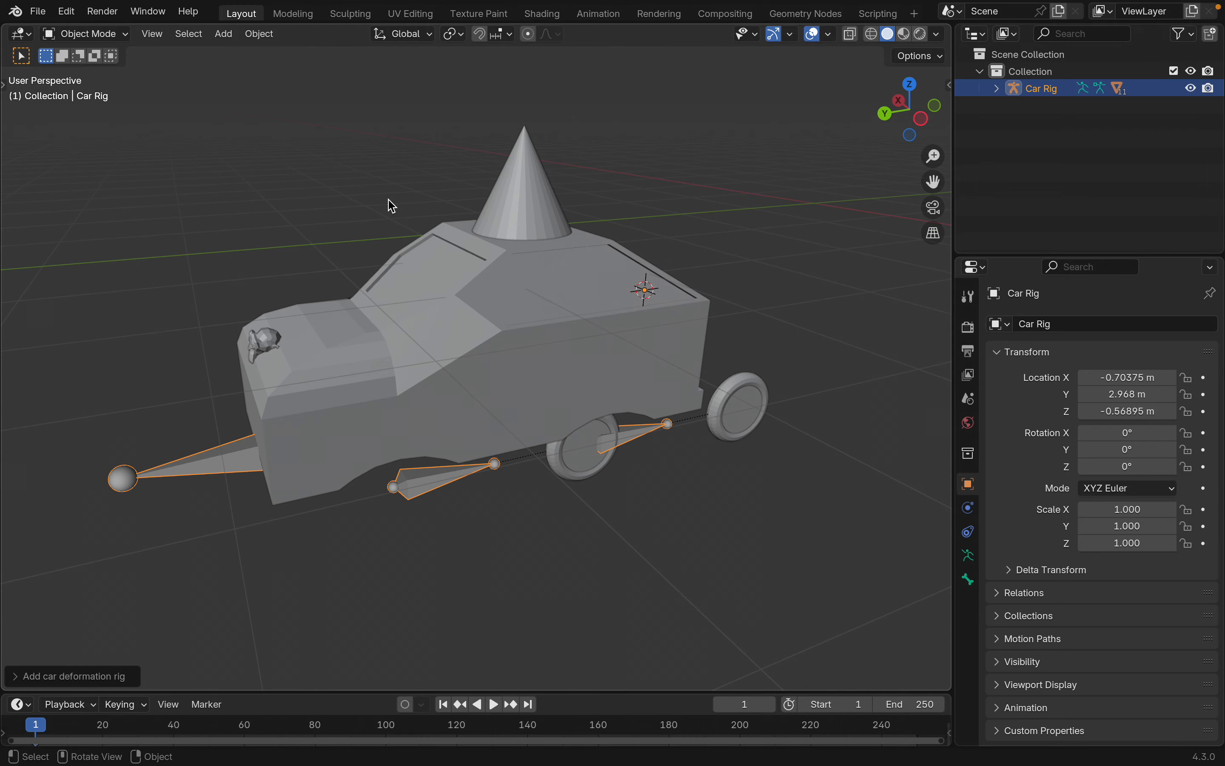
pyautogui.scroll(-5, 390, 200)
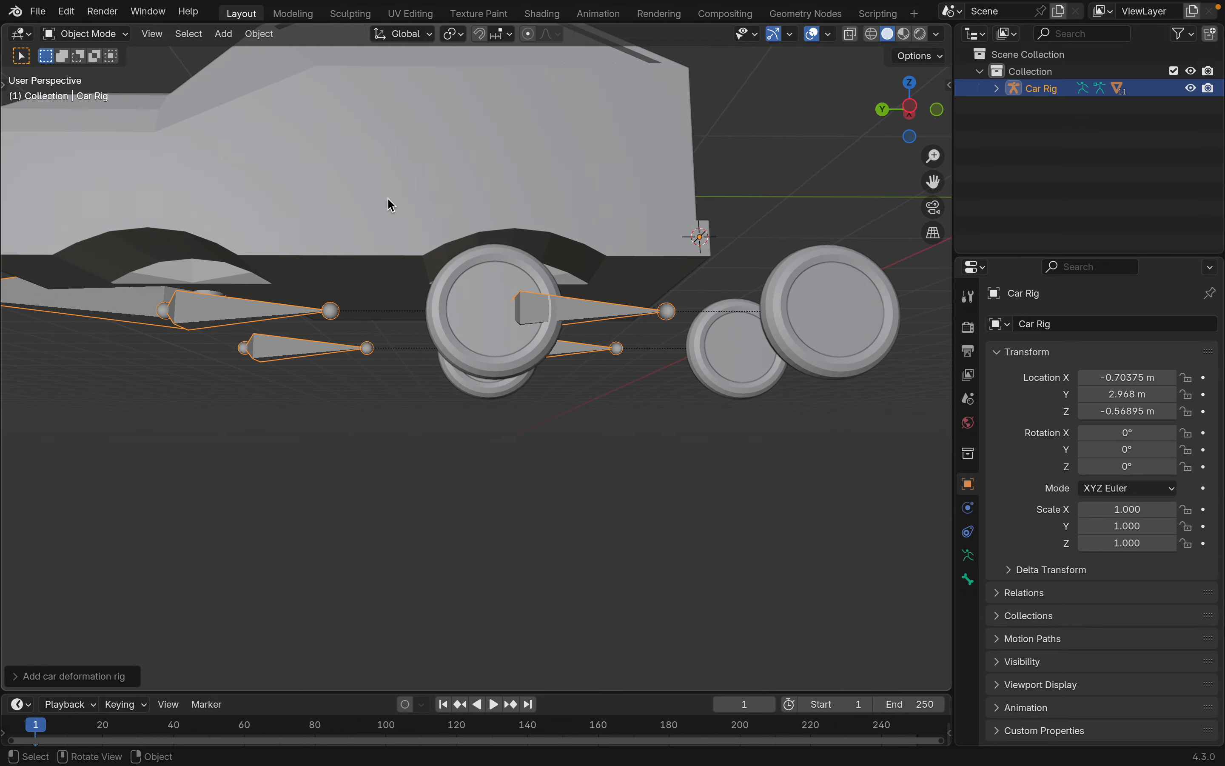
pyautogui.moveTo(388, 197); pyautogui.dragTo(388, 232, button='middle')
pyautogui.scroll(5, 385, 226)
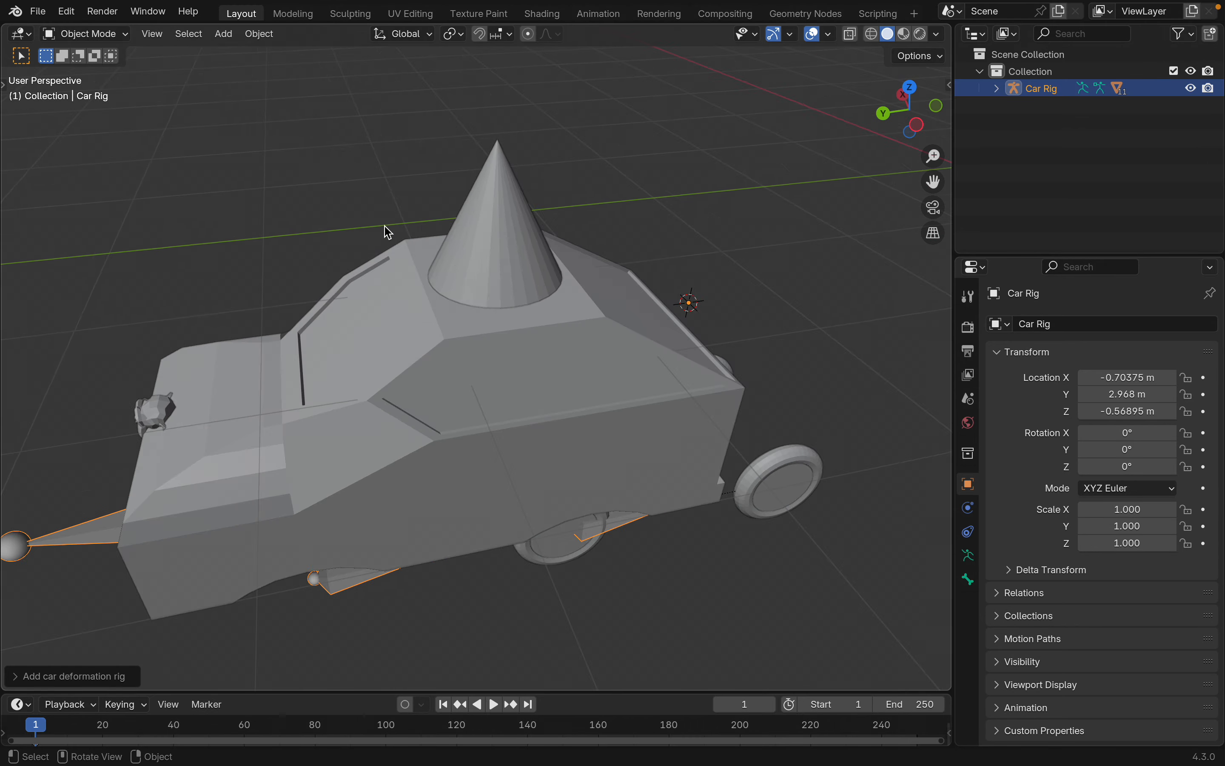
pyautogui.scroll(-5, 385, 228)
pyautogui.scroll(-3, 384, 228)
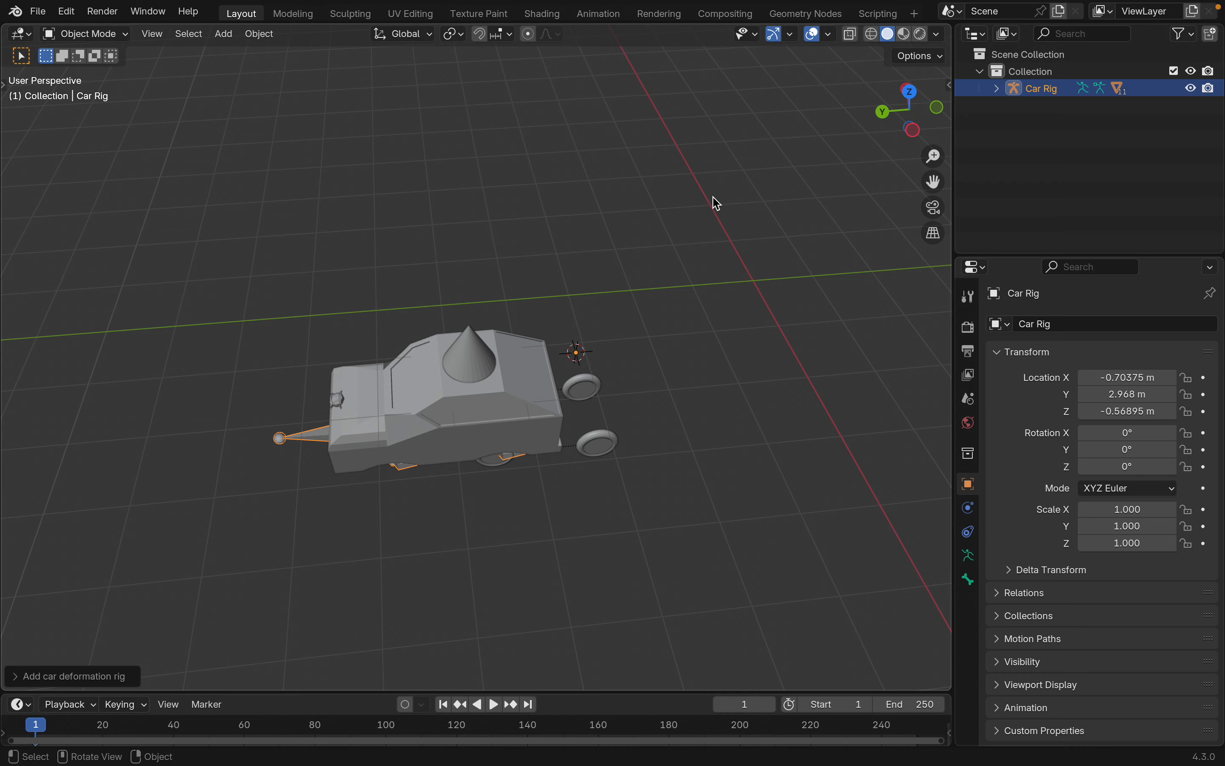
pyautogui.scroll(-5, 768, 279)
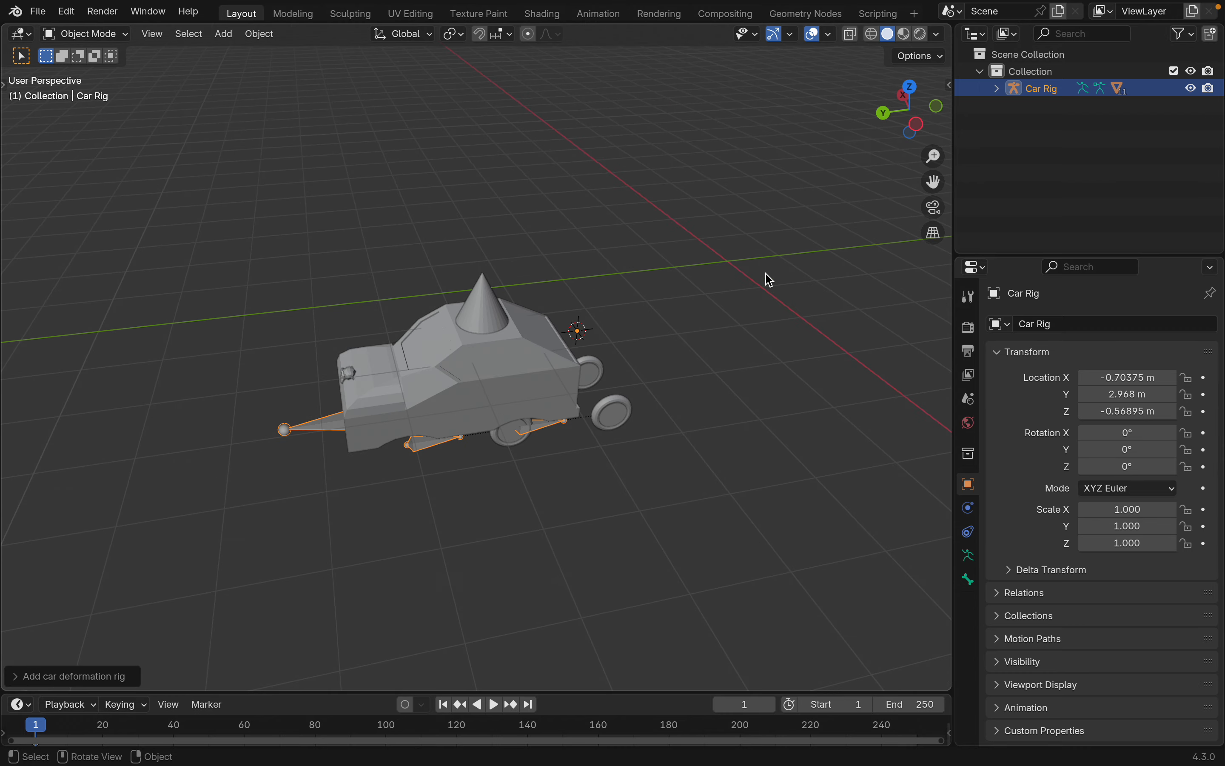
pyautogui.scroll(3, 769, 280)
pyautogui.scroll(-10, 765, 273)
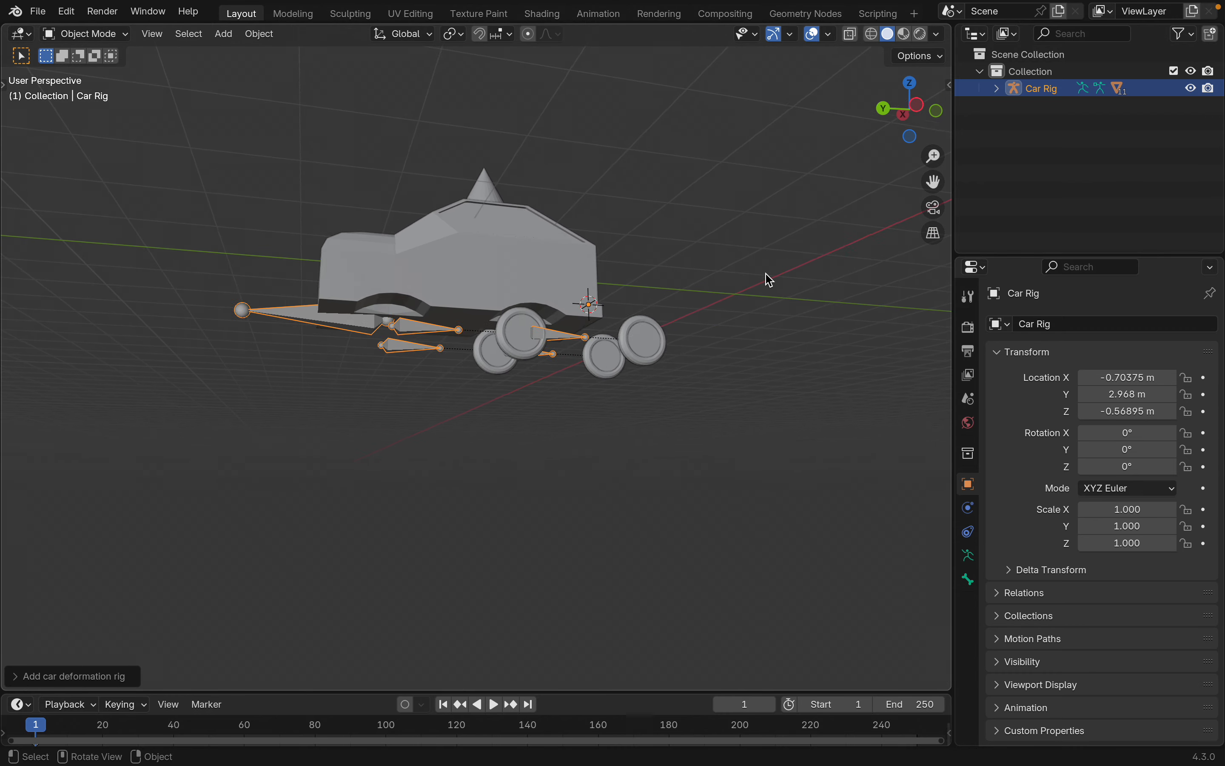
pyautogui.scroll(3, 782, 238)
pyautogui.scroll(5, 782, 238)
pyautogui.keyDown('shift'); pyautogui.hscroll(-5, 781, 238); pyautogui.keyUp('shift')
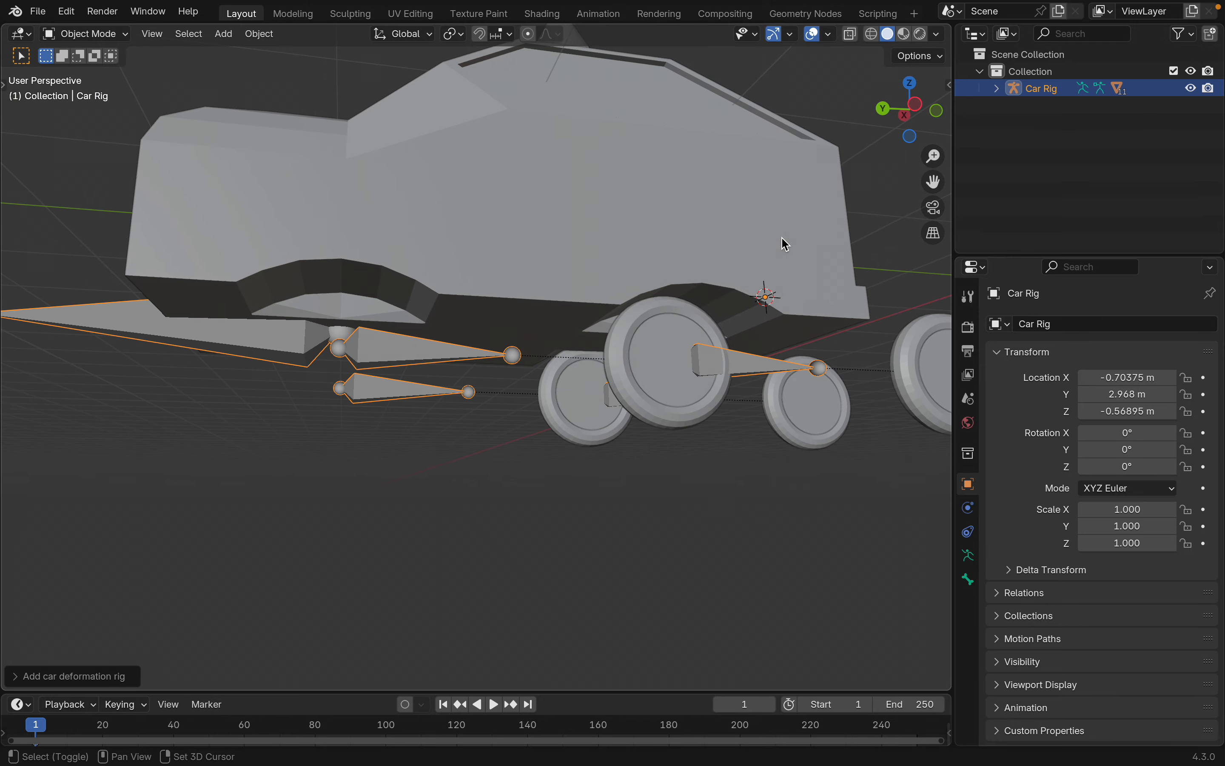
pyautogui.hscroll(-8, 781, 239)
pyautogui.hscroll(-3, 785, 245)
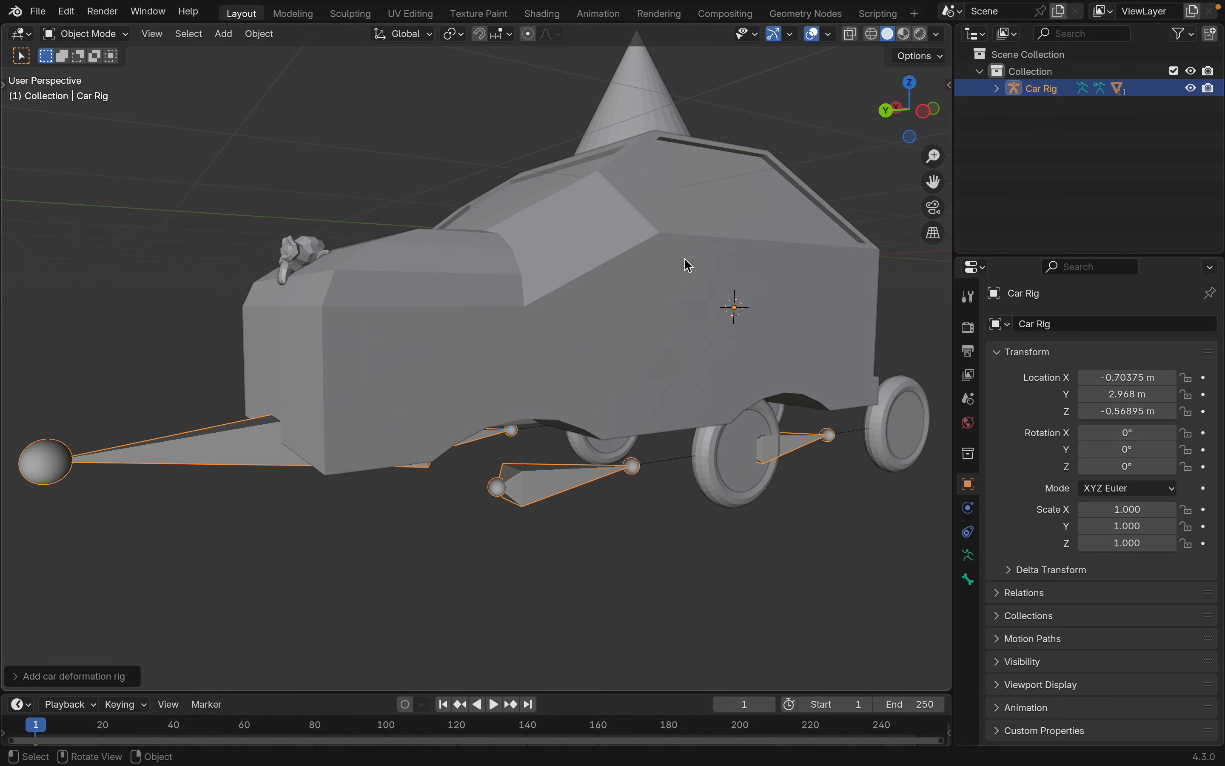
pyautogui.scroll(-6, 687, 264)
# Step: In the car rig's Edit Mode, snap the 3D cursor to the head of the front-left wheel bone, DEF-Wheel.Ft.L
pyautogui.click(418, 398)
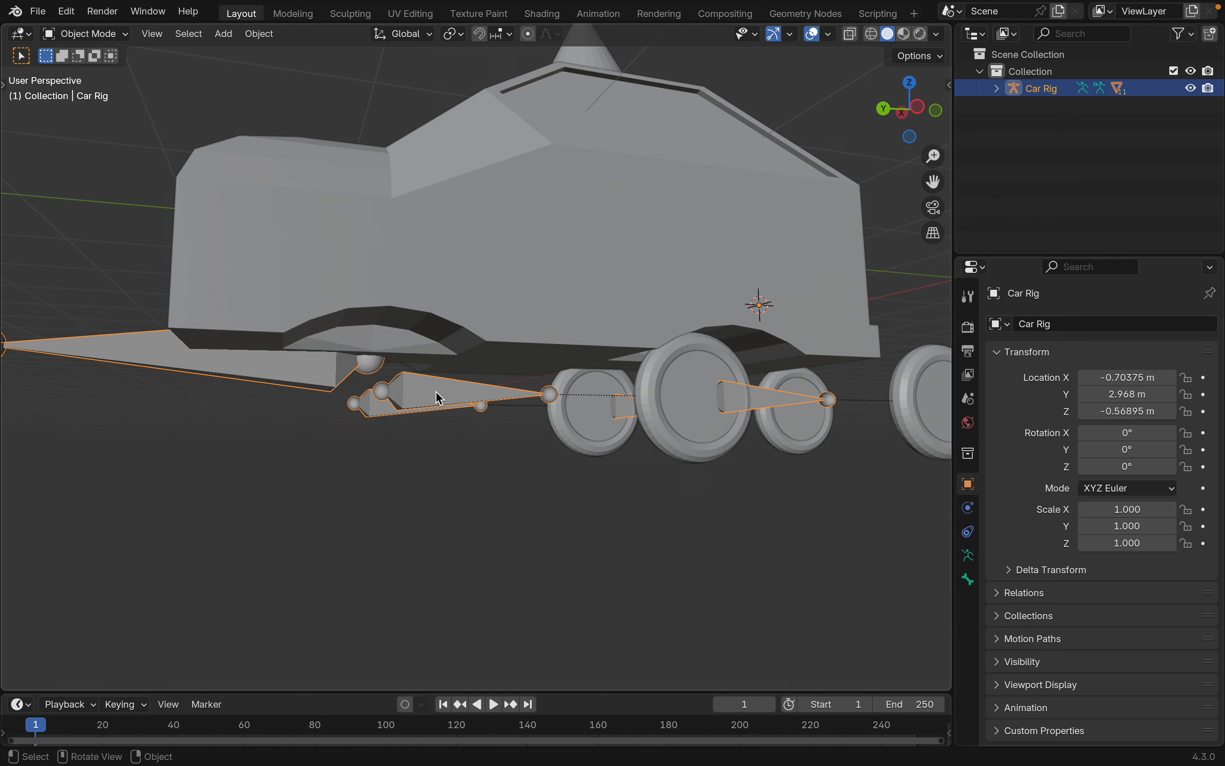
pyautogui.keyDown('shift'); pyautogui.hscroll(-5, 471, 395); pyautogui.keyUp('shift')
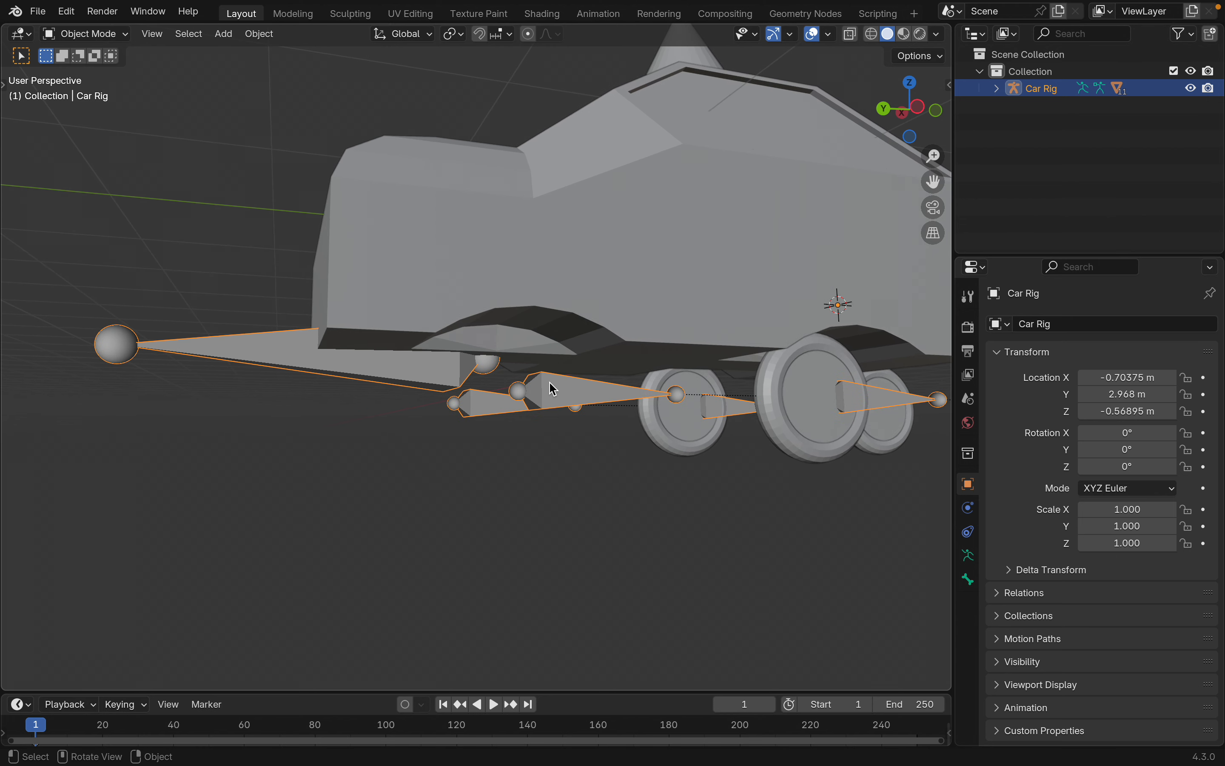
pyautogui.click(86, 33)
pyautogui.click(103, 72)
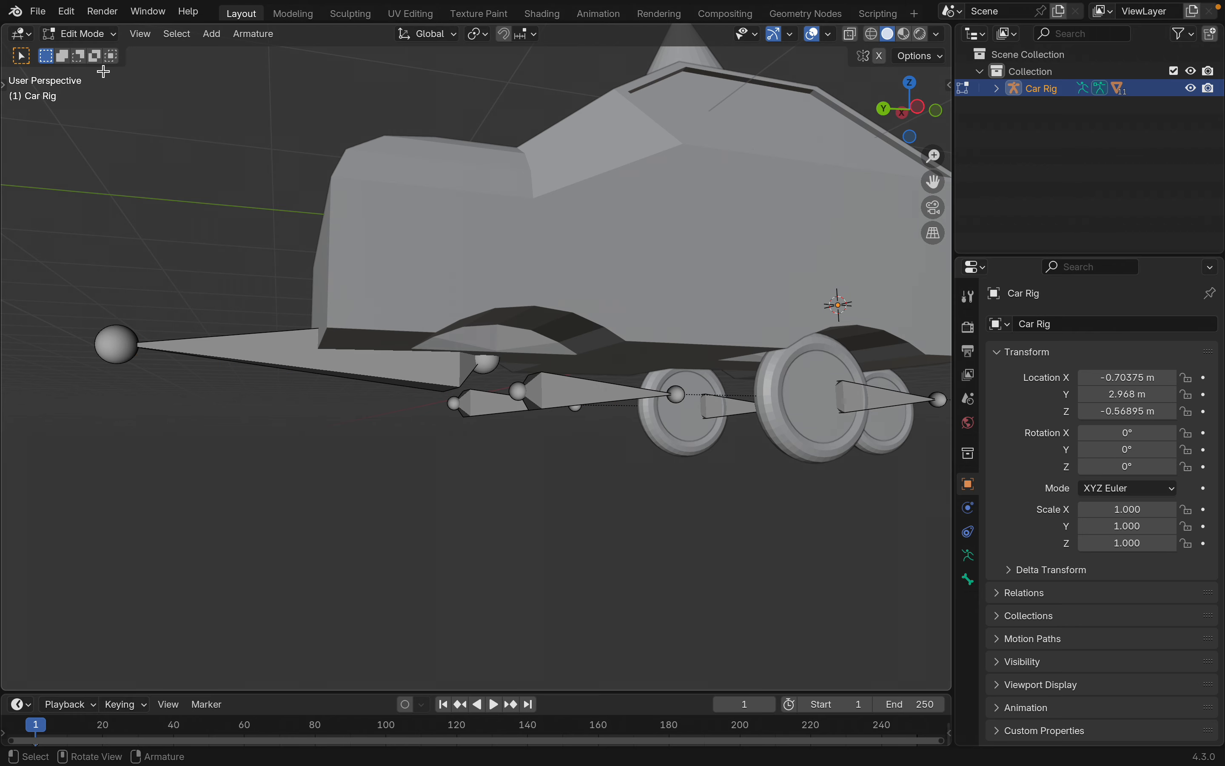
pyautogui.click(520, 392)
pyautogui.scroll(4, 517, 393)
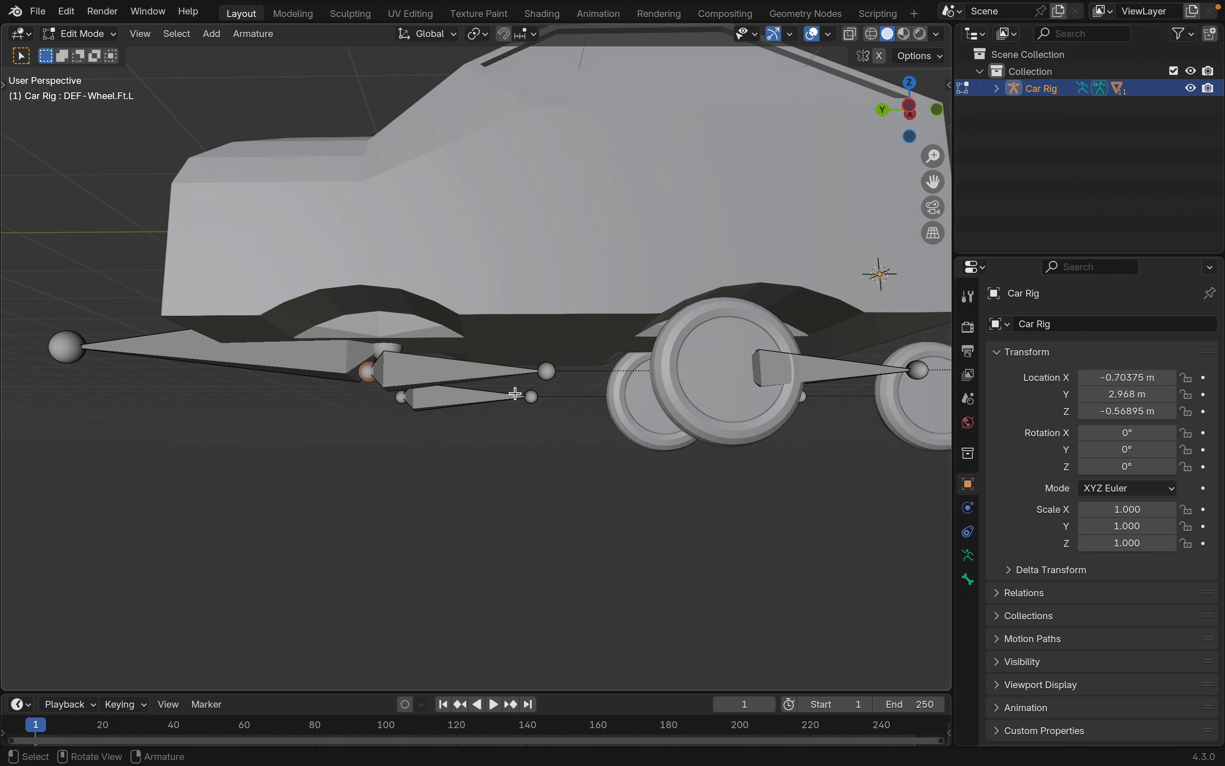
pyautogui.scroll(-2, 515, 393)
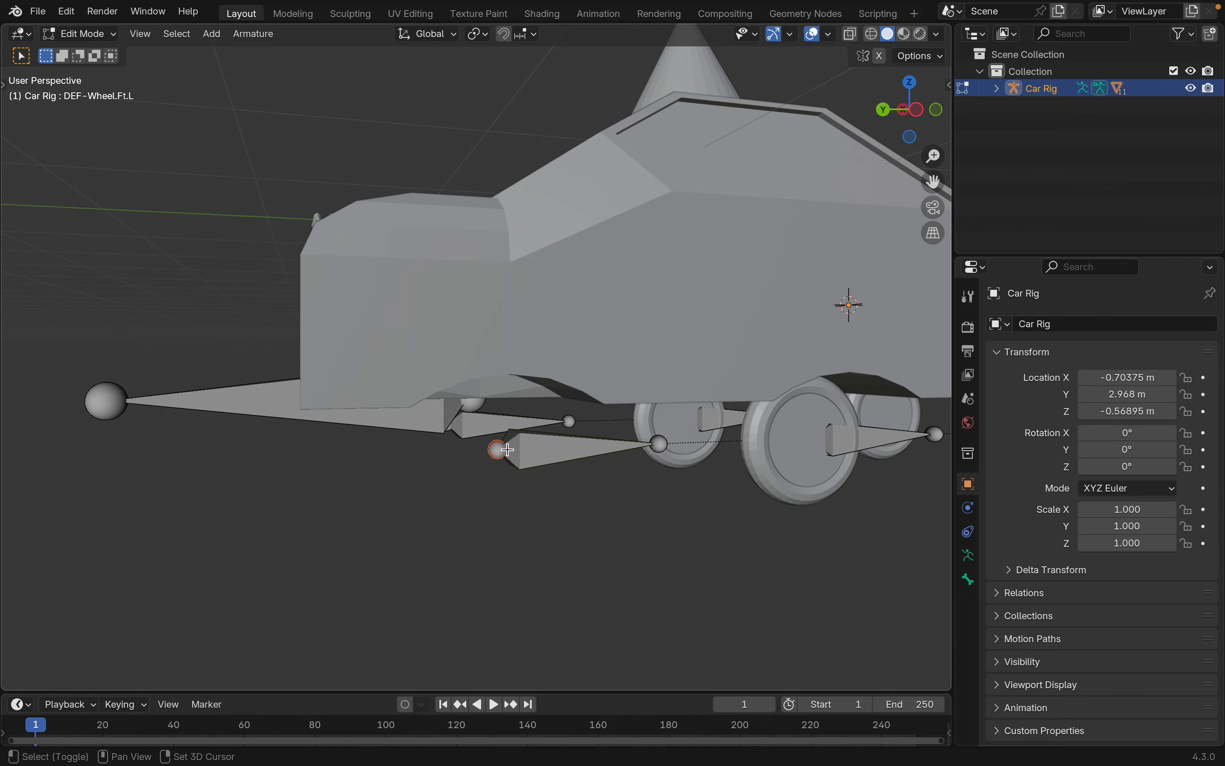
pyautogui.hotkey('shift', 's')
pyautogui.click(517, 532)
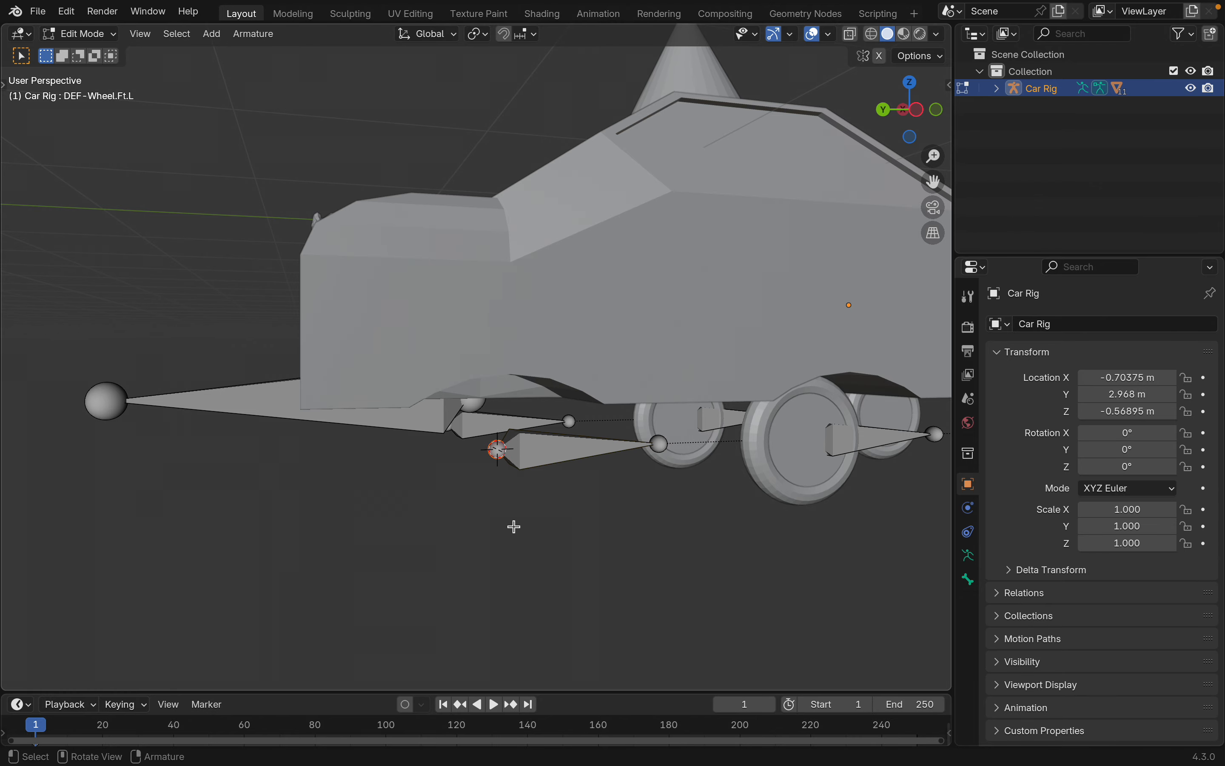
# Step: Return to Object Mode and select the front-left wheel, ConeCar.Wheel.Ft.L
pyautogui.press('Tab')
pyautogui.scroll(4, 517, 531)
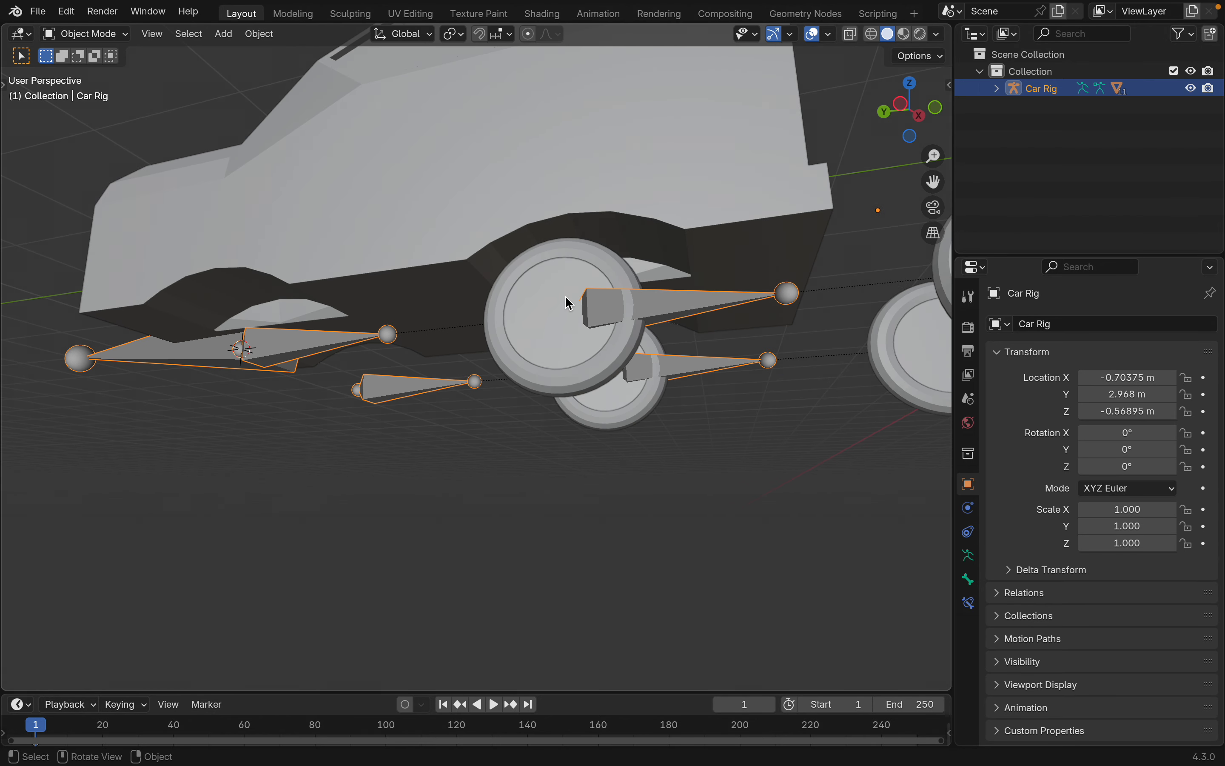
pyautogui.rightClick(566, 309)
pyautogui.press('Escape')
pyautogui.click(566, 286)
pyautogui.scroll(5, 562, 280)
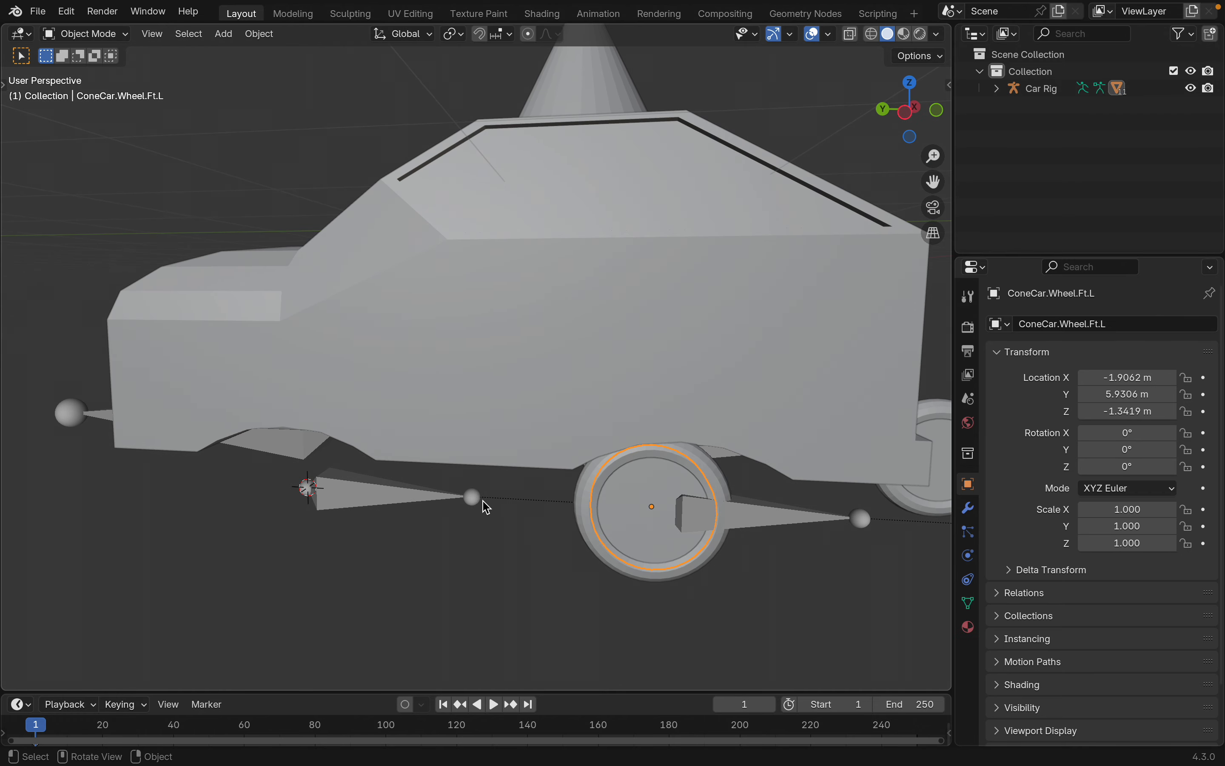
# Step: Try to move the front-left wheel freehand towards its bone under the front of the car
pyautogui.press('g')
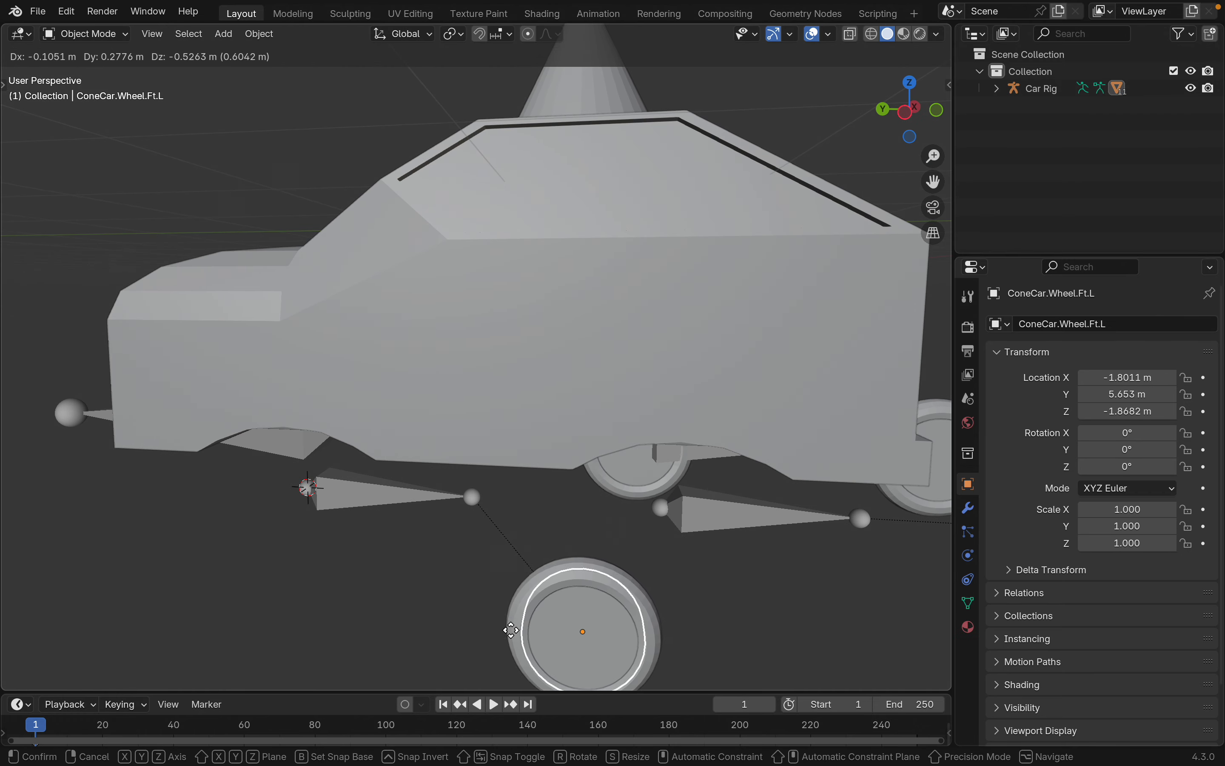
pyautogui.click(451, 522)
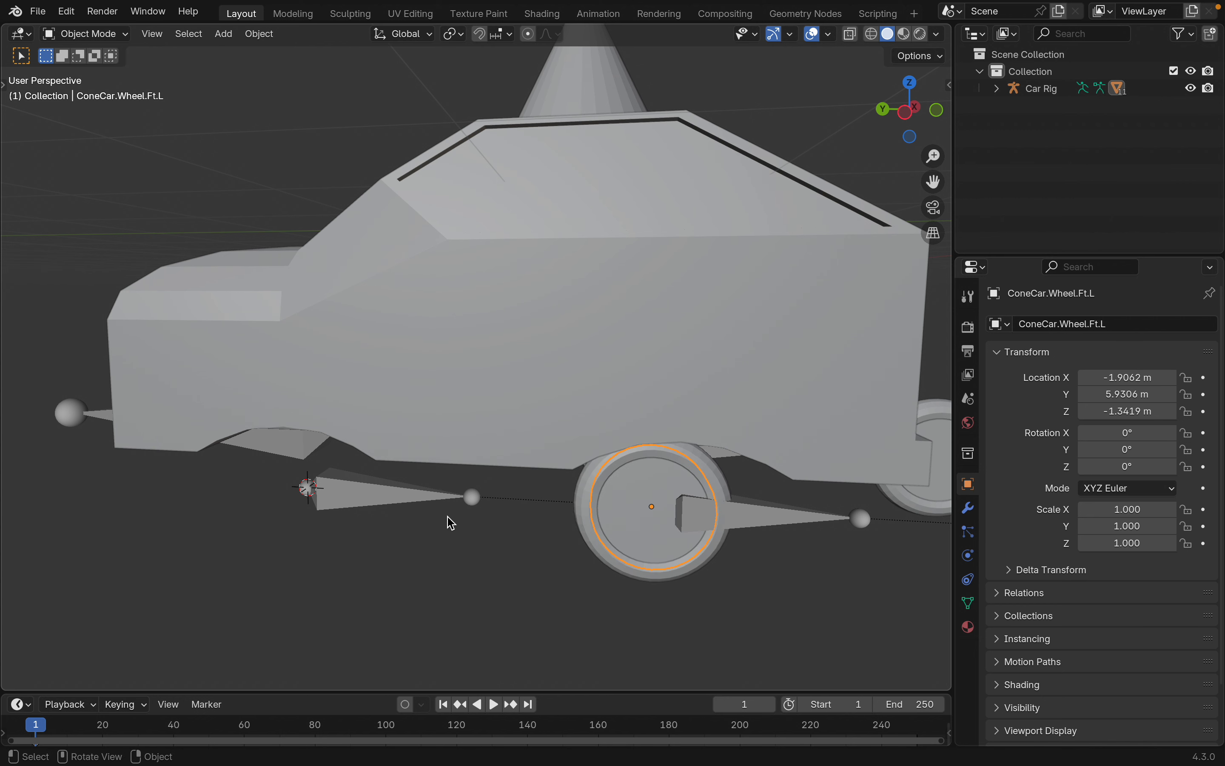
pyautogui.hscroll(-5, 451, 492)
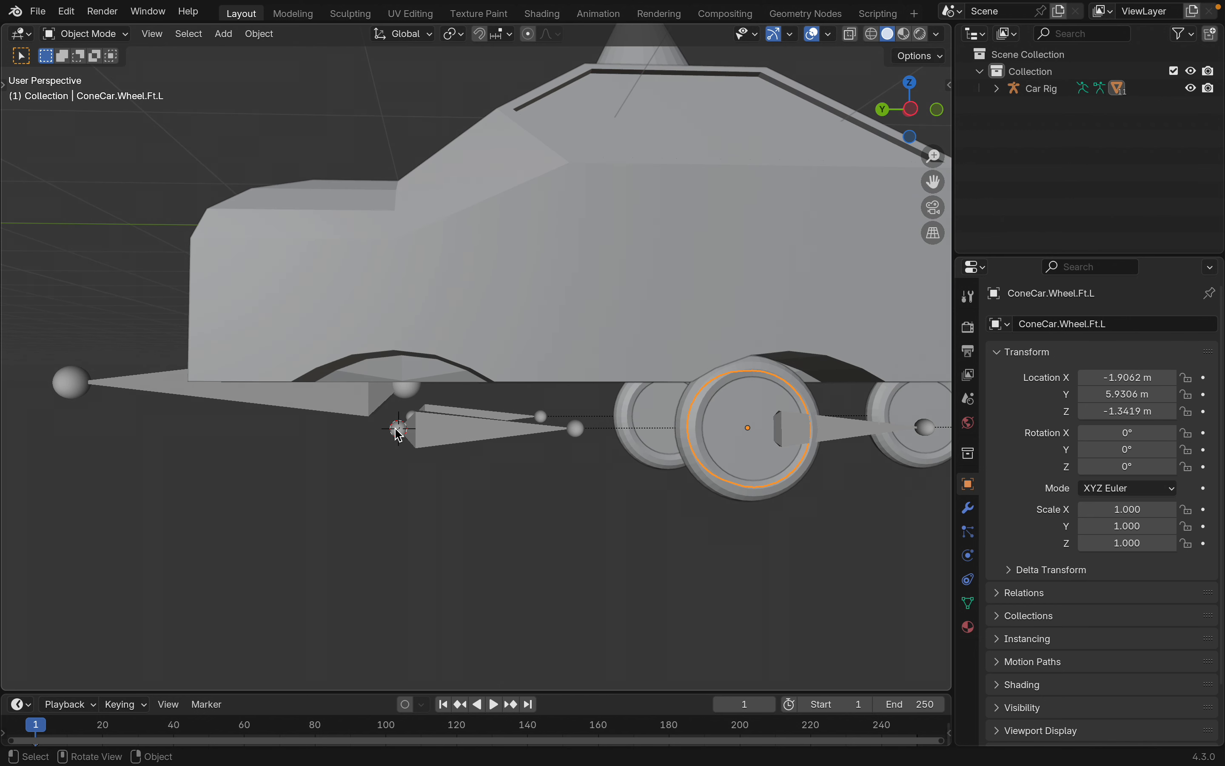
# Step: Snap the front-left wheel, ConeCar.Wheel.Ft.L, to the 3D cursor at its bone
pyautogui.hotkey('shift', 's')
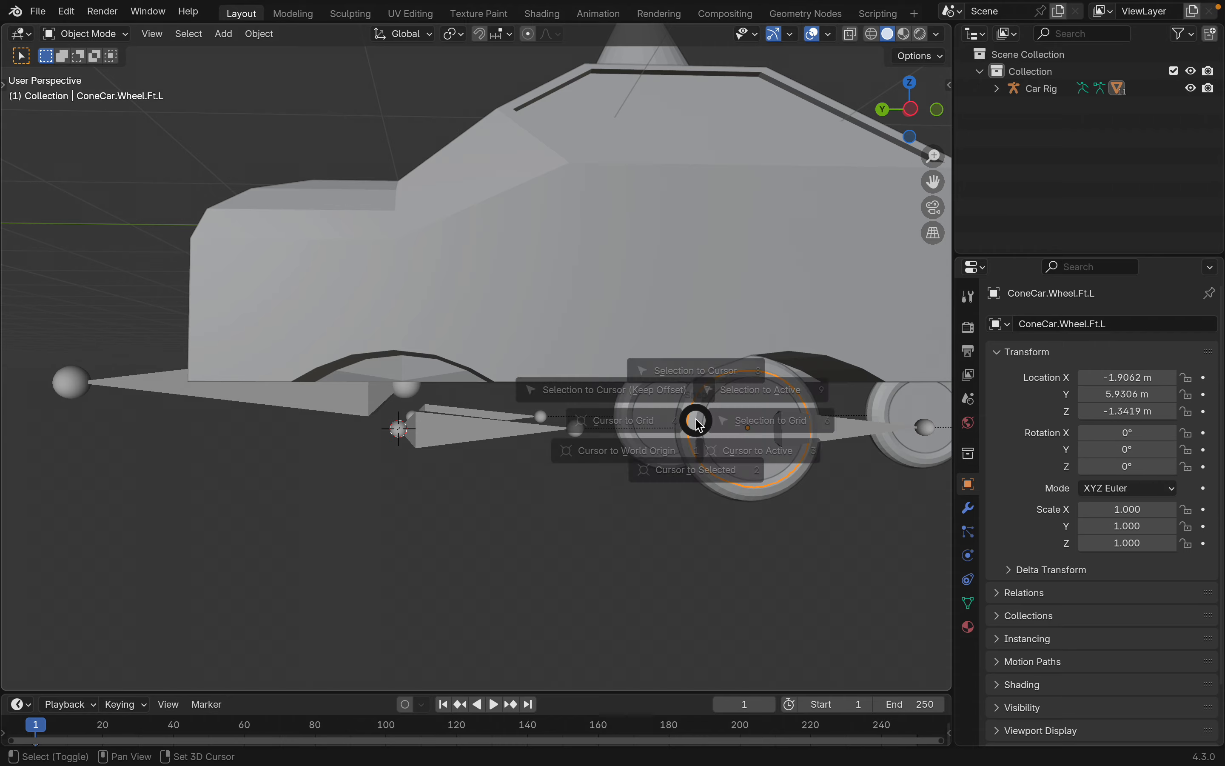
pyautogui.click(696, 335)
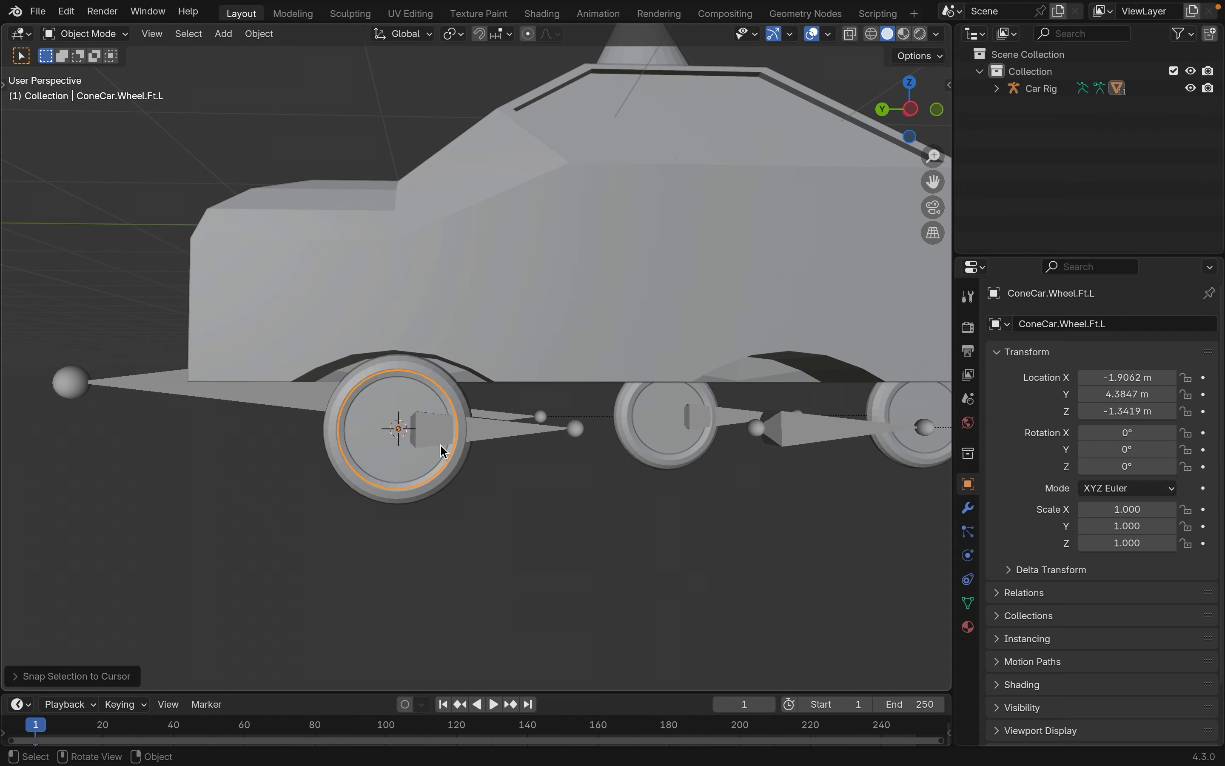
pyautogui.hscroll(-10, 468, 445)
pyautogui.hscroll(10, 468, 445)
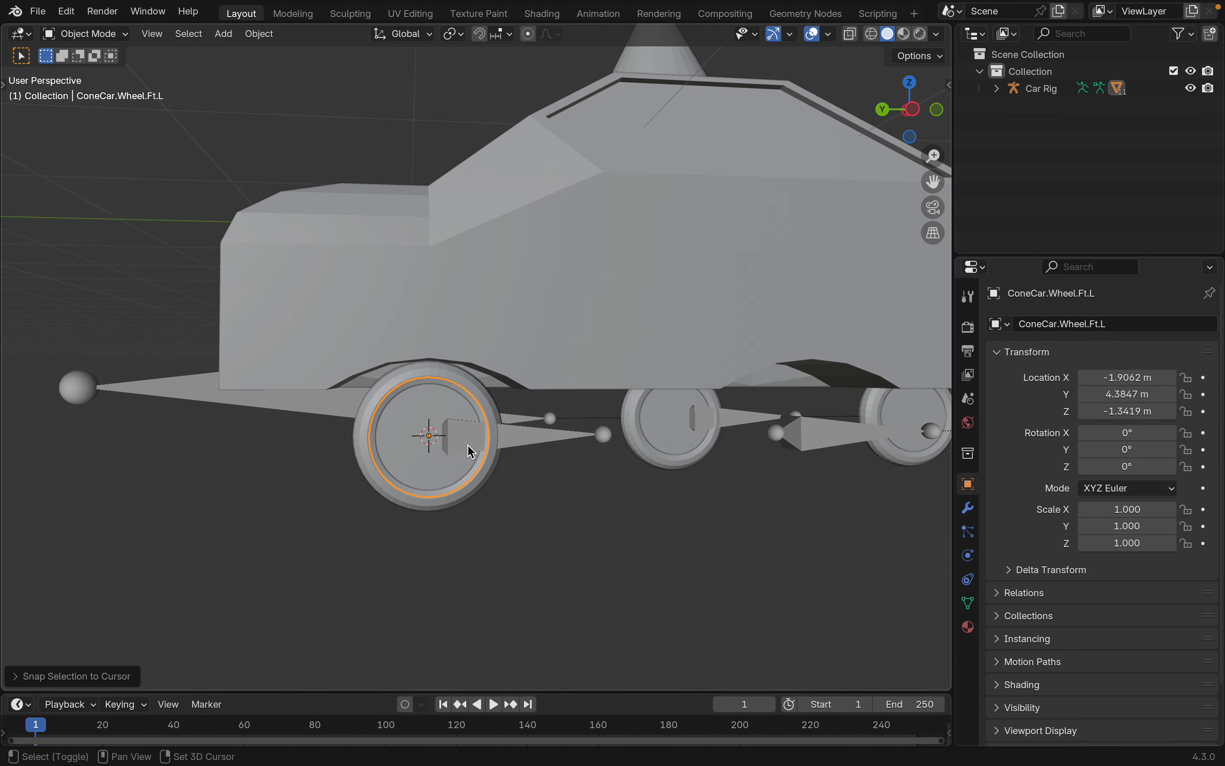
# Step: In the car rig's Edit Mode, snap the 3D cursor to the head of the back-left wheel bone, DEF-Wheel.Bk.L
pyautogui.keyDown('shift'); pyautogui.hscroll(10, 468, 445); pyautogui.keyUp('shift')
pyautogui.click(553, 464)
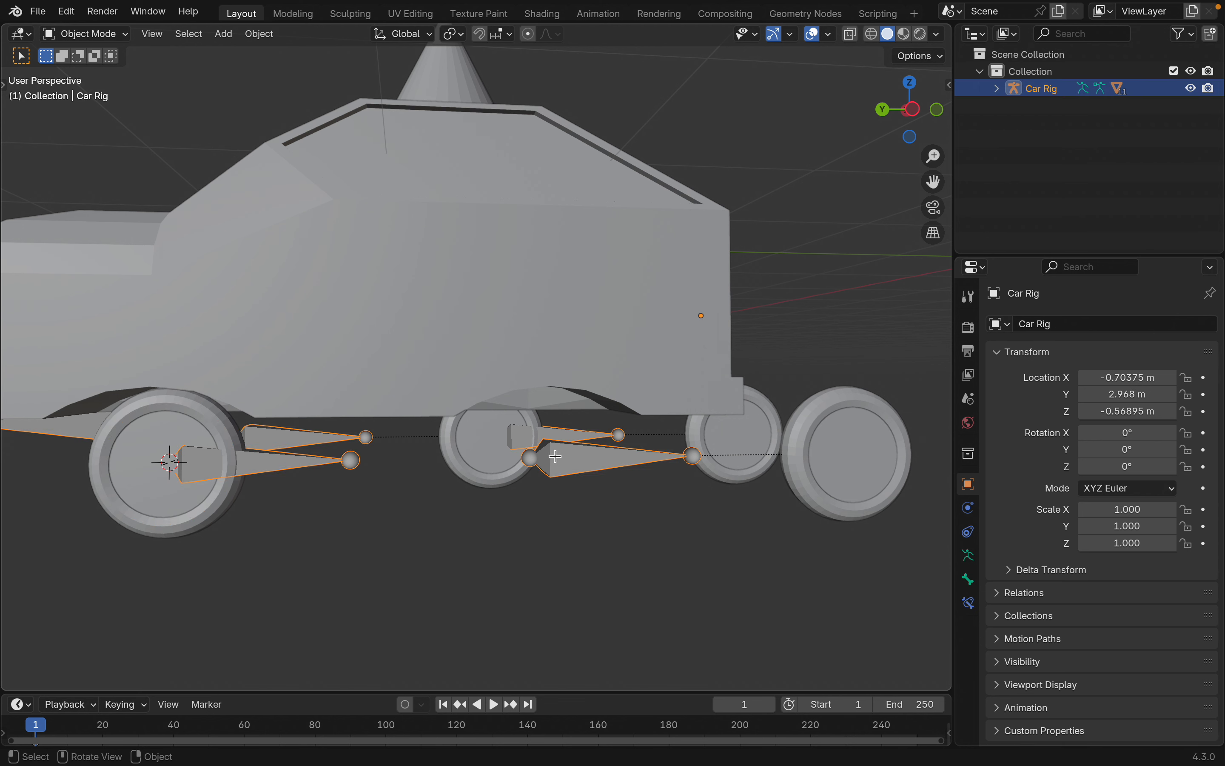
pyautogui.press('Tab')
pyautogui.hotkey('shift', 's')
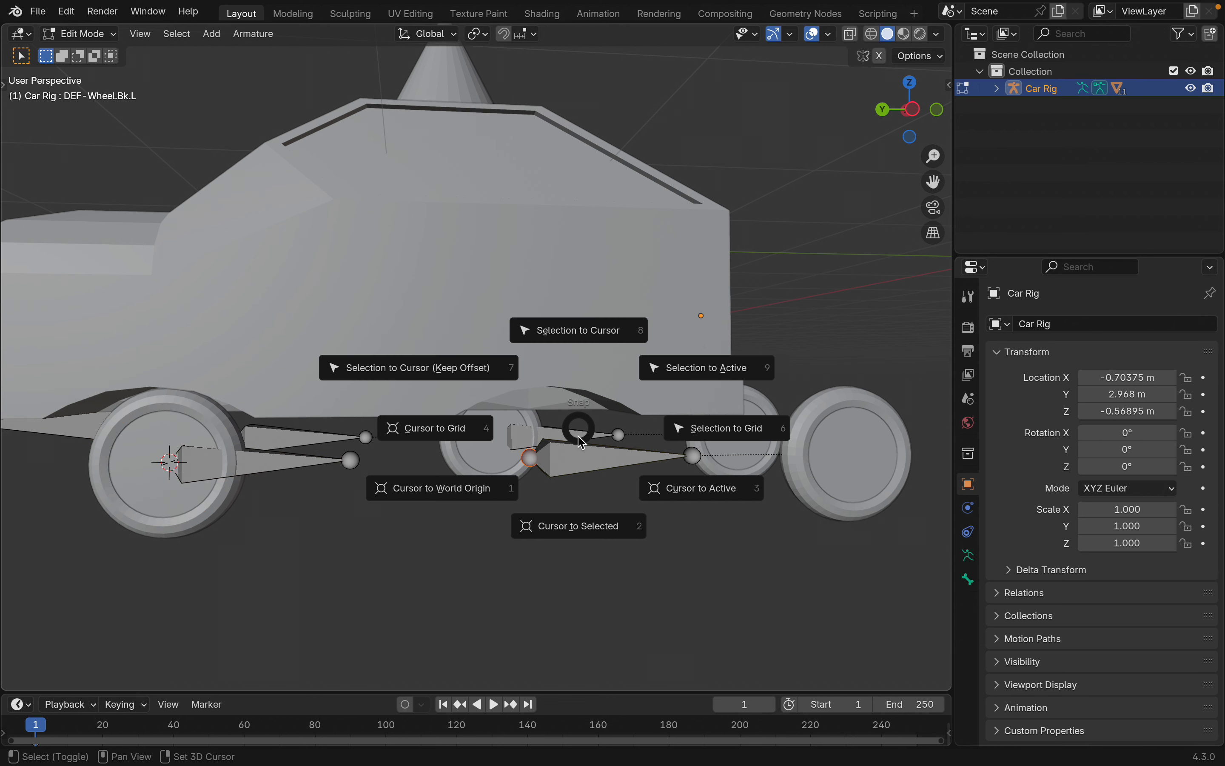
pyautogui.click(582, 527)
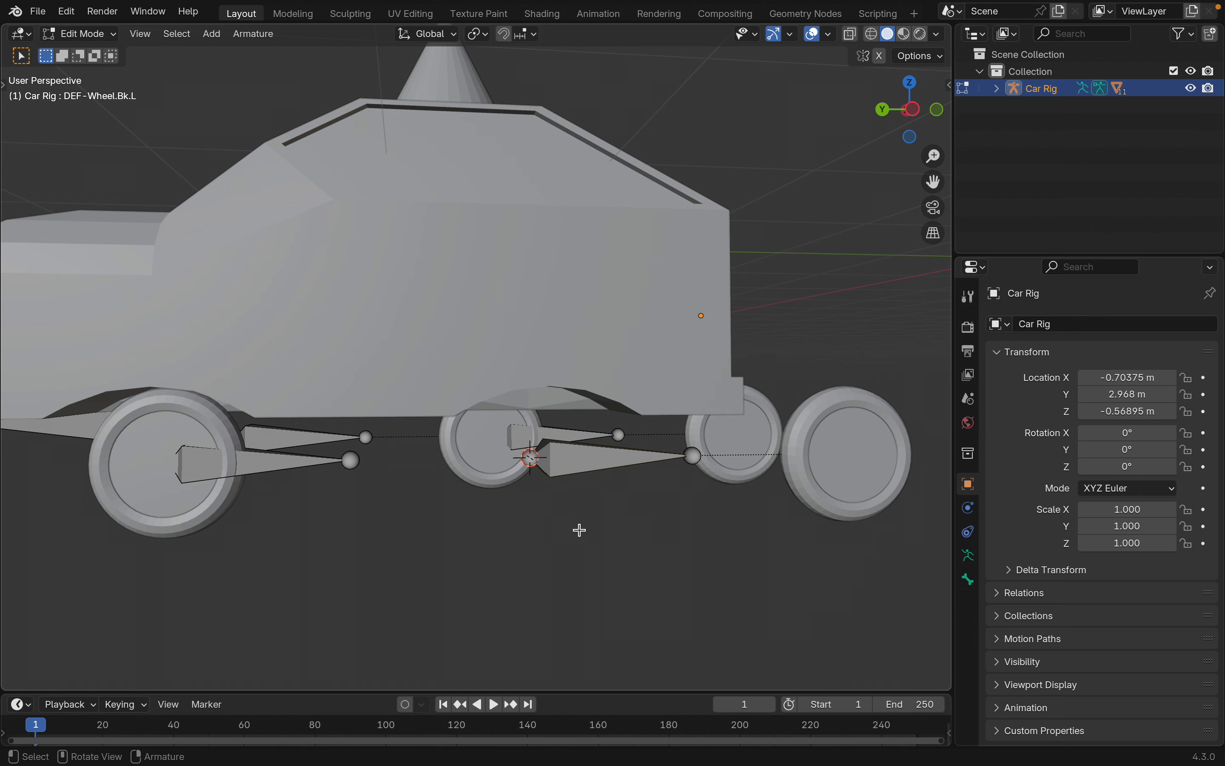
# Step: Return to Object Mode and snap the back-left wheel, ConeCar.Wheel.Bk.L, to the 3D cursor
pyautogui.press('Tab')
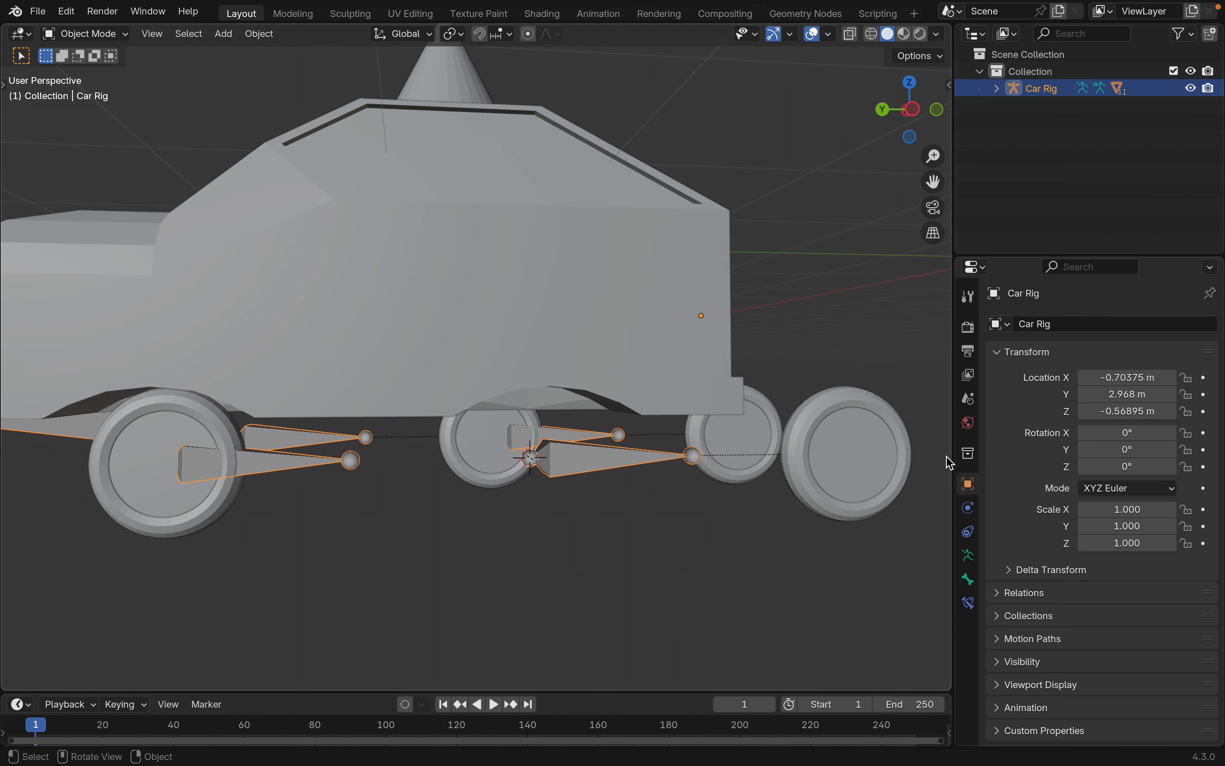
pyautogui.press('Tab')
pyautogui.press('Tab')
pyautogui.click(856, 465)
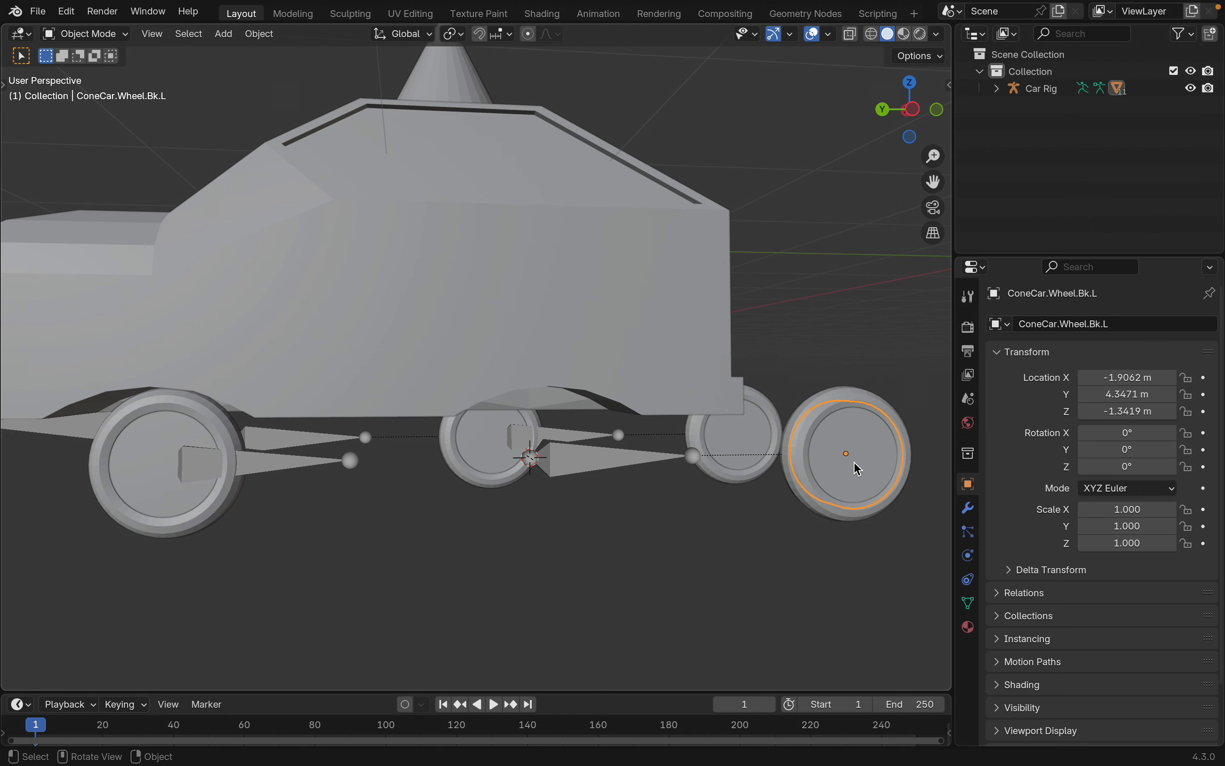
pyautogui.hotkey('shift', 's')
pyautogui.click(864, 343)
# Step: On the car's other side, snap the 3D cursor to the head of the front-right wheel bone, DEF-Wheel.Ft.R, in the rig's Edit Mode
pyautogui.hscroll(3, 866, 345)
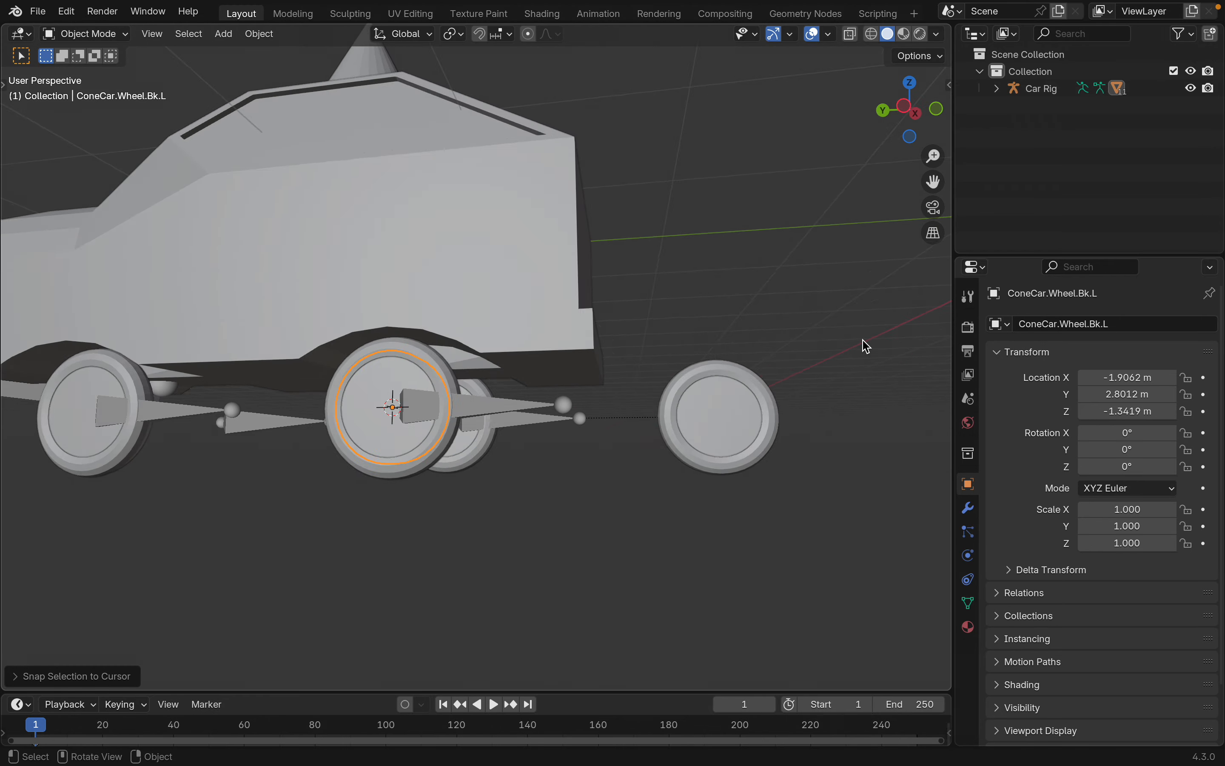
pyautogui.scroll(-5, 863, 343)
pyautogui.hscroll(10, 863, 342)
pyautogui.scroll(3, 863, 342)
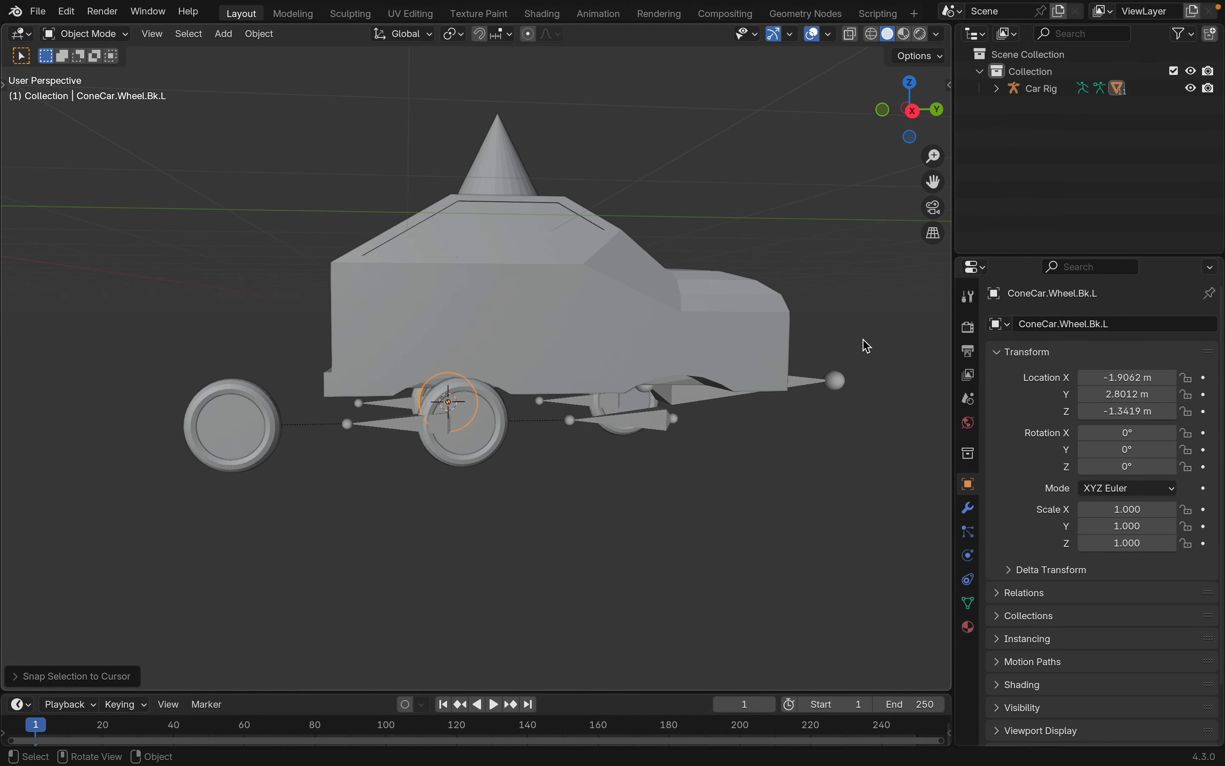
pyautogui.click(659, 426)
pyautogui.scroll(3, 656, 429)
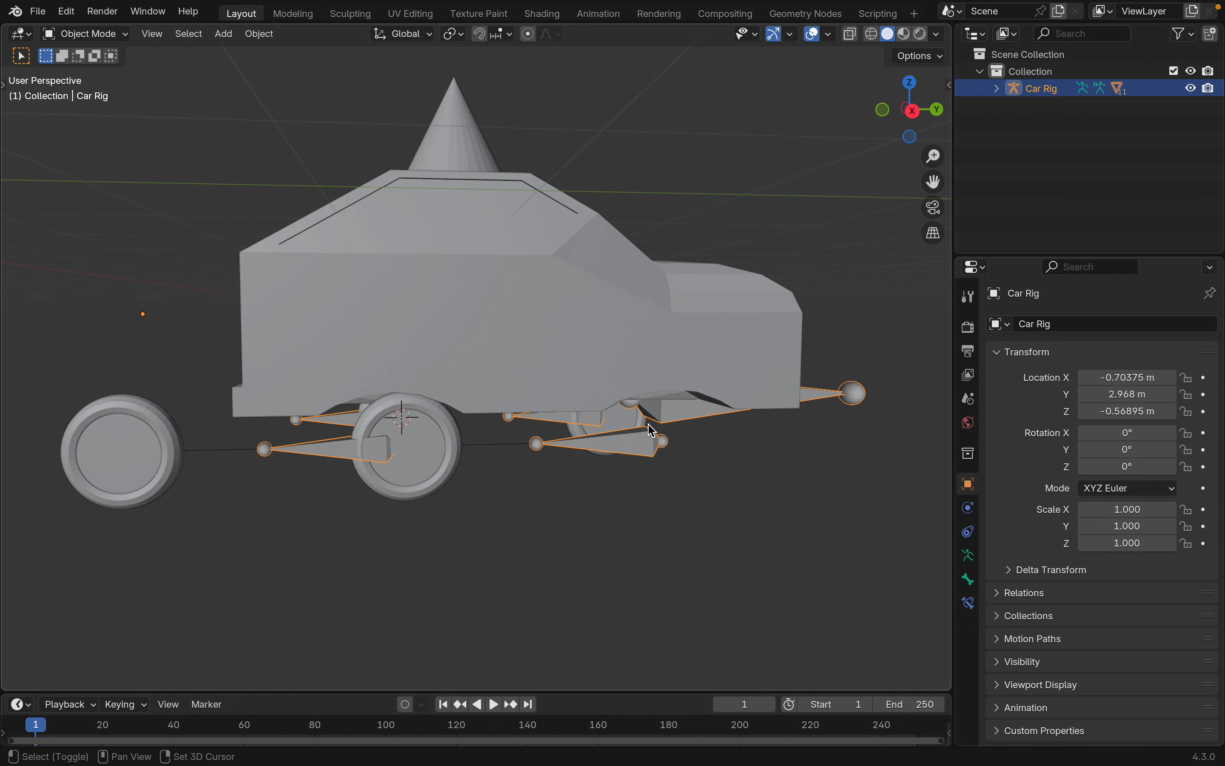
pyautogui.keyDown('shift'); pyautogui.hscroll(3, 651, 430); pyautogui.keyUp('shift')
pyautogui.press('Tab')
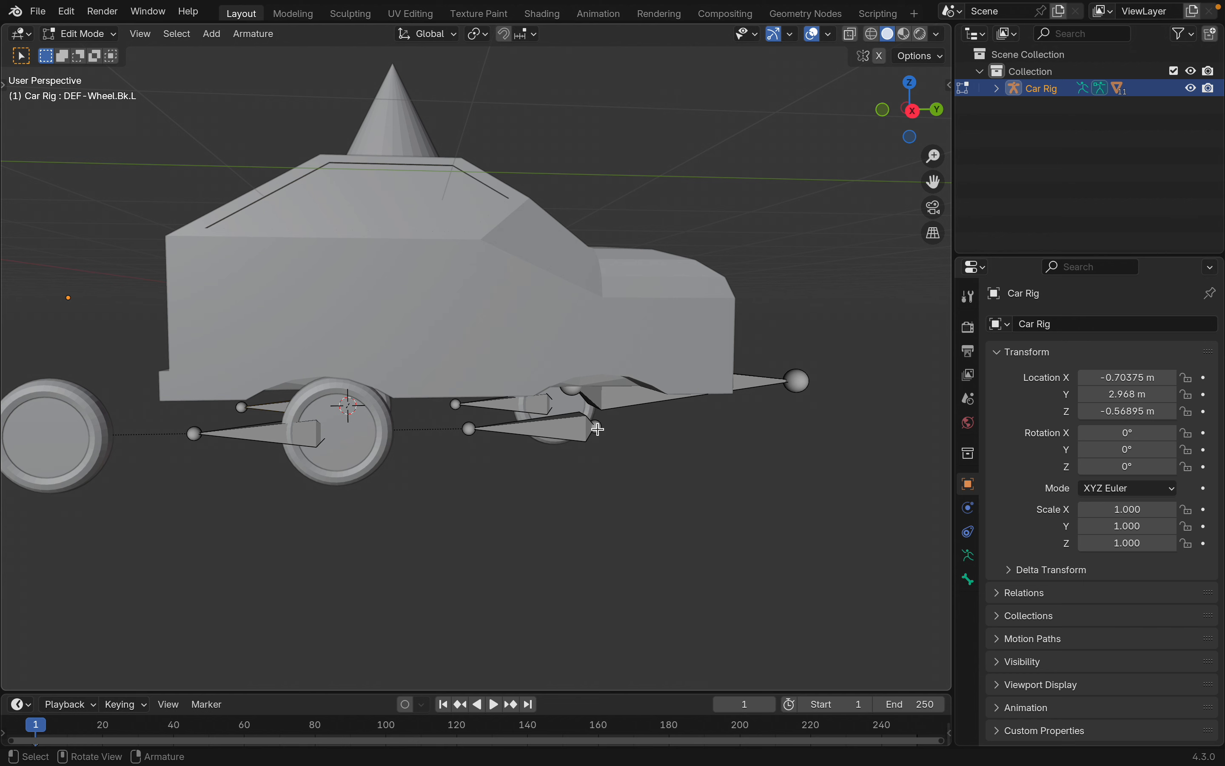
pyautogui.click(598, 427)
pyautogui.hotkey('shift', 's')
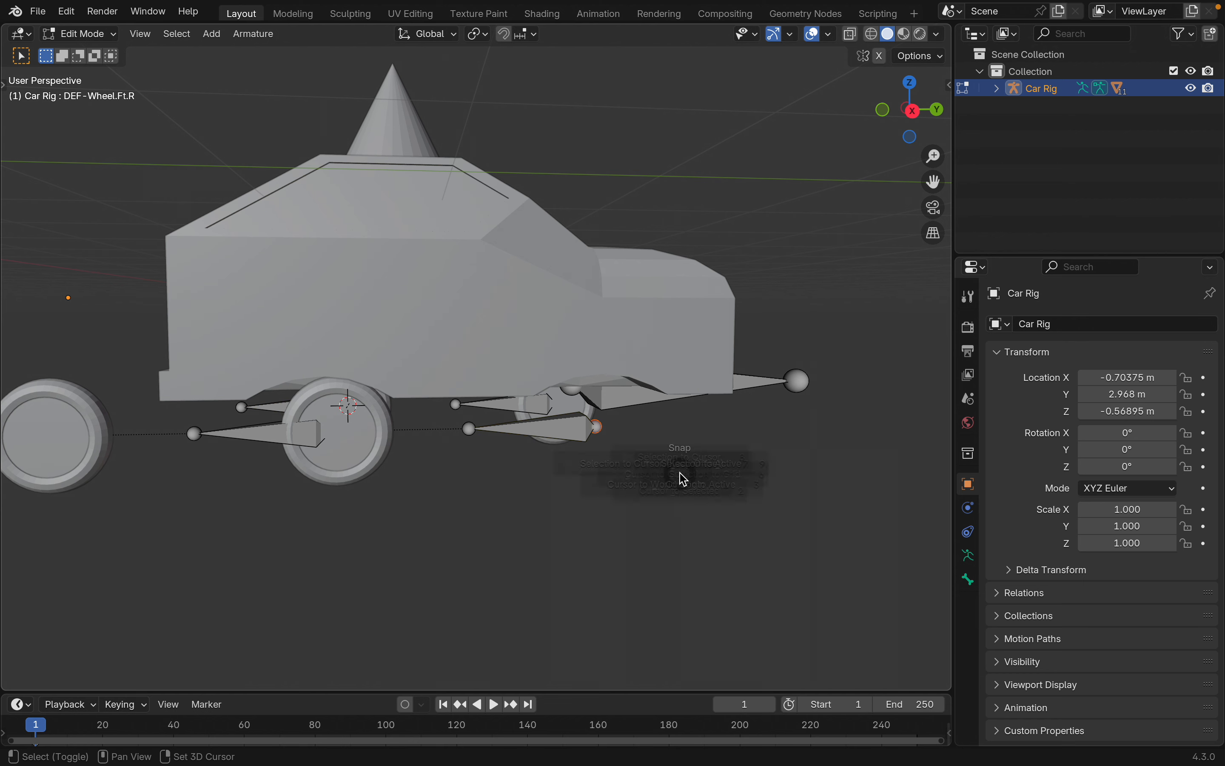
pyautogui.click(695, 572)
# Step: Back in Object Mode, snap the front-right wheel, ConeCar.Wheel.Ft.R, to the 3D cursor
pyautogui.press('Tab')
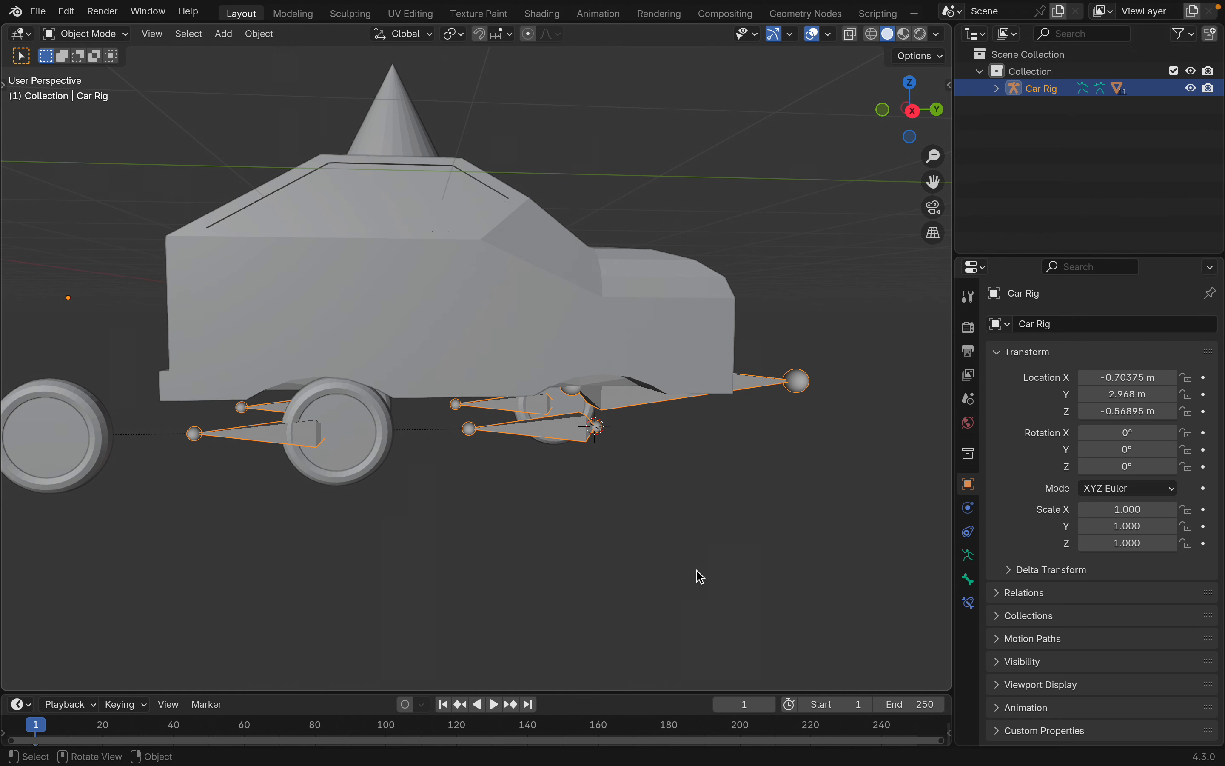
pyautogui.click(353, 438)
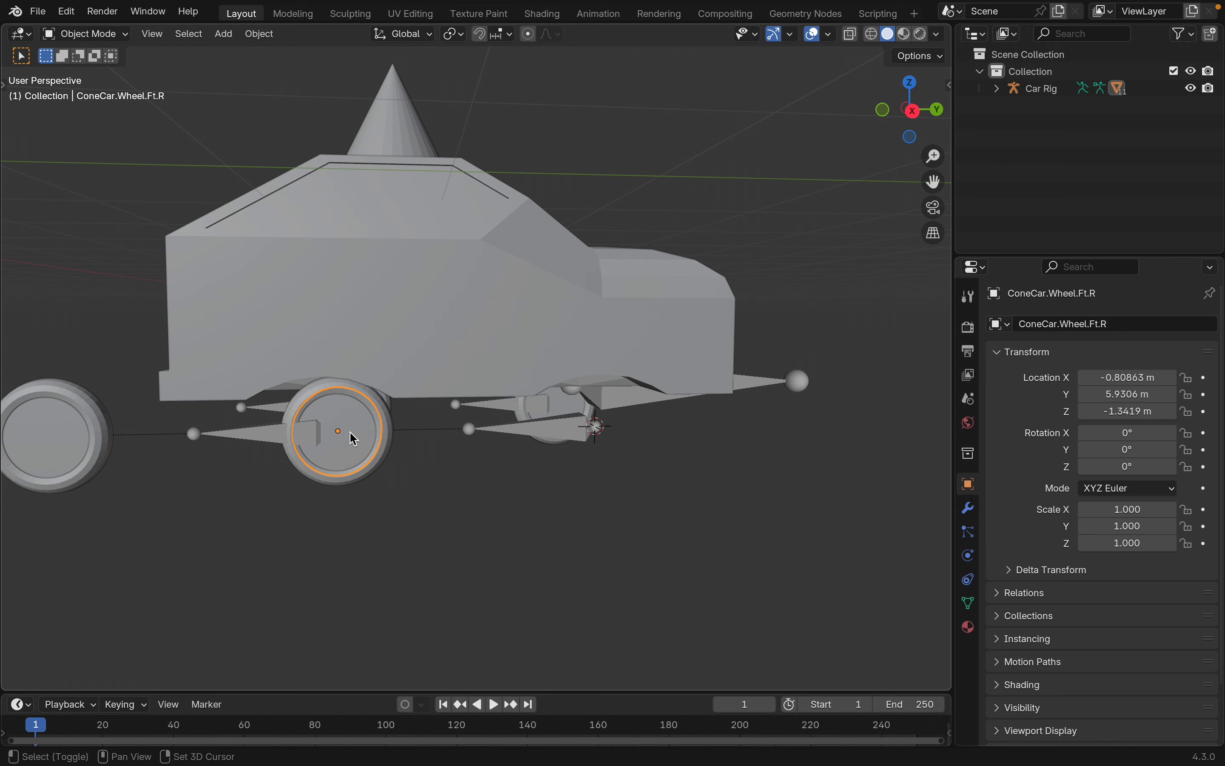
pyautogui.hotkey('shift', 's')
pyautogui.click(357, 325)
# Step: Edit the car rig and snap the 3D cursor to the head of the back-right wheel bone, DEF-Wheel.Bk.R
pyautogui.keyDown('shift'); pyautogui.hscroll(-5, 355, 322); pyautogui.keyUp('shift')
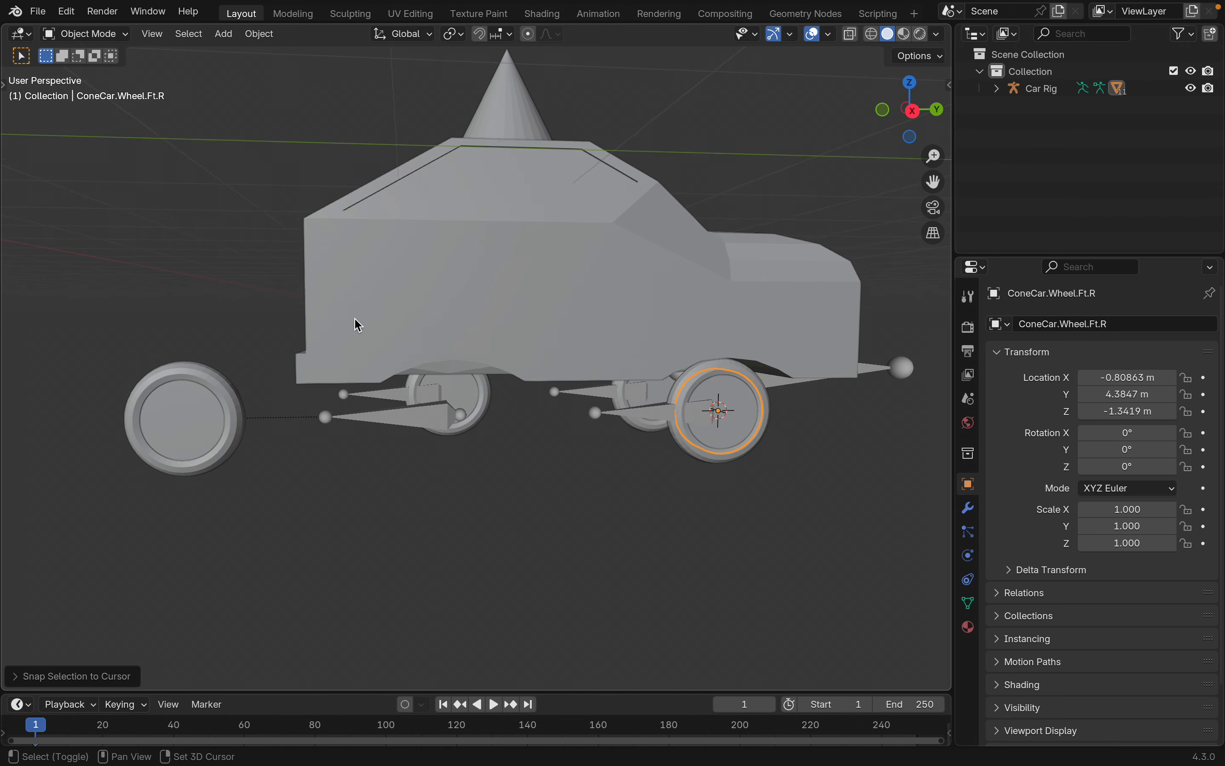
pyautogui.click(460, 433)
pyautogui.press('Tab')
pyautogui.click(476, 415)
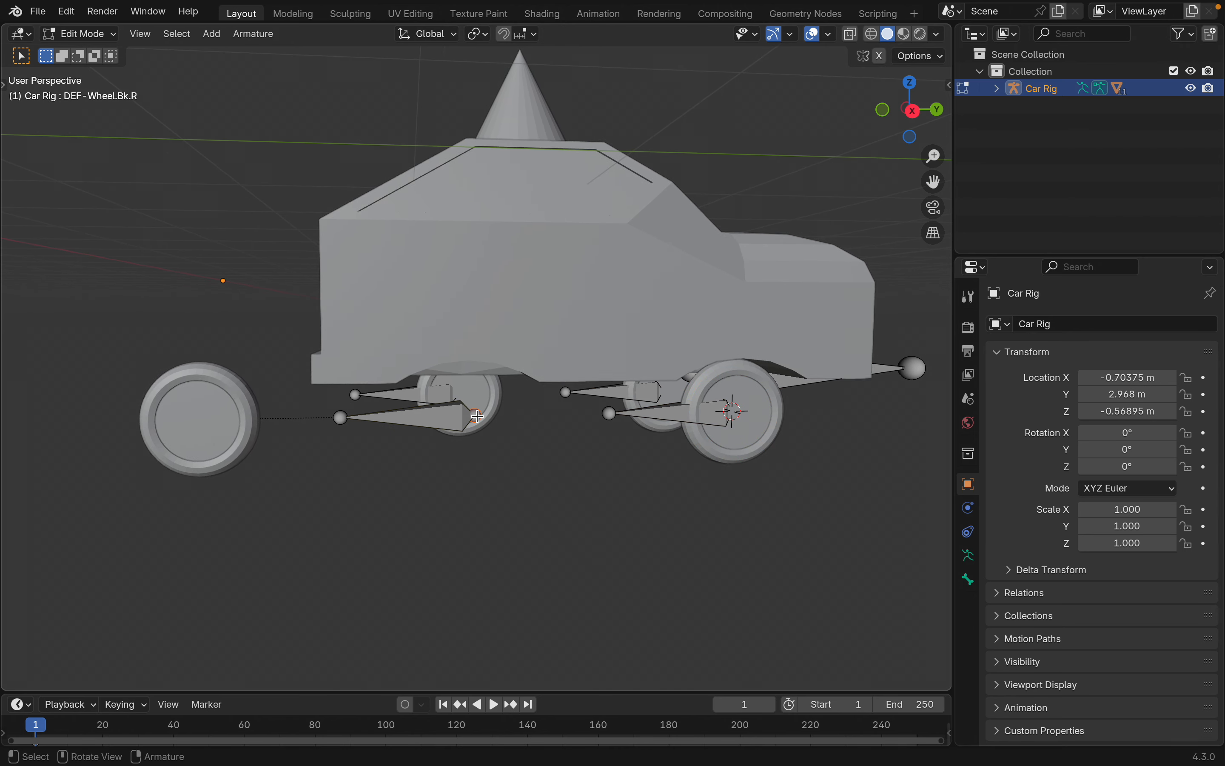
pyautogui.hotkey('shift', 's')
pyautogui.click(492, 511)
# Step: Leave Edit Mode and snap the back-right wheel, ConeCar.Wheel.Bk.R, to the 3D cursor
pyautogui.press('Tab')
pyautogui.click(227, 421)
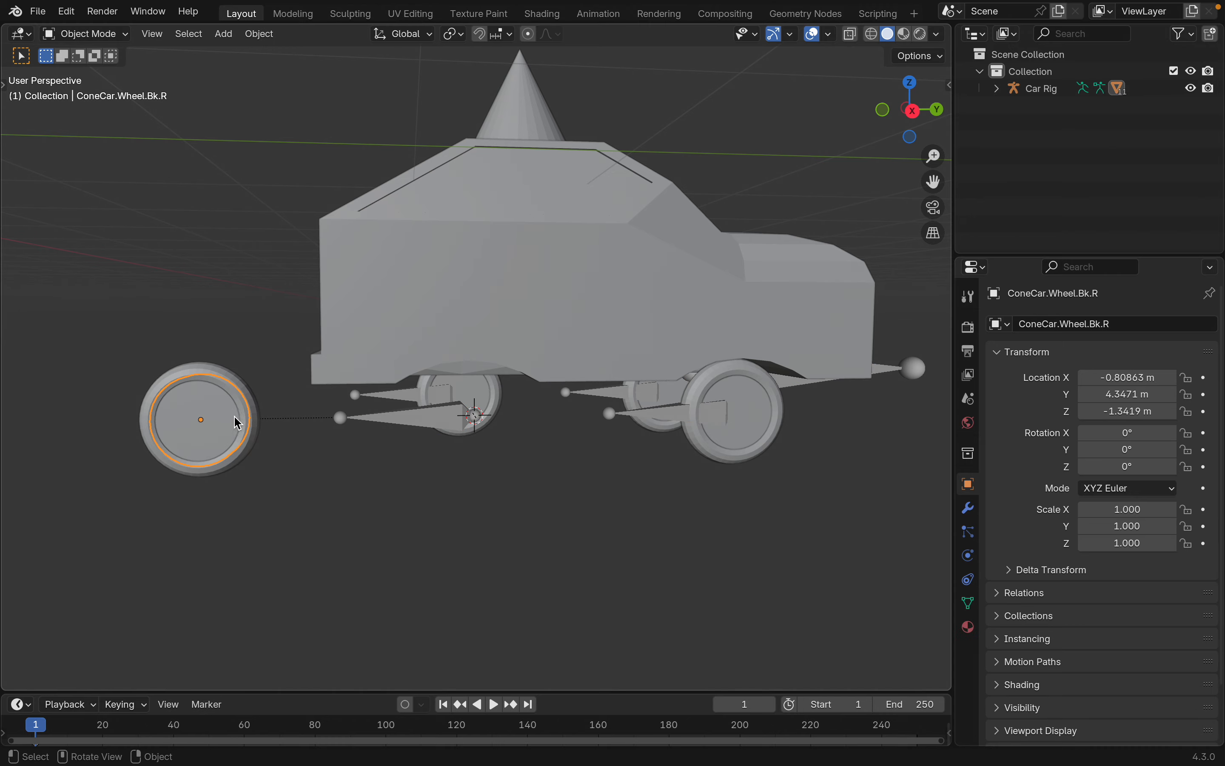
pyautogui.hotkey('shift', 's')
pyautogui.click(274, 322)
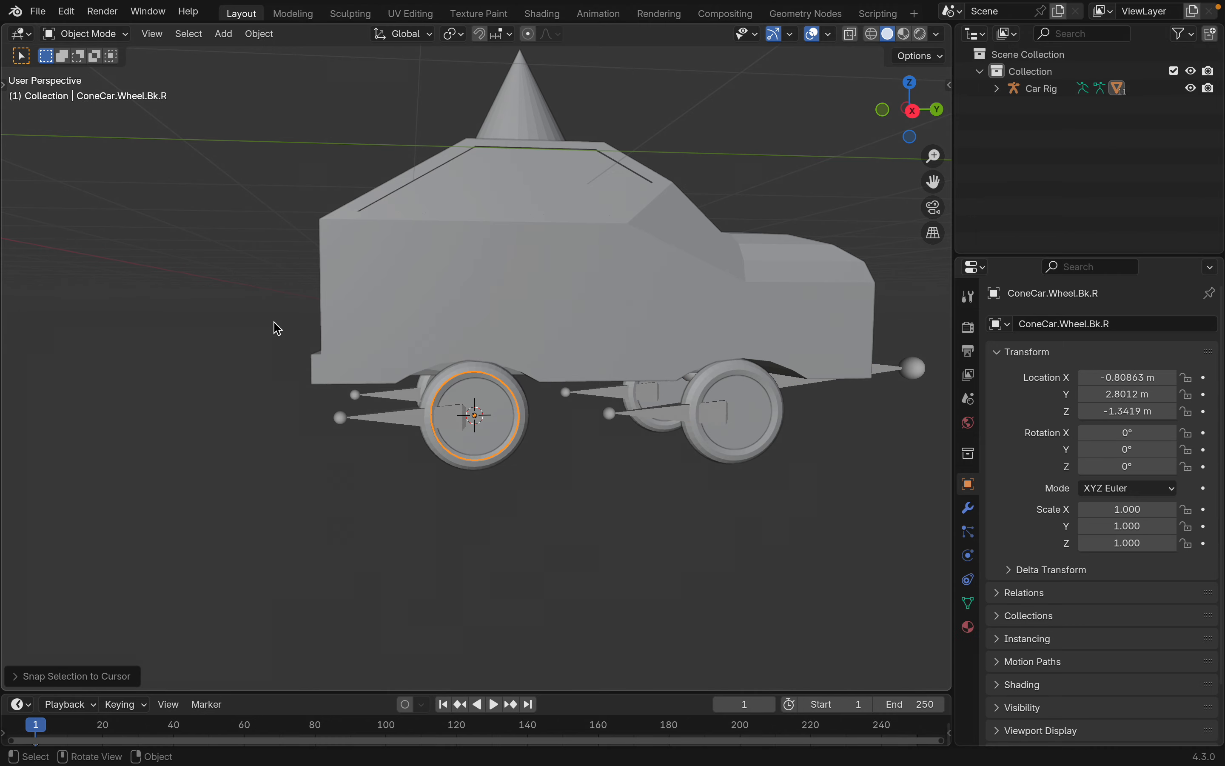
# Step: Select the Car Rig armature and check from the front and side how the wheels sit on their bones
pyautogui.hscroll(-15, 541, 493)
pyautogui.hscroll(-10, 540, 493)
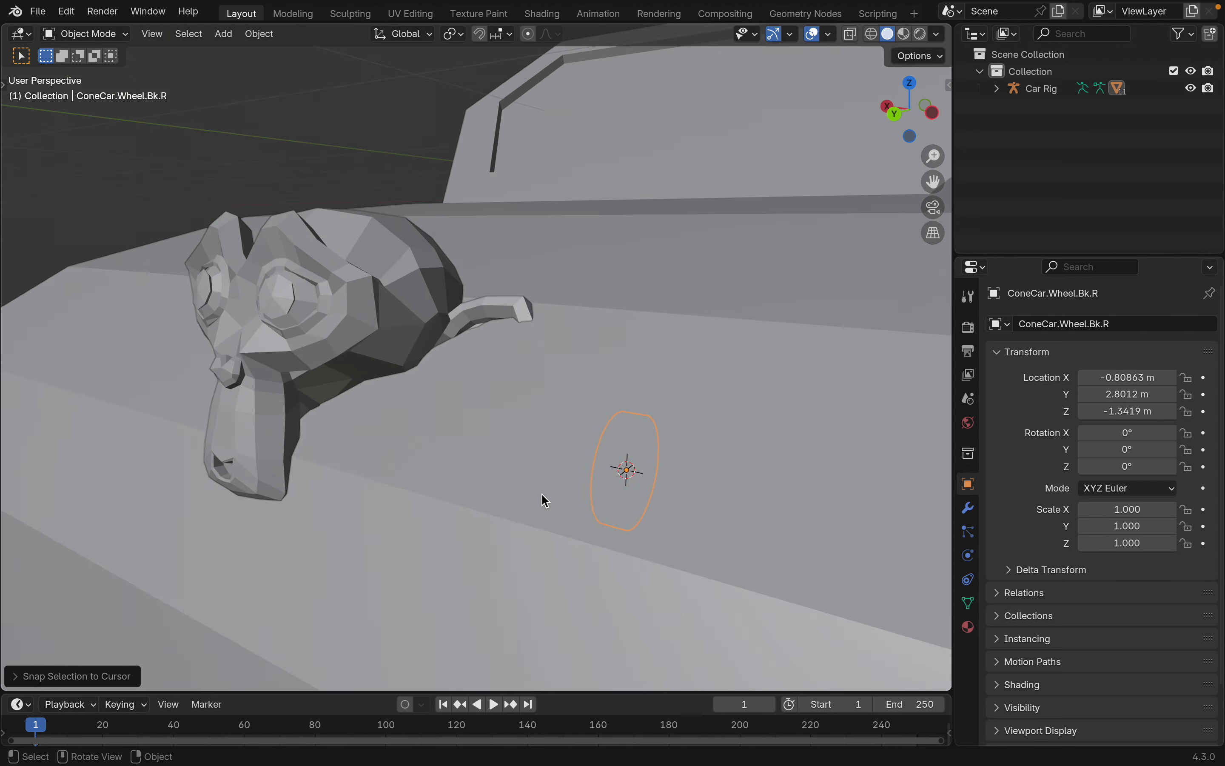
pyautogui.scroll(-10, 541, 493)
pyautogui.keyDown('shift'); pyautogui.scroll(-5, 540, 492); pyautogui.keyUp('shift')
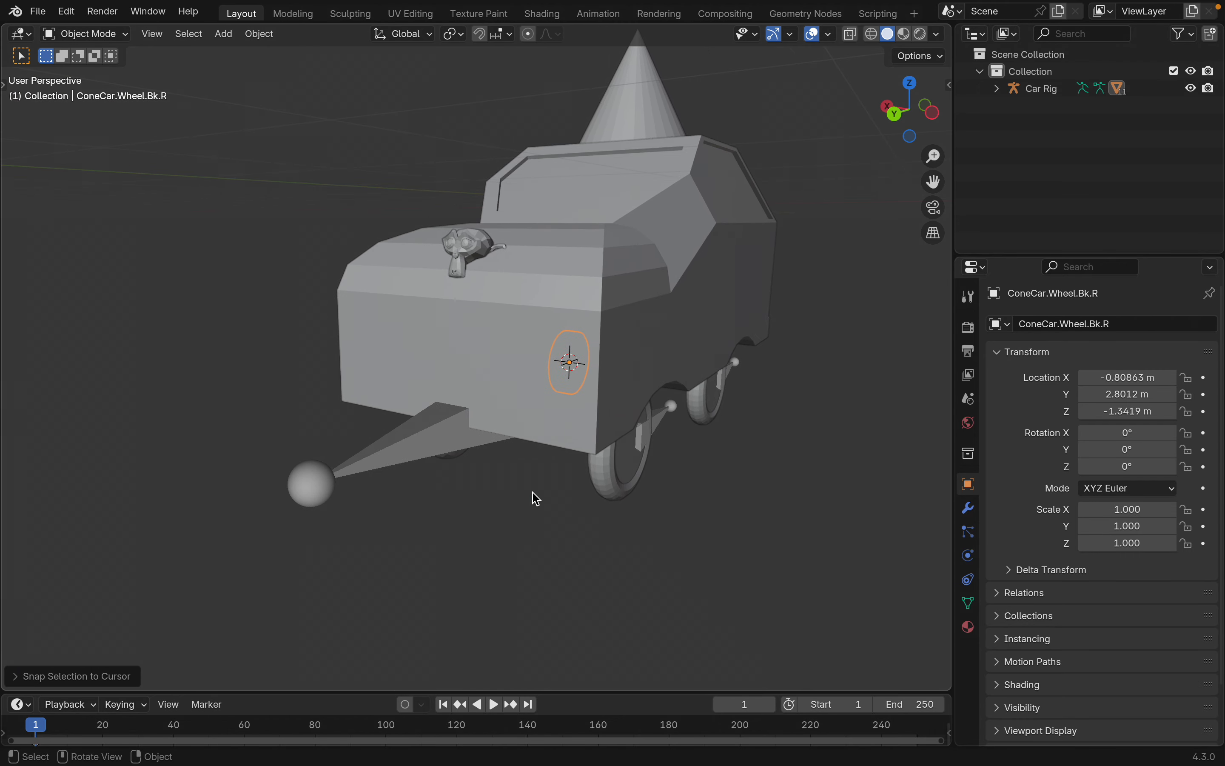
pyautogui.click(443, 454)
pyautogui.hscroll(-10, 438, 451)
pyautogui.hscroll(8, 438, 451)
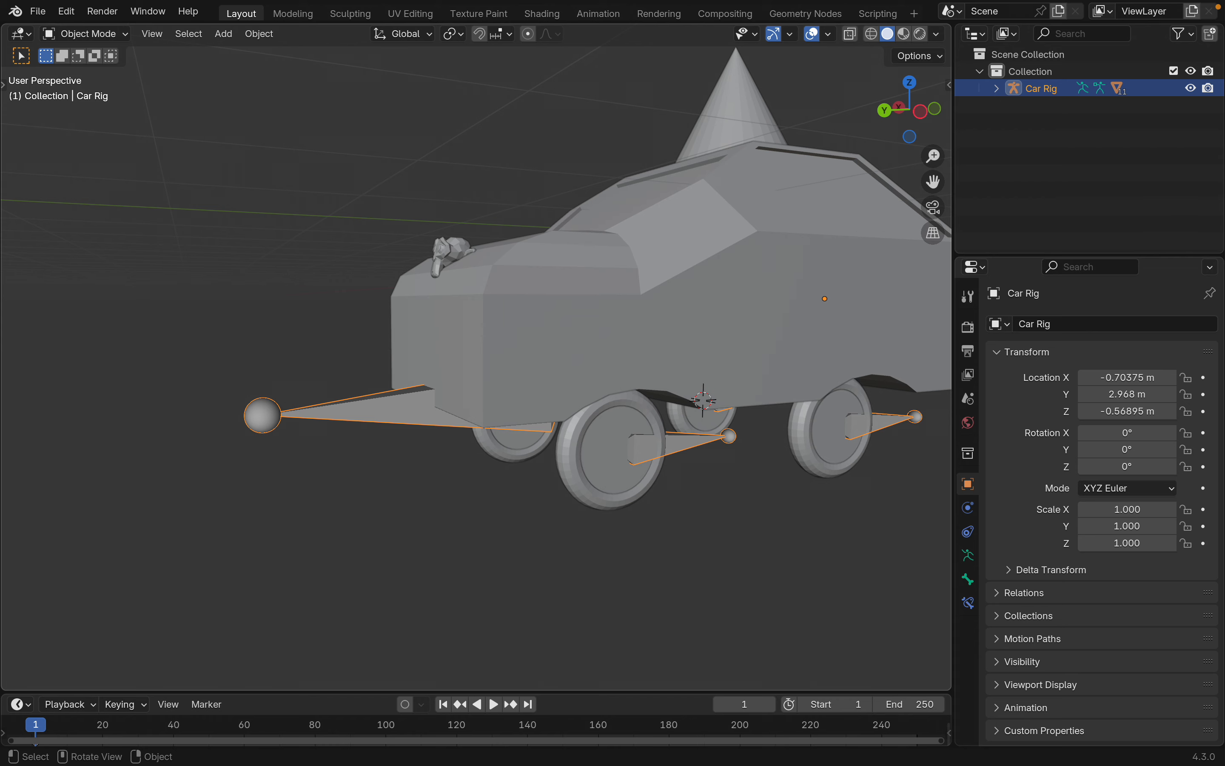
# Step: Generate the animation rig for the Car Rig armature with Rigacar
pyautogui.press('n')
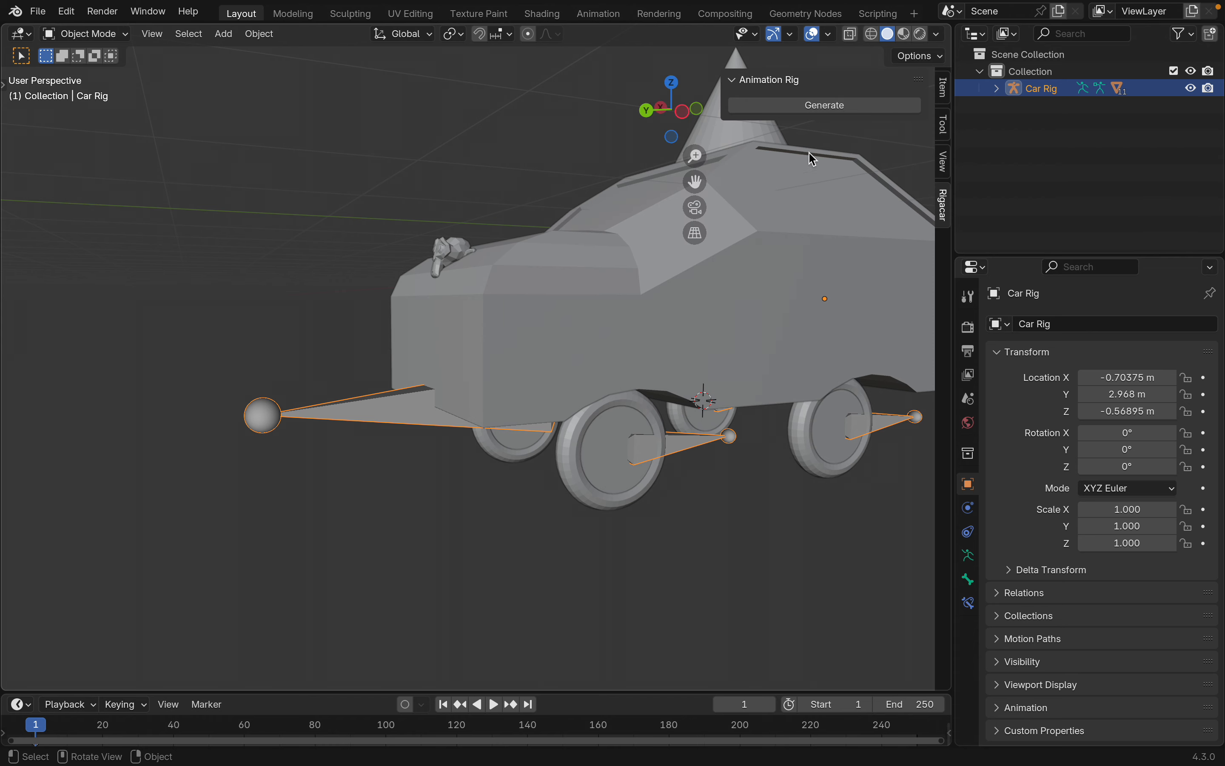
pyautogui.click(945, 157)
pyautogui.click(943, 128)
pyautogui.click(943, 91)
pyautogui.click(942, 123)
pyautogui.click(941, 166)
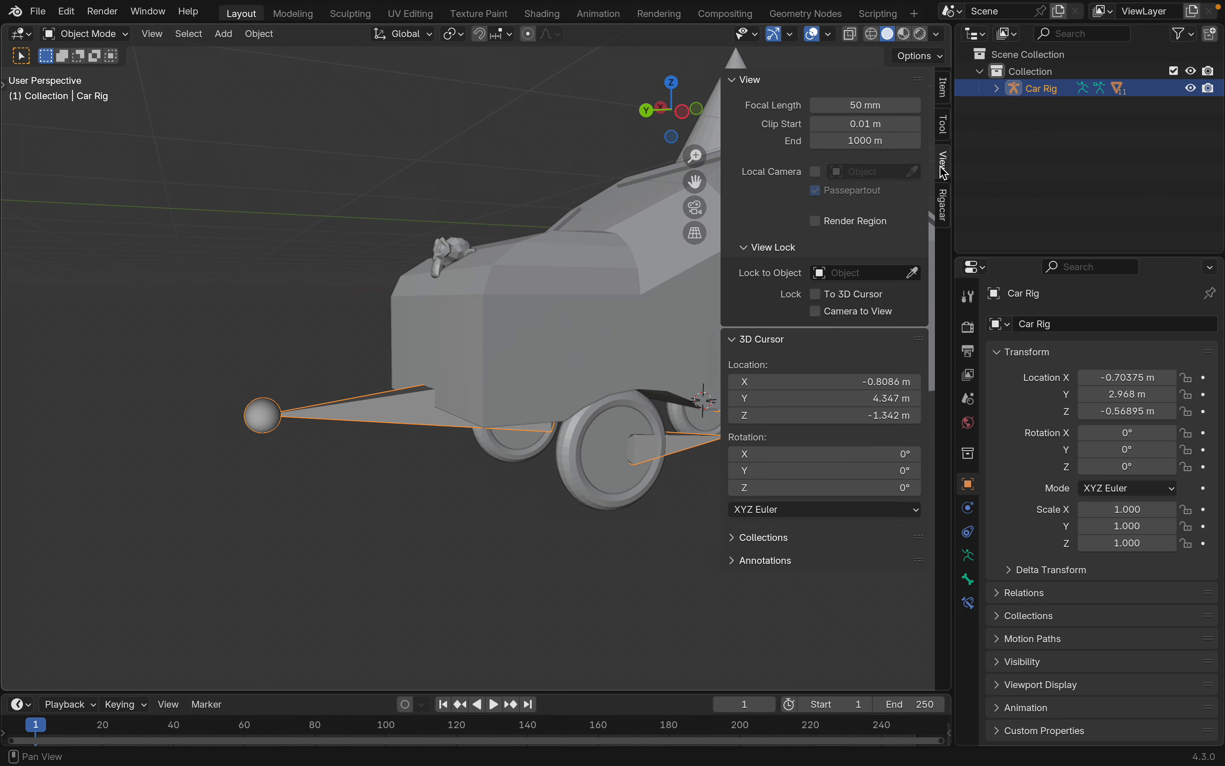
pyautogui.click(943, 202)
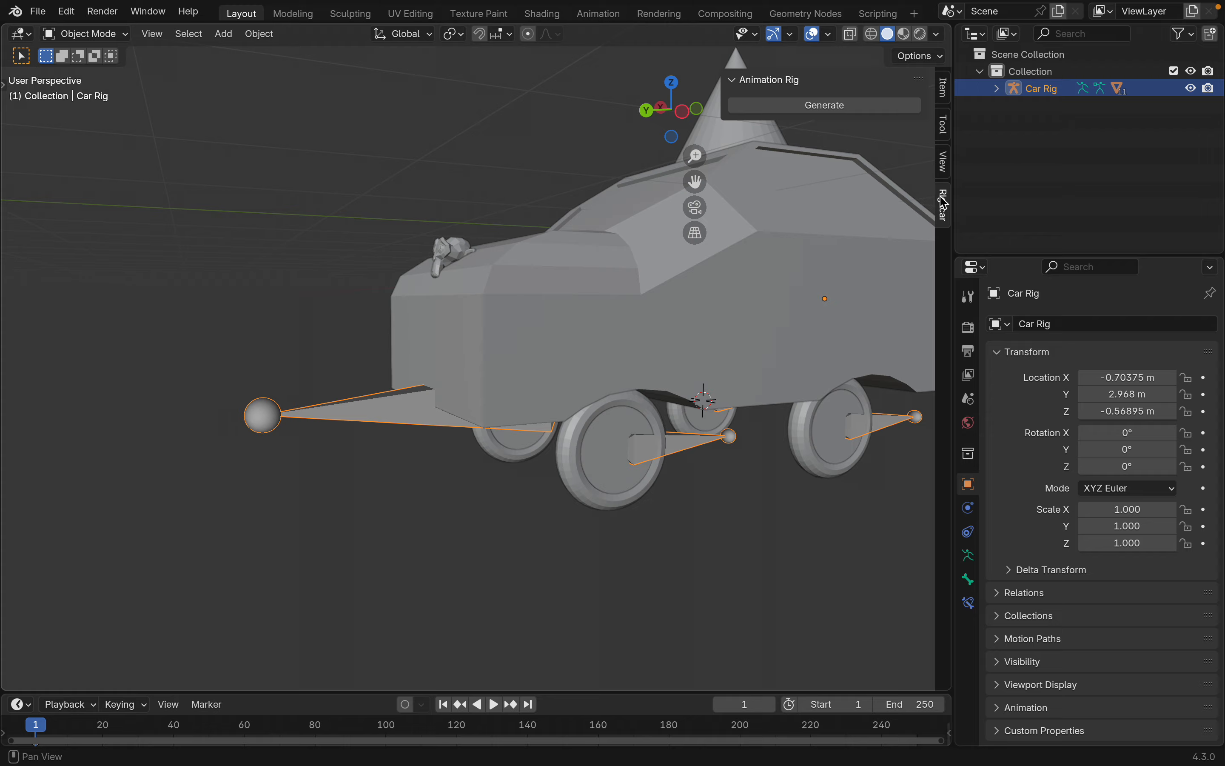
pyautogui.click(864, 107)
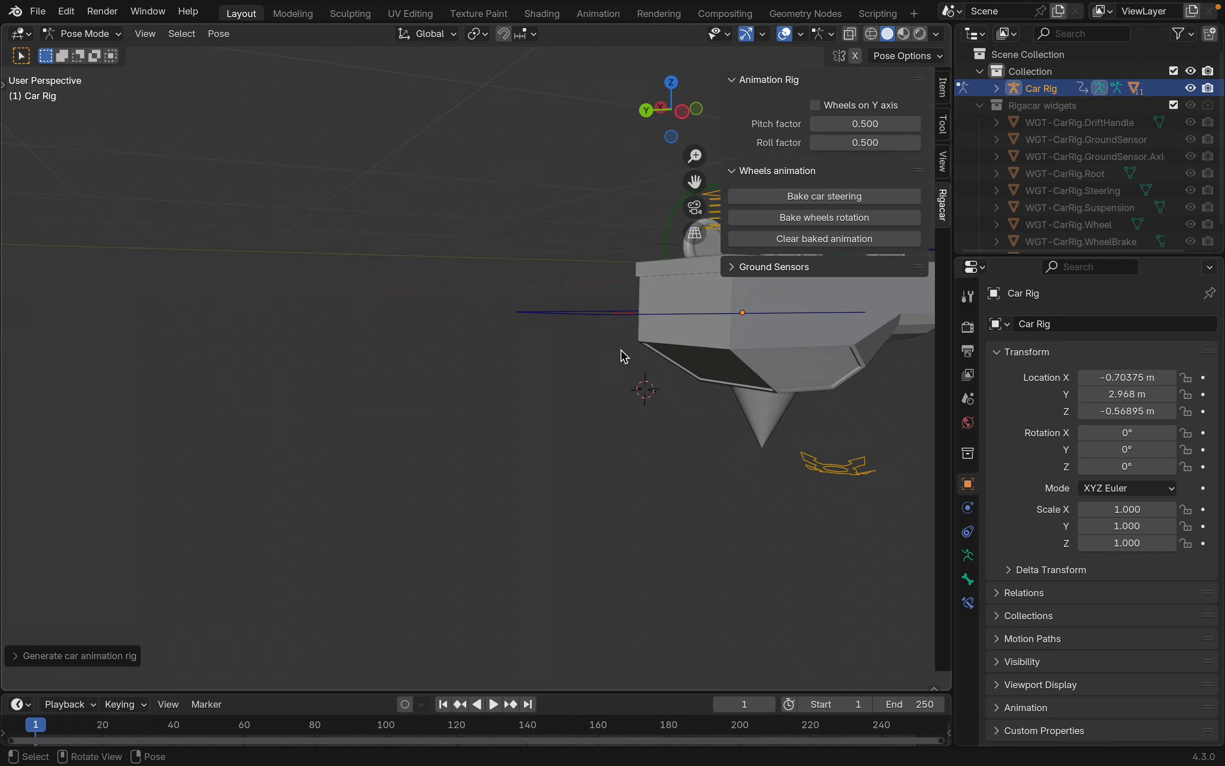
# Step: Inspect the generated animation rig around the car from several angles, and undo its generation
pyautogui.scroll(-5, 621, 350)
pyautogui.hscroll(10, 621, 349)
pyautogui.scroll(5, 621, 349)
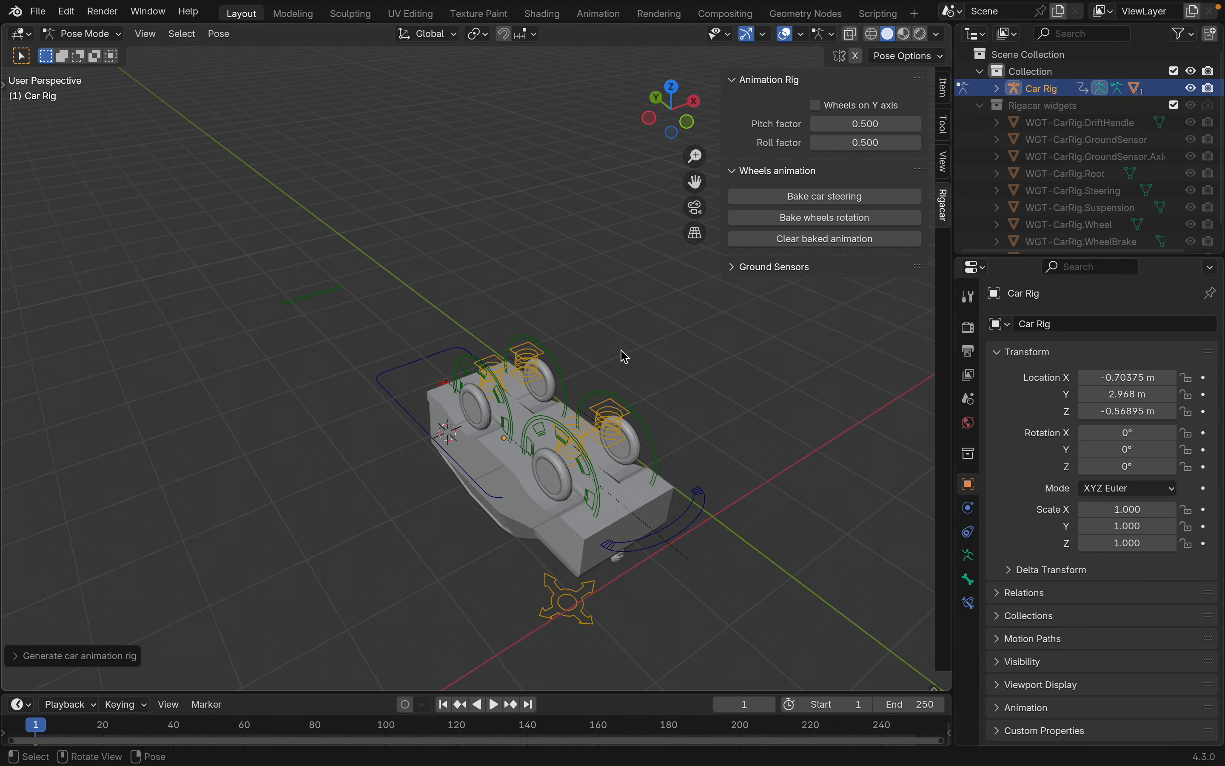
pyautogui.hscroll(5, 620, 350)
pyautogui.hscroll(-10, 621, 349)
pyautogui.scroll(-5, 620, 349)
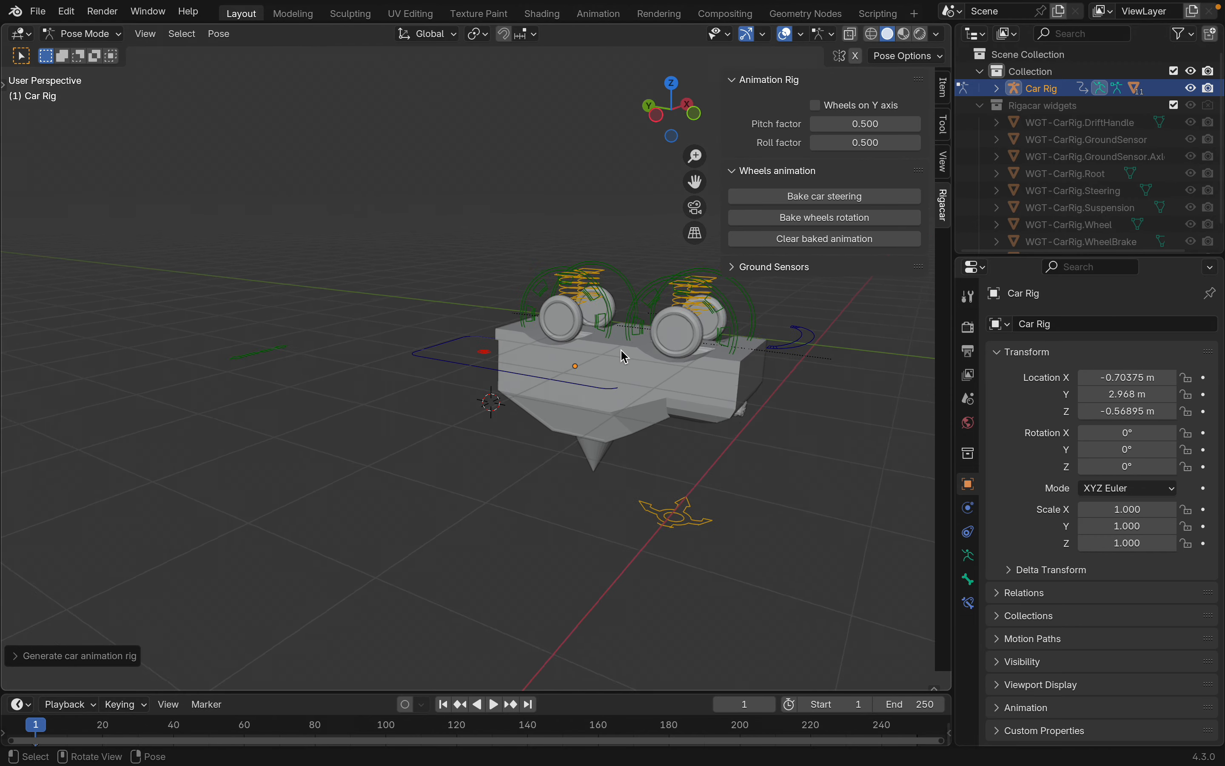
pyautogui.scroll(5, 622, 351)
pyautogui.hotkey('ctrl', 'z')
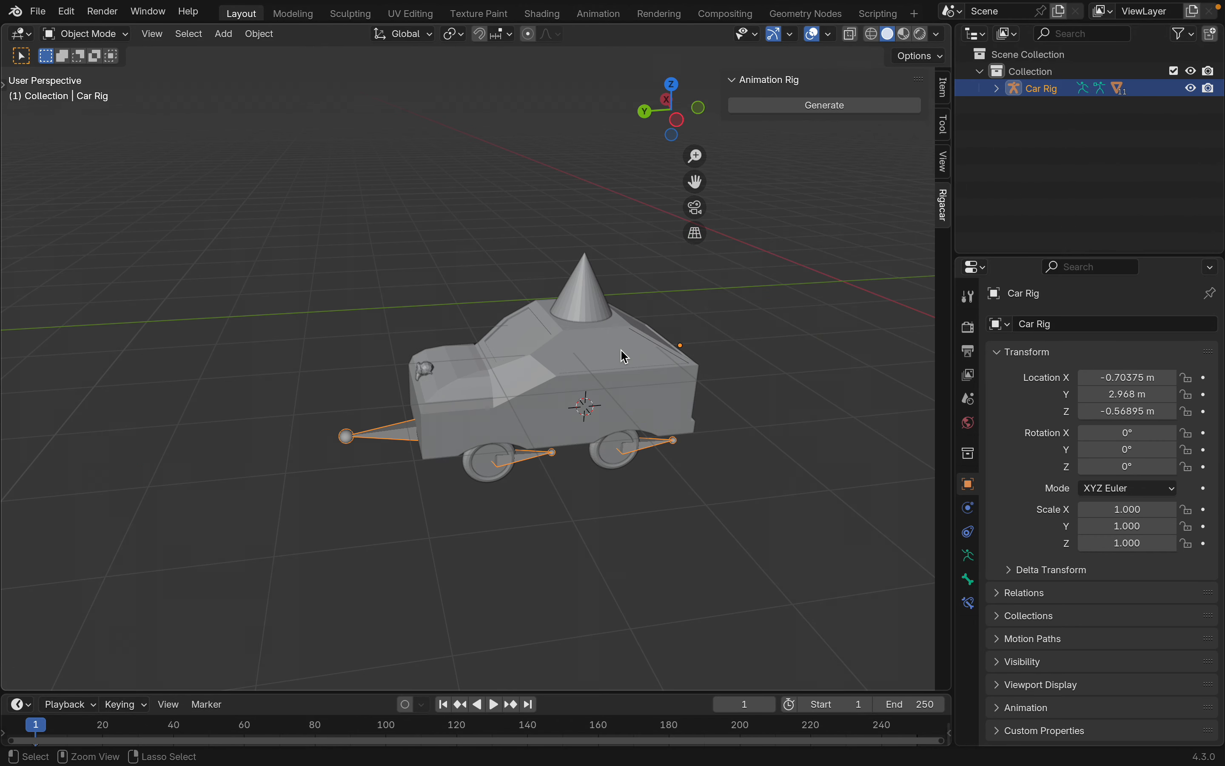